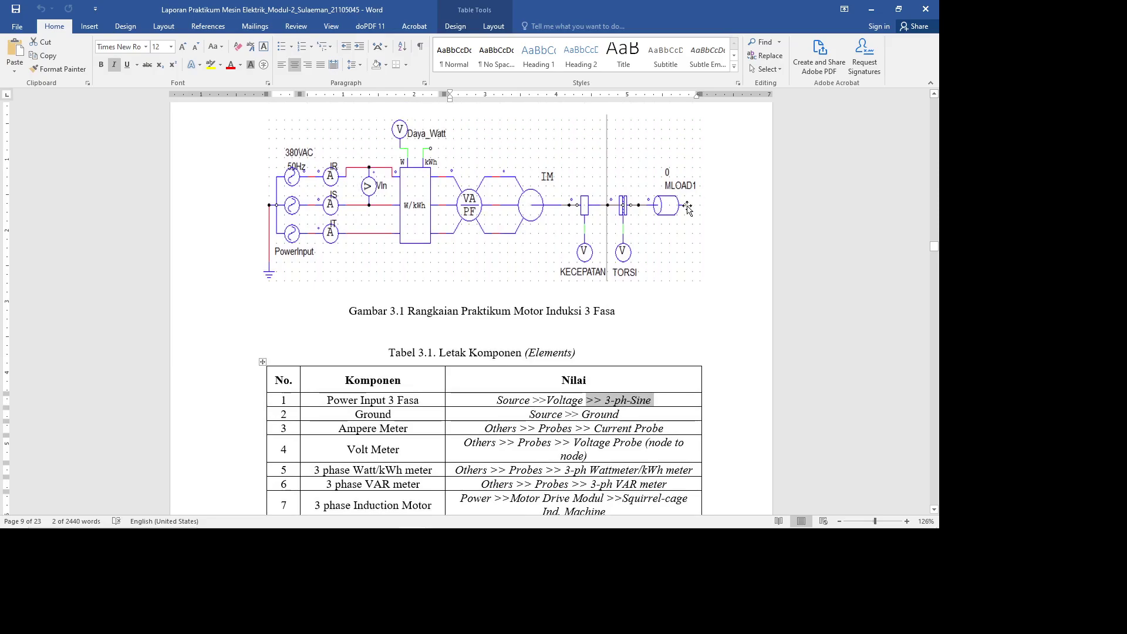
Review the component table, the work steps under Langkah Kerja and the results section down to Tabel 5.2
scroll(572, 272, "down", 3)
scroll(572, 272, "down", 1)
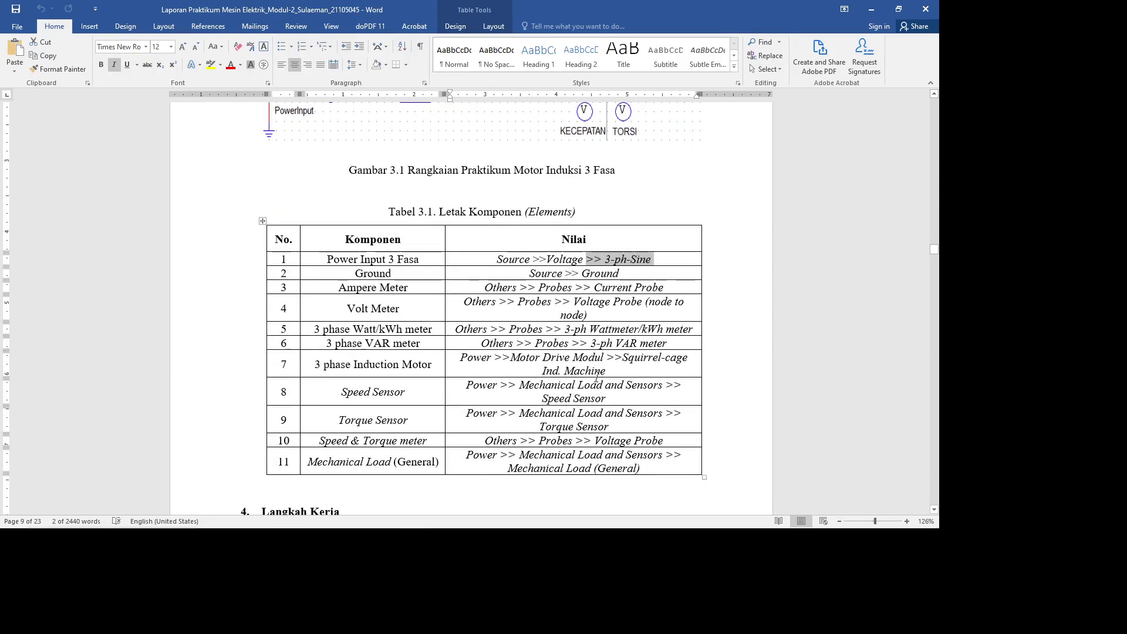
scroll(464, 355, "down", 20)
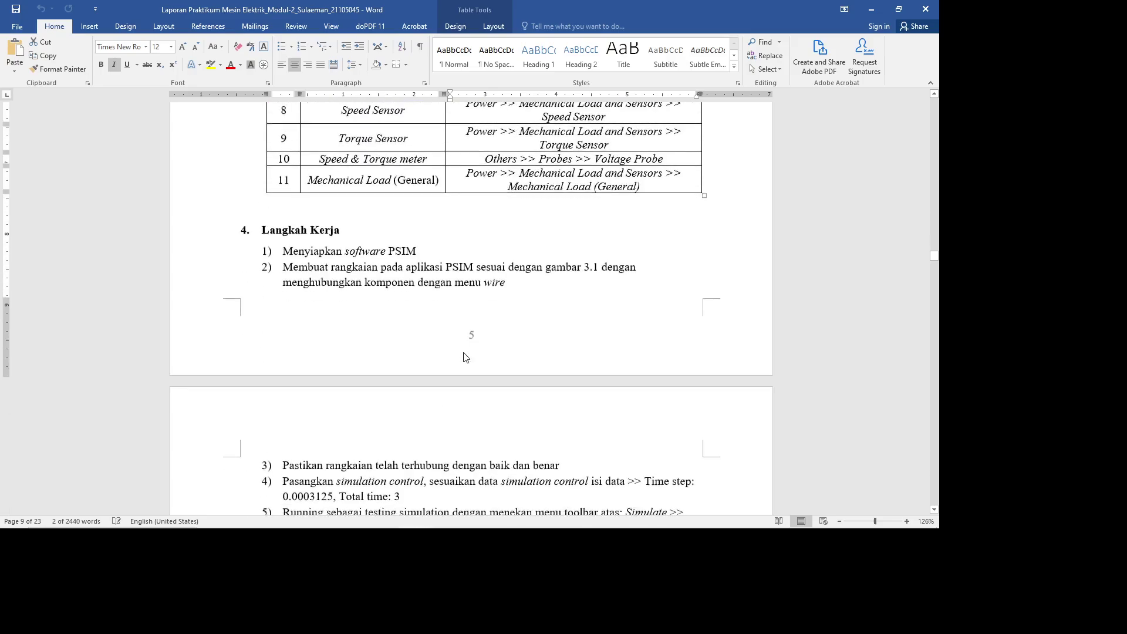
scroll(464, 355, "down", 15)
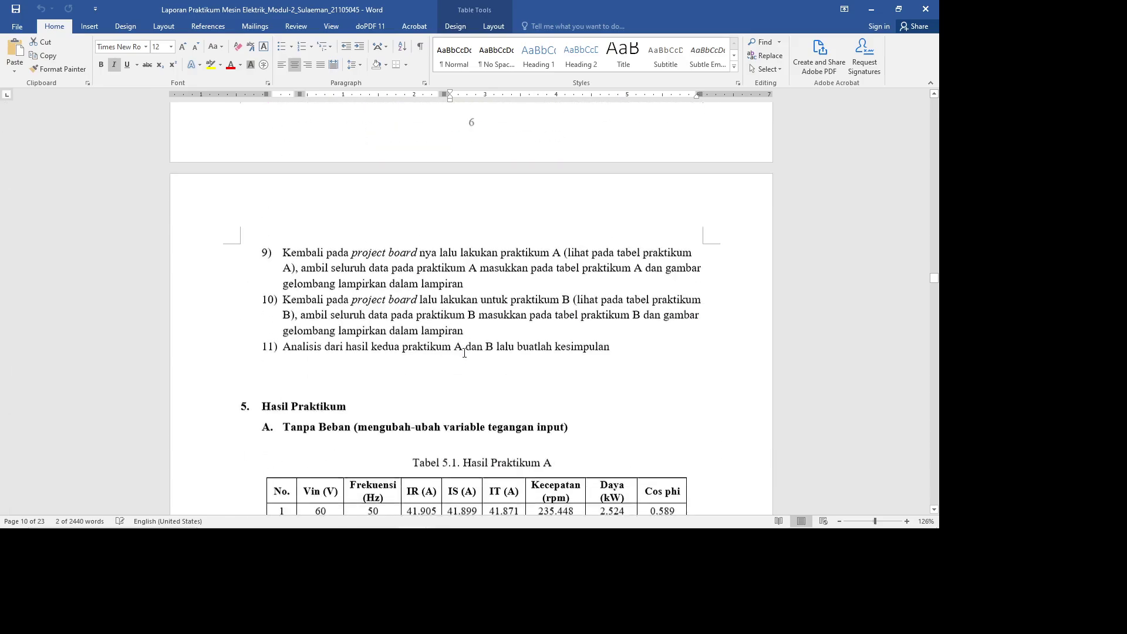
scroll(464, 353, "down", 10)
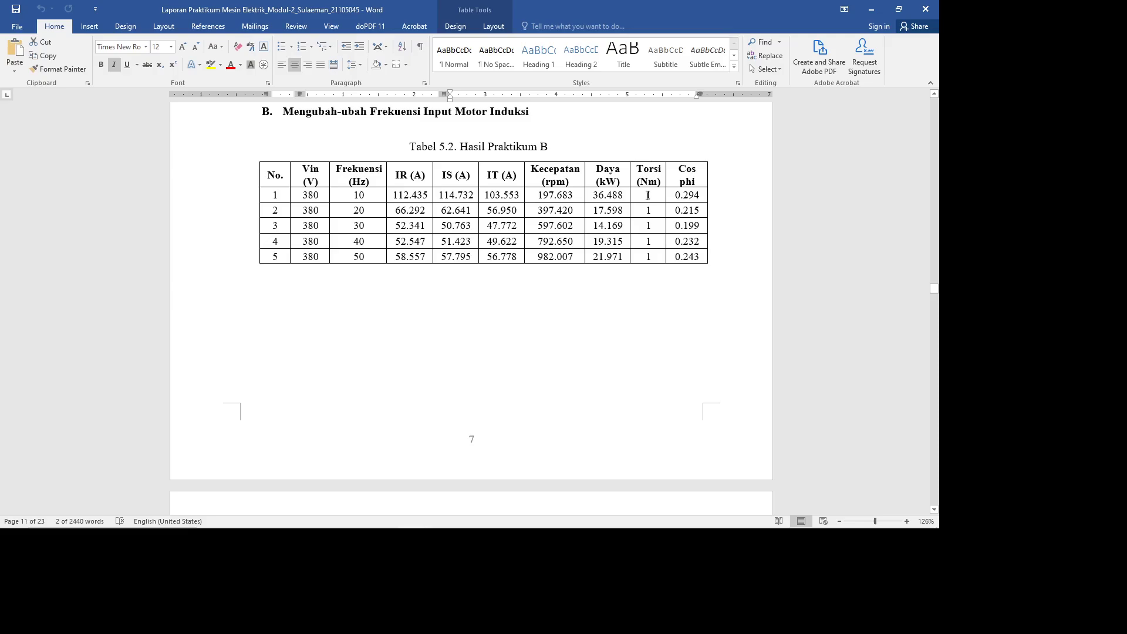
Highlight in Tabel 5.2 the Torsi values, the block from IR to Daya, and the Cos phi values
left_click_drag(648, 195, 648, 257)
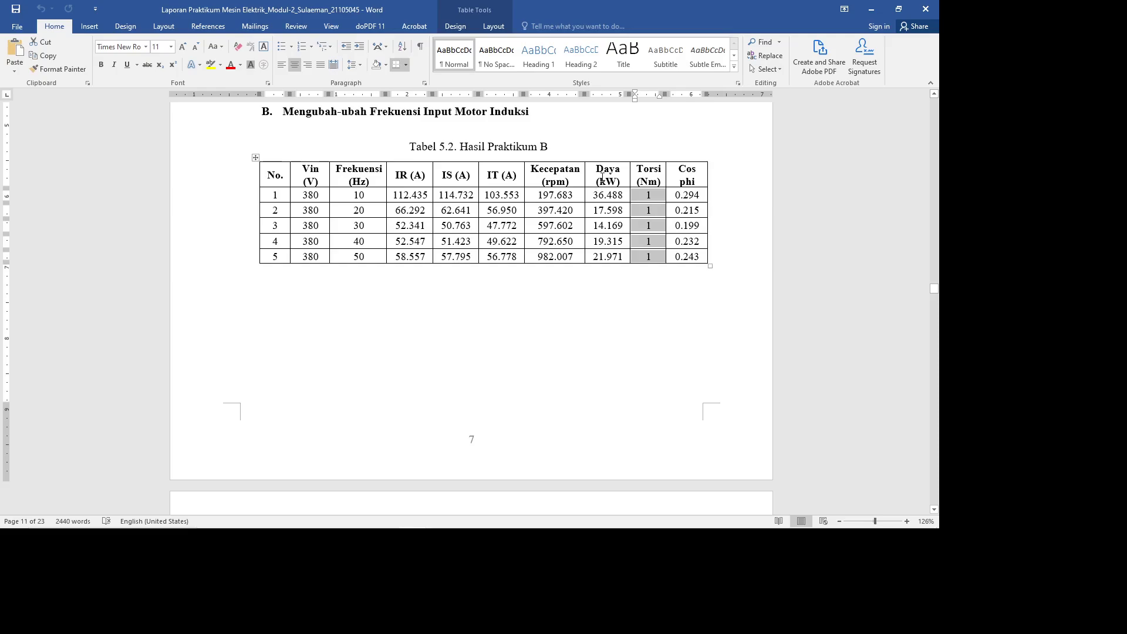
left_click(703, 179)
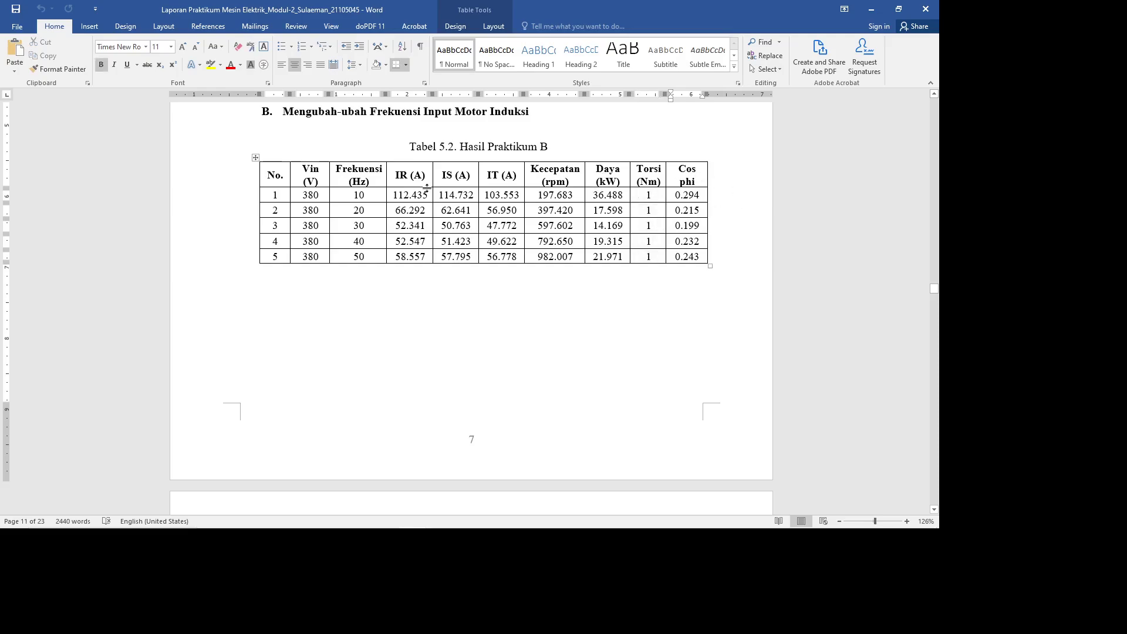
left_click_drag(395, 194, 609, 263)
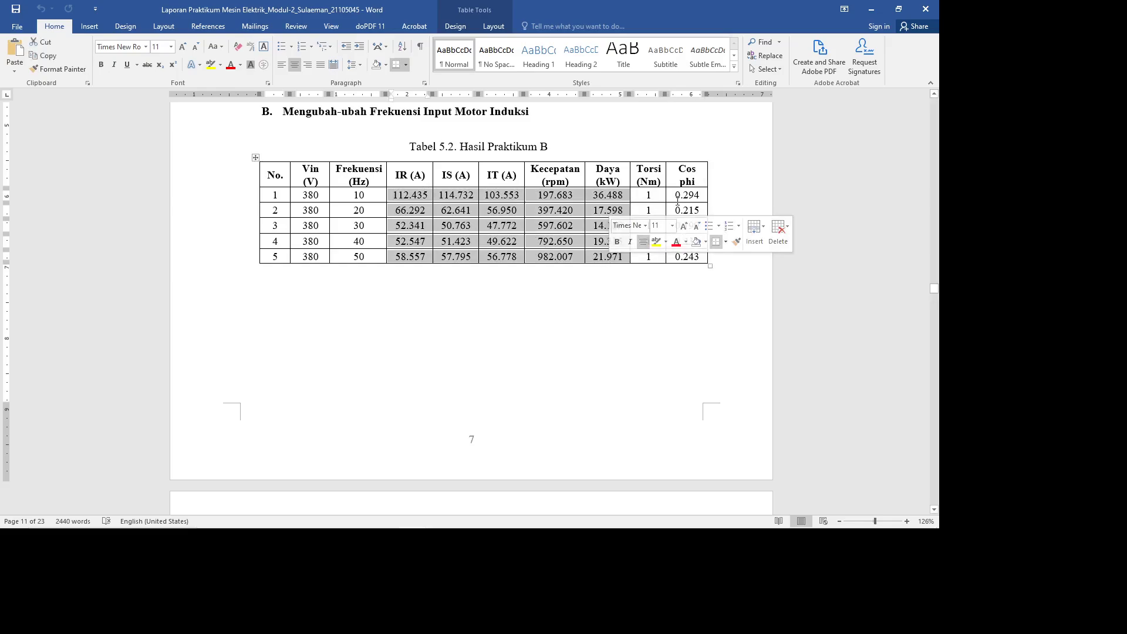
left_click_drag(677, 197, 684, 258)
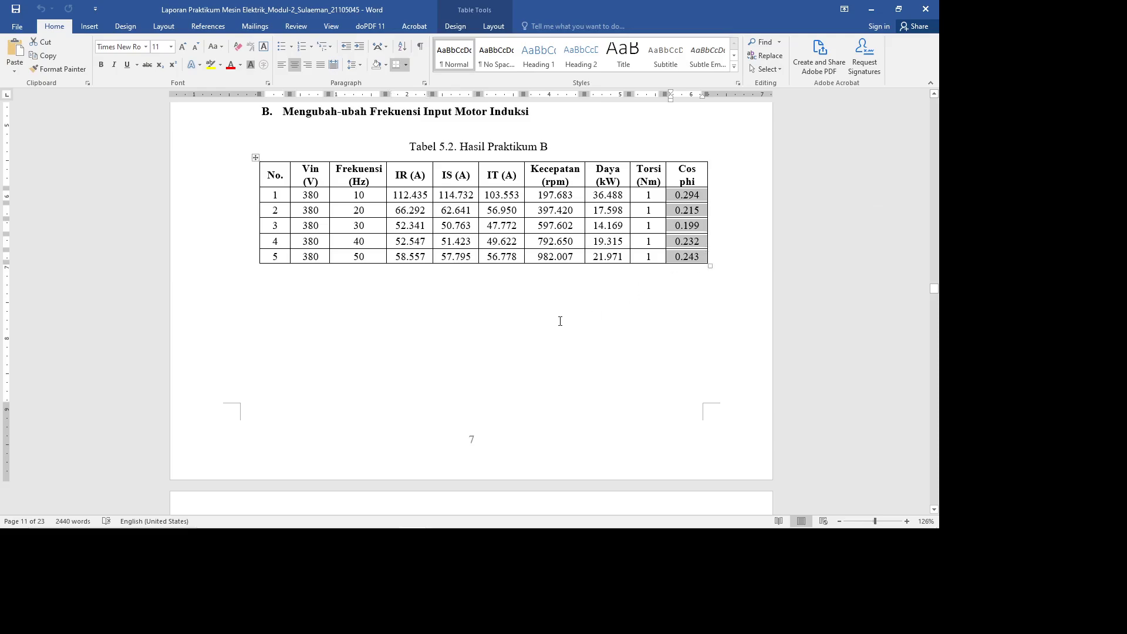
Look through the rest of the report: the Praktikum A graph, the conclusions and the attached simulation waveforms with RMS values
scroll(488, 299, "down", 10)
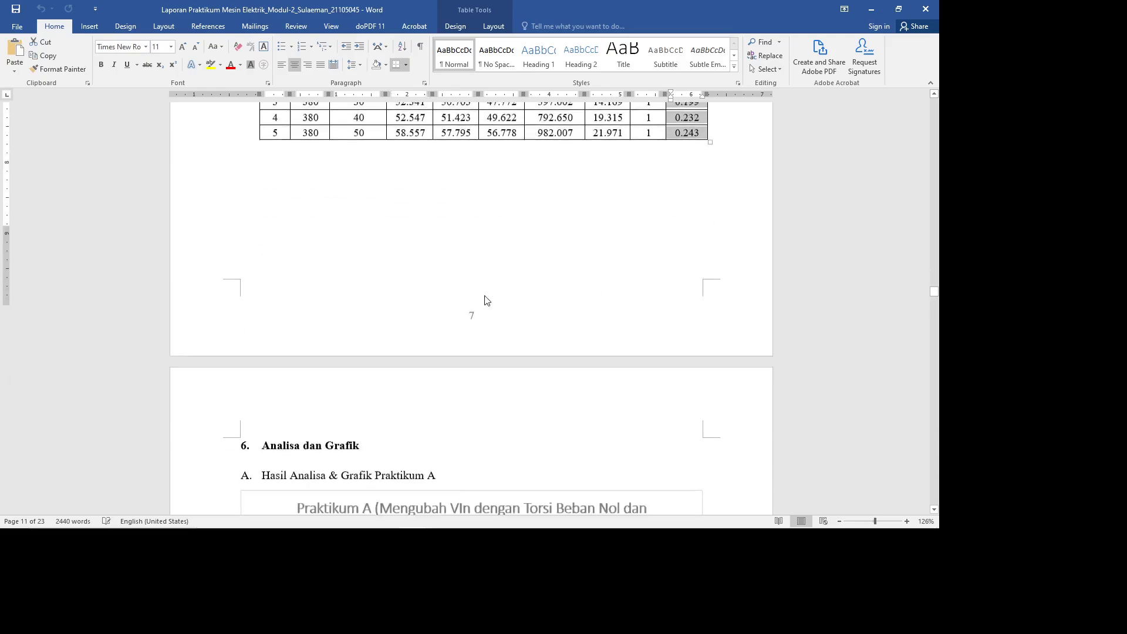
scroll(484, 297, "down", 15)
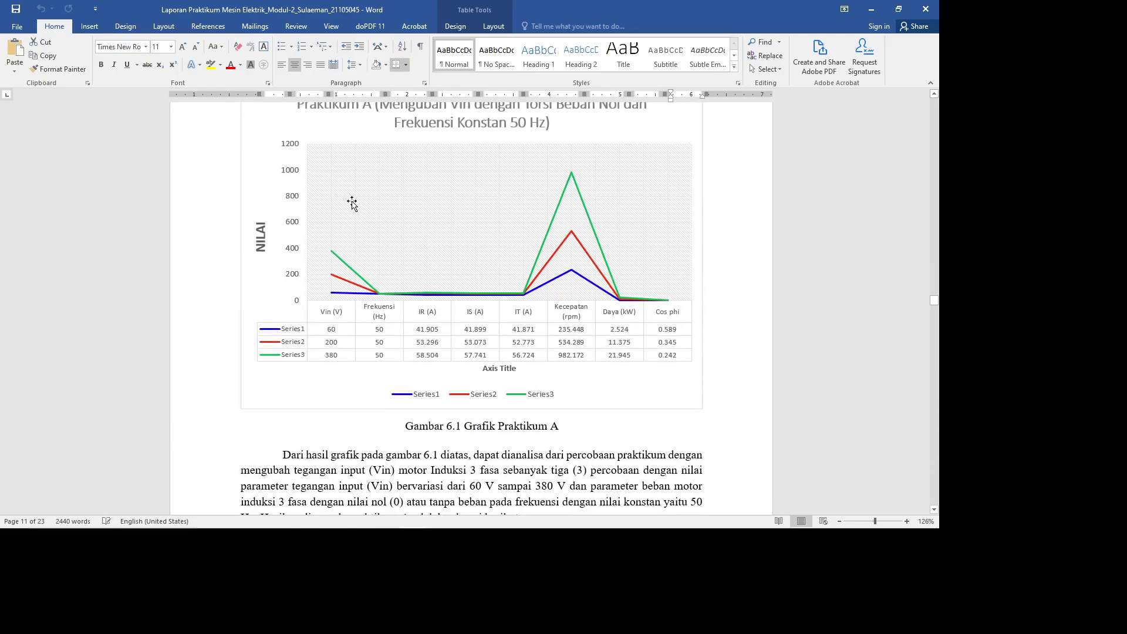
scroll(392, 251, "down", 15)
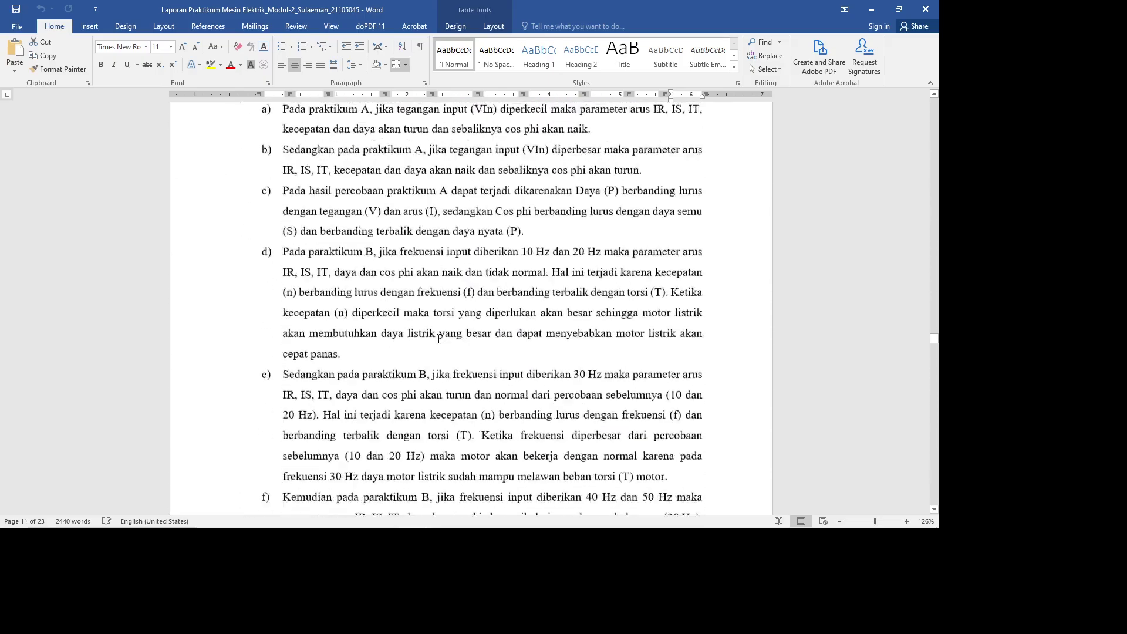
scroll(451, 352, "up", 2)
scroll(462, 348, "down", 10)
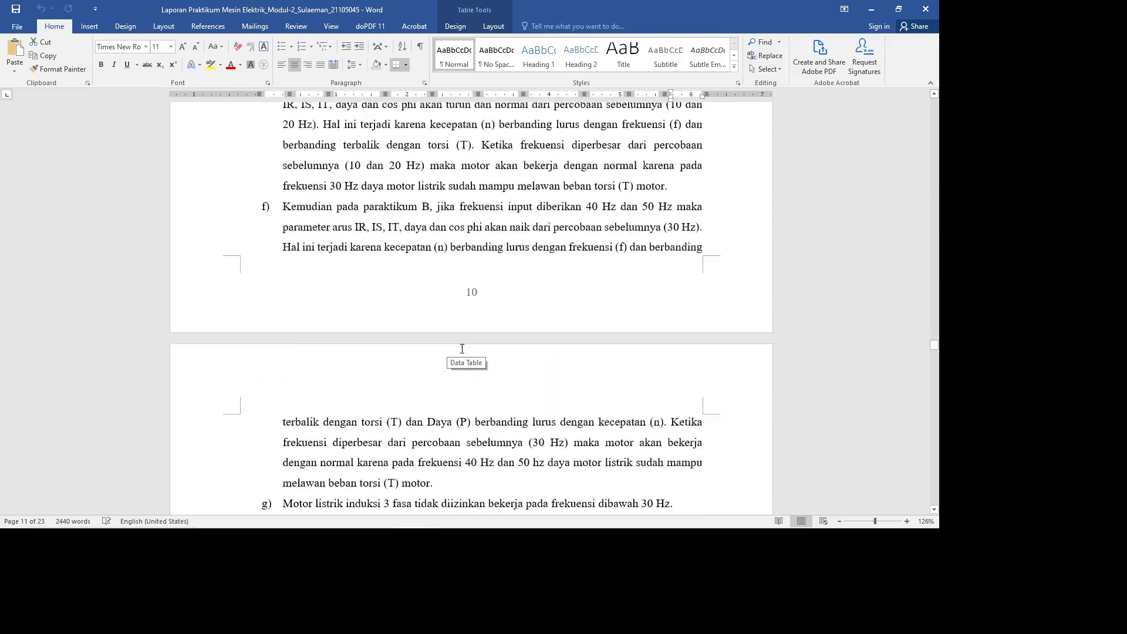
scroll(462, 349, "down", 15)
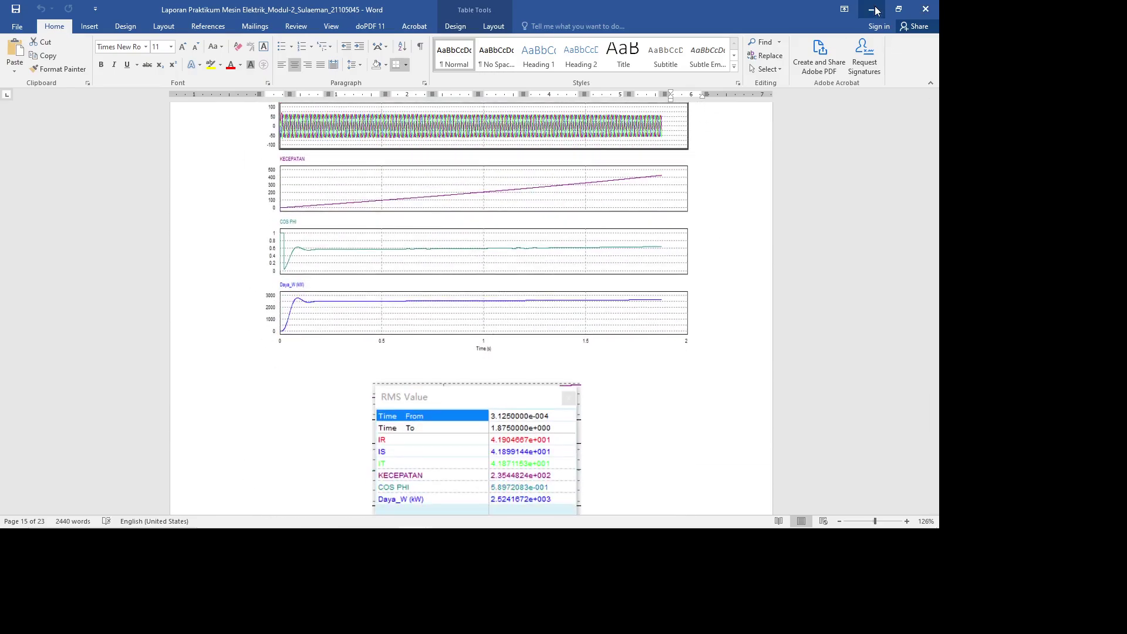
Leave the report and switch to the three-phase induction motor schematic in PSIM
left_click(925, 9)
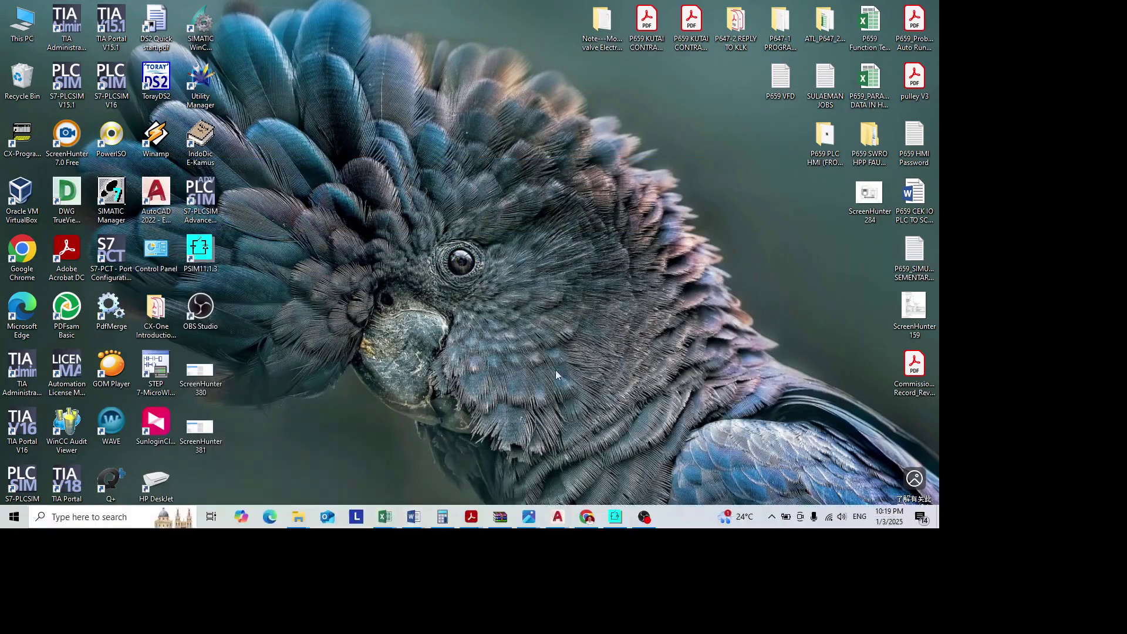
left_click(615, 519)
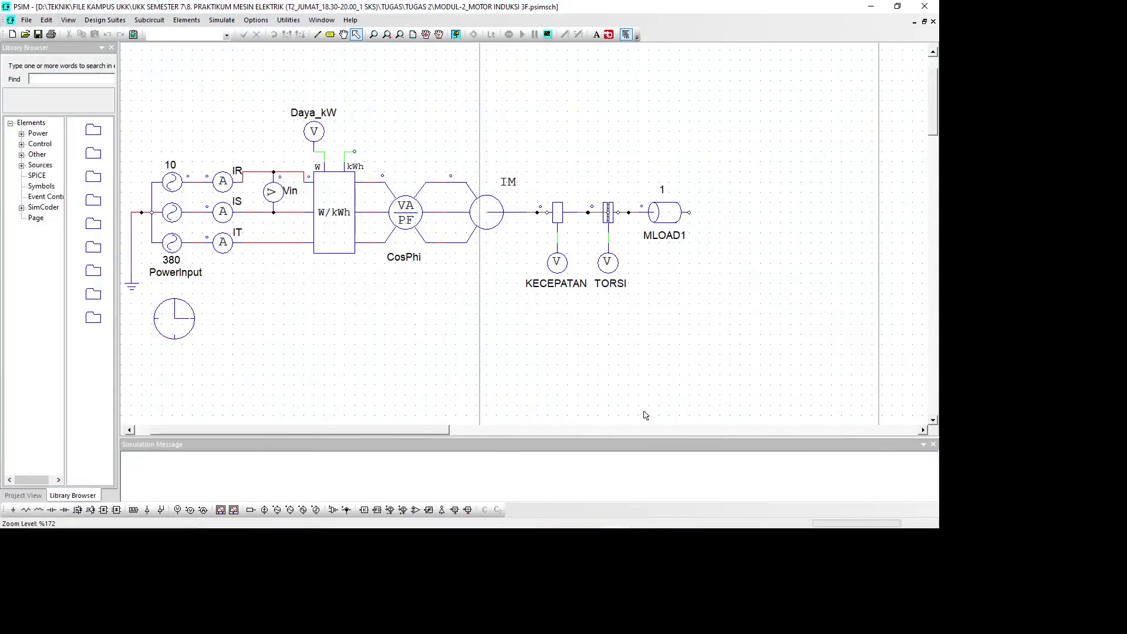
mouse_move(628, 526)
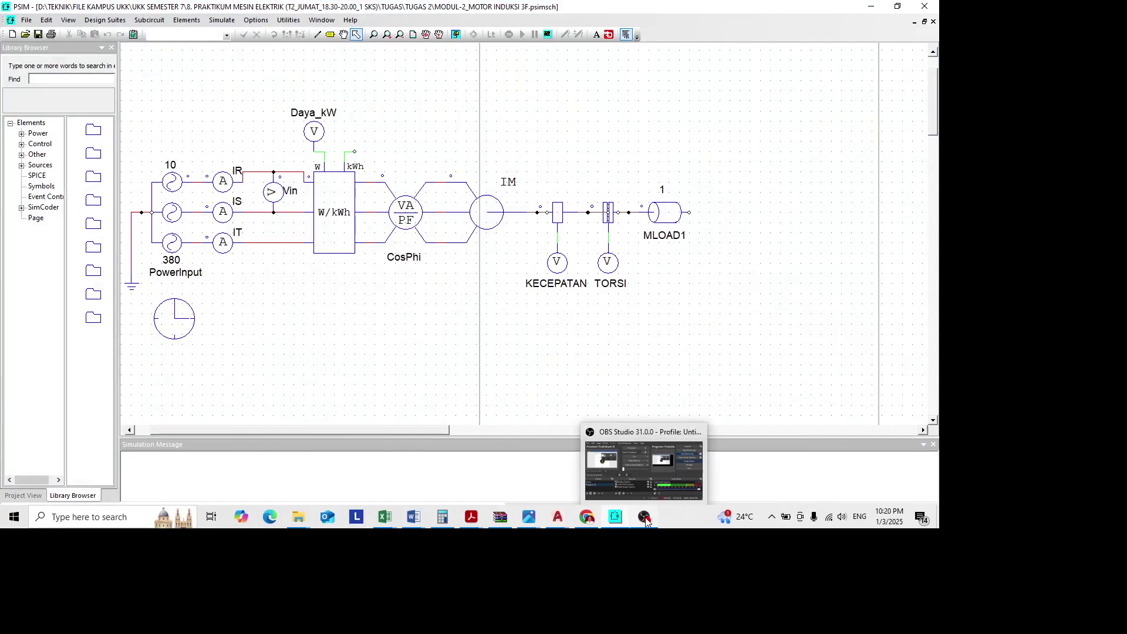
left_click(645, 521)
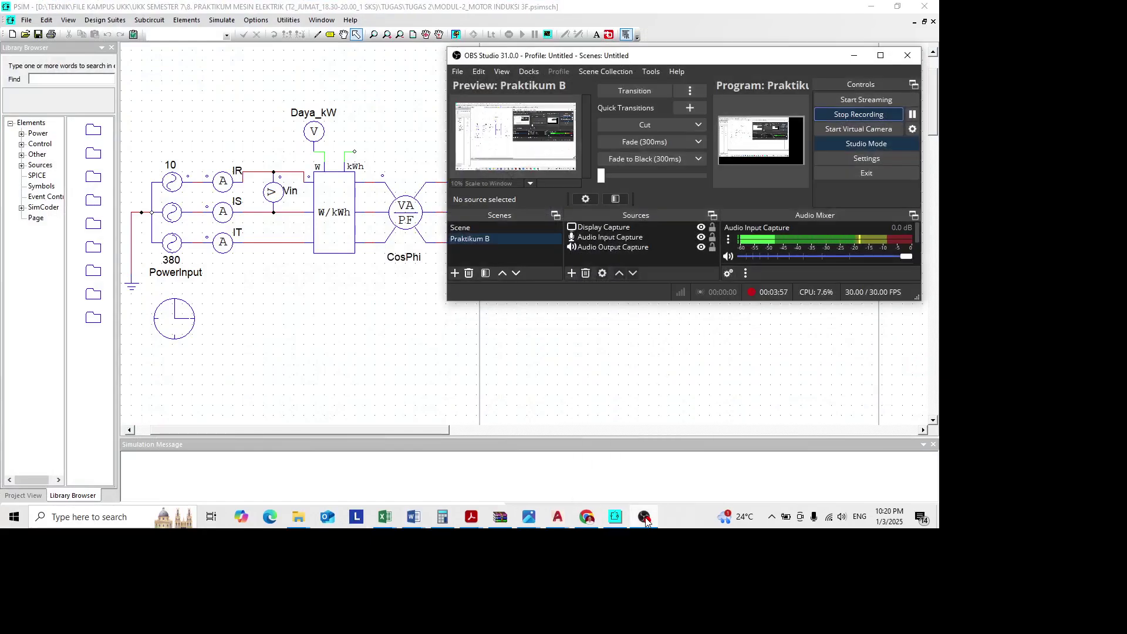
left_click(645, 520)
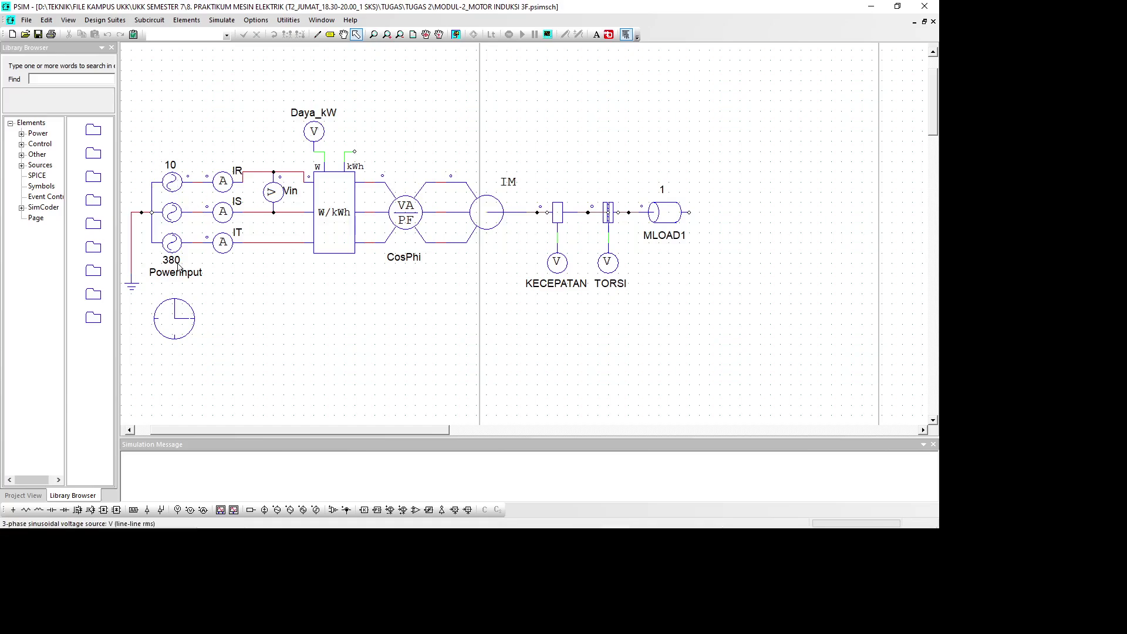
Inspect the parameters of the three-phase voltage source PowerInput, including its line voltage and frequency
double_click(171, 192)
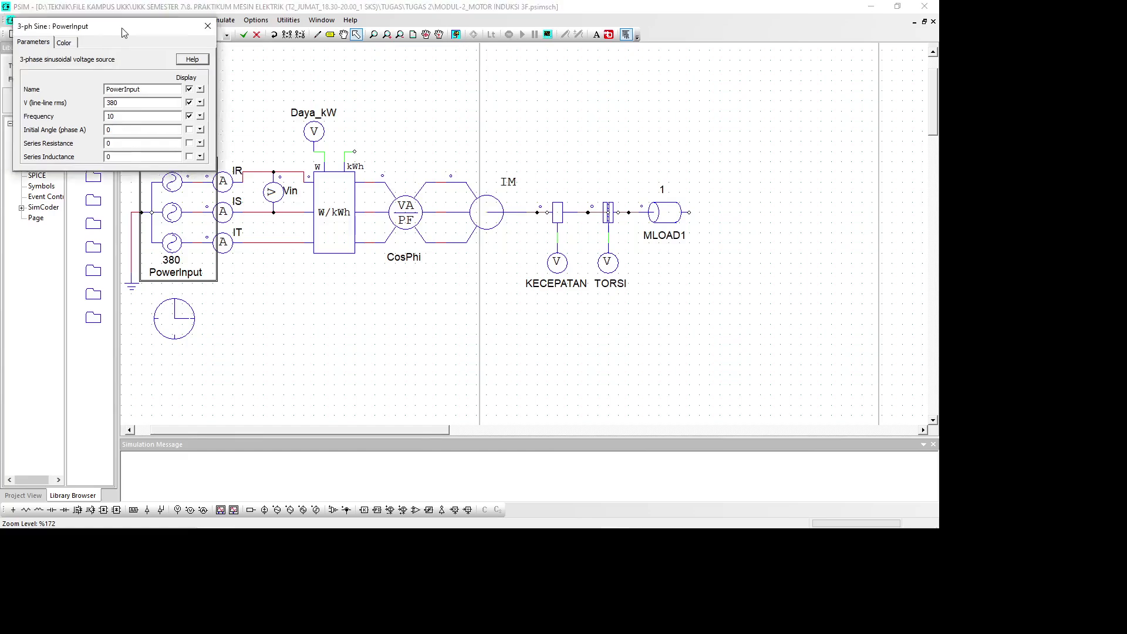
left_click_drag(111, 29, 480, 151)
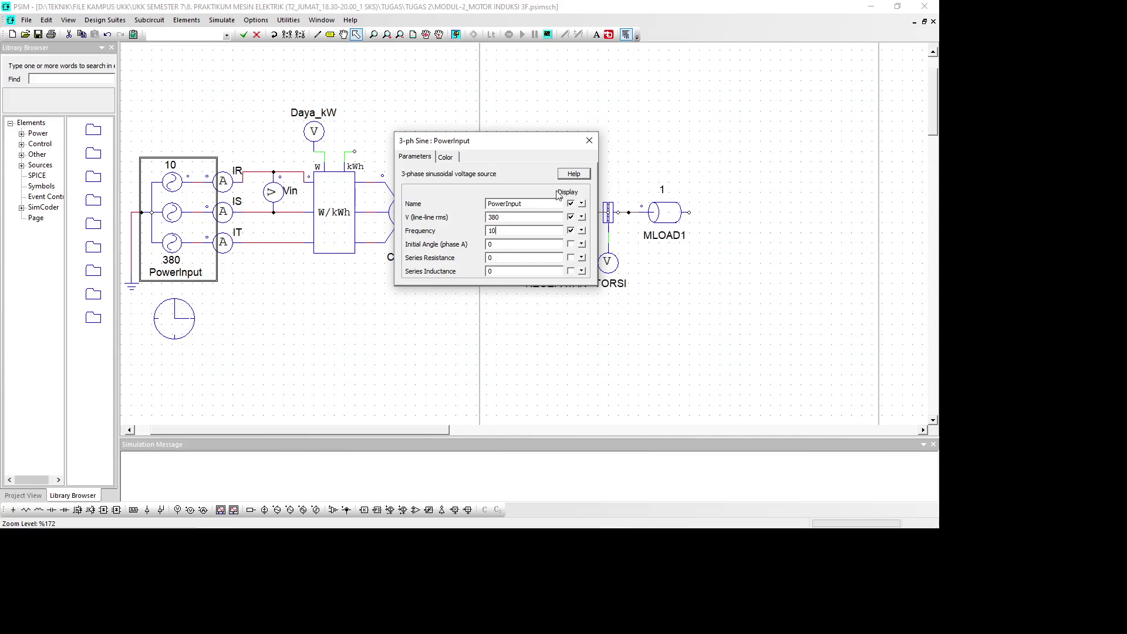
left_click(589, 140)
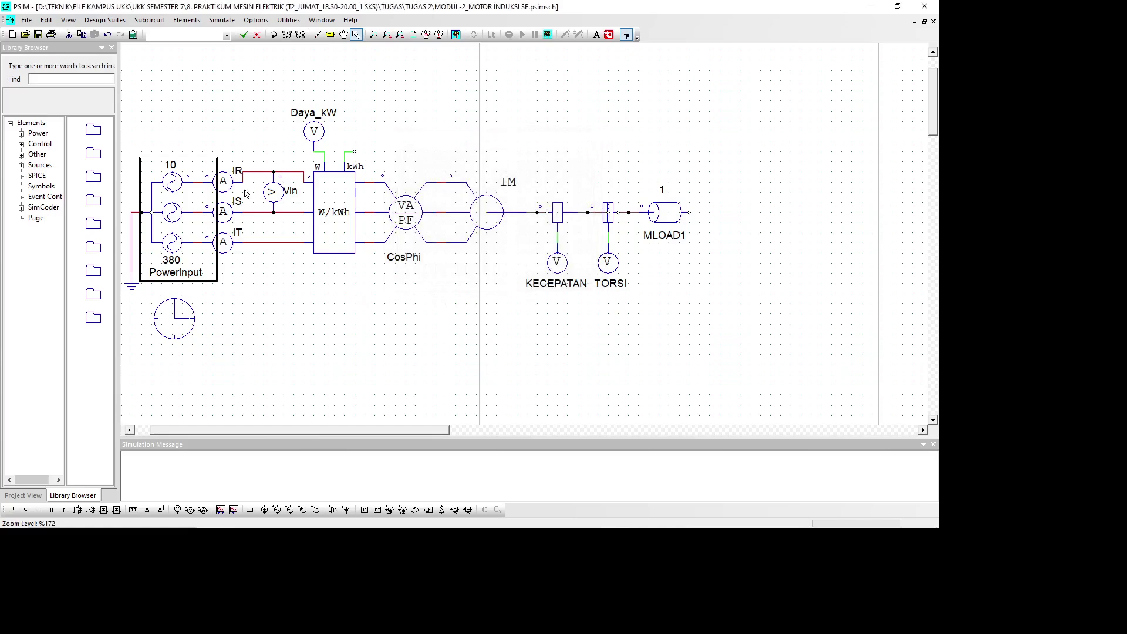
Inspect the parameters of the three current probes IR, IS and IT
double_click(224, 181)
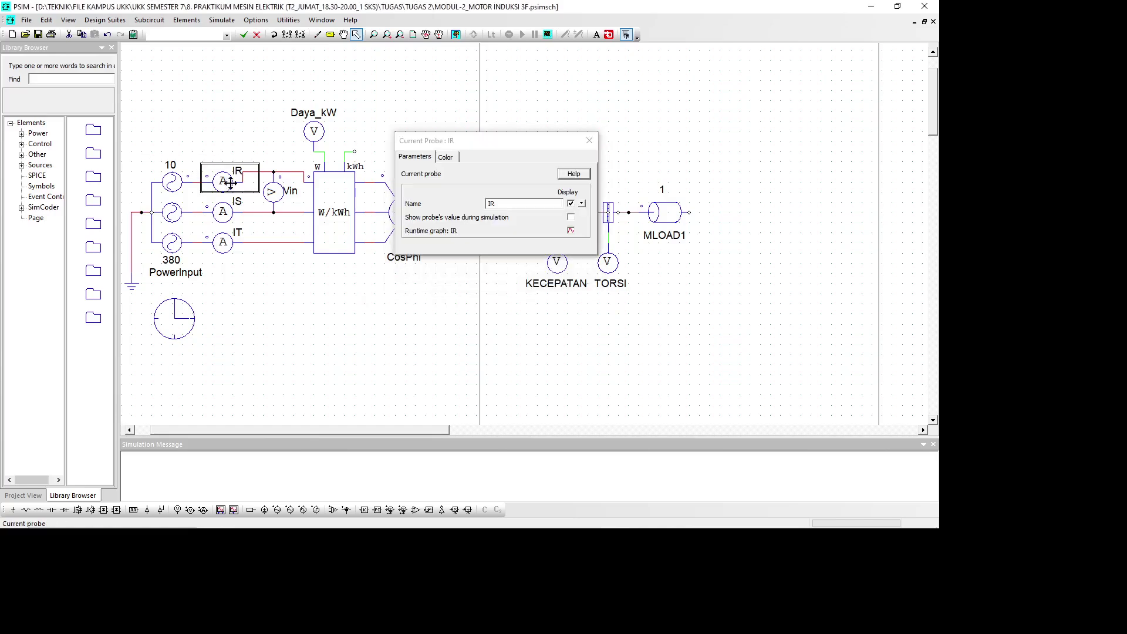
left_click(512, 217)
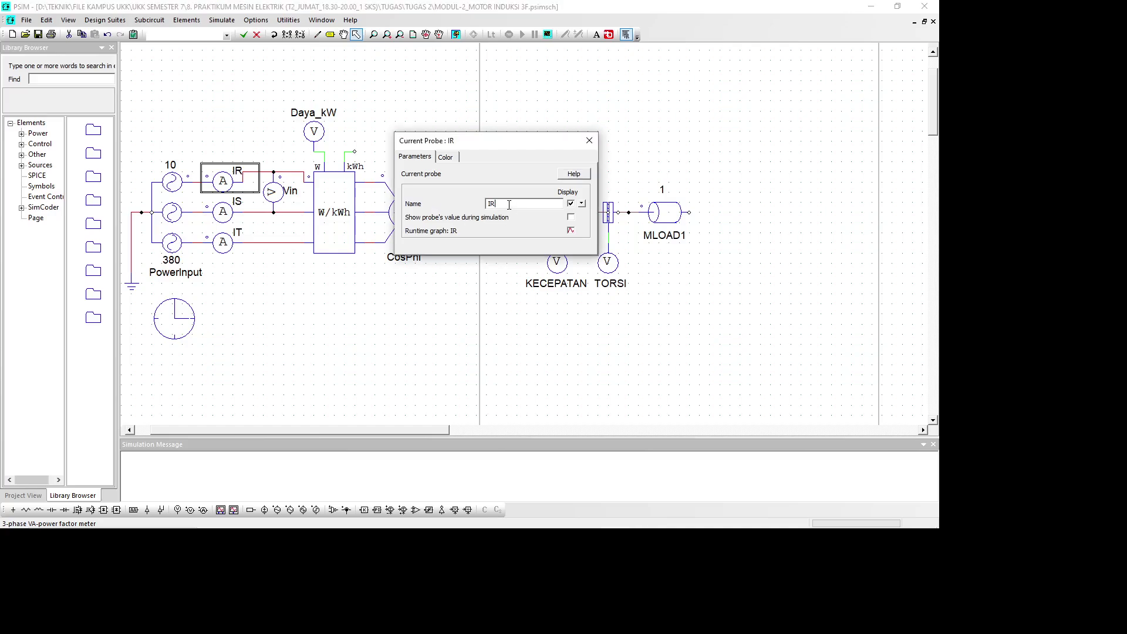
left_click(589, 141)
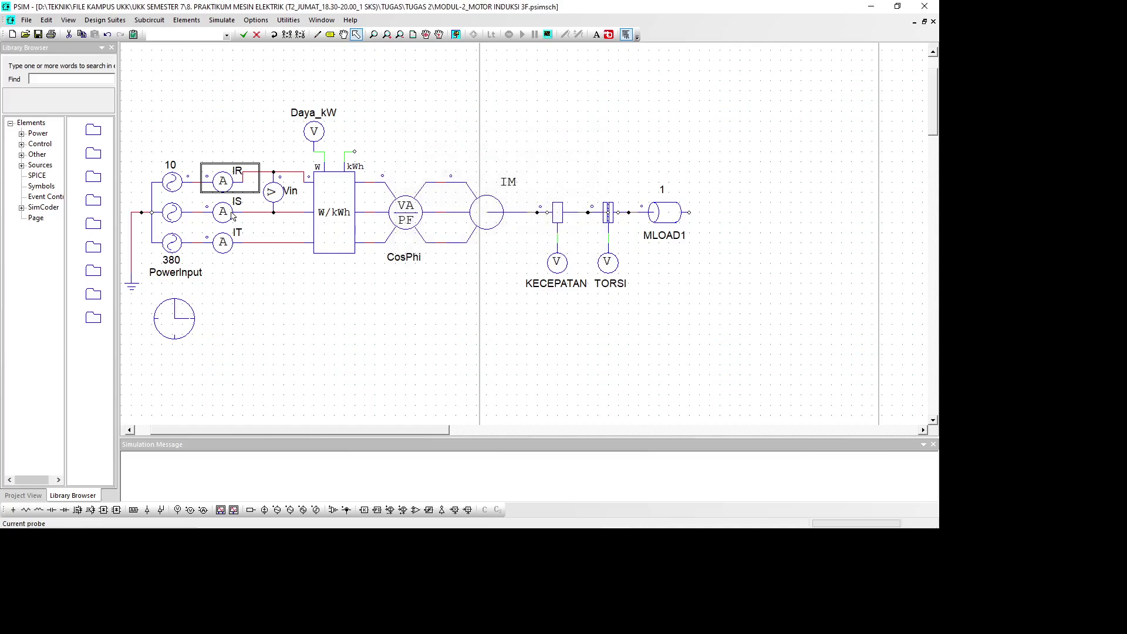
left_click(229, 214)
double_click(226, 214)
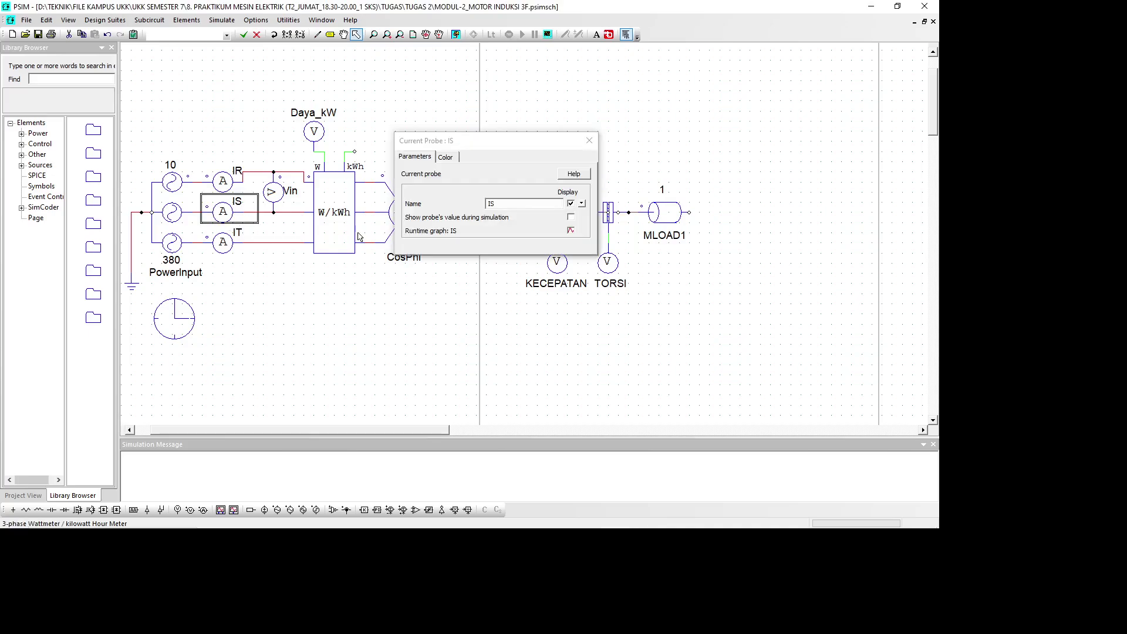
left_click(503, 202)
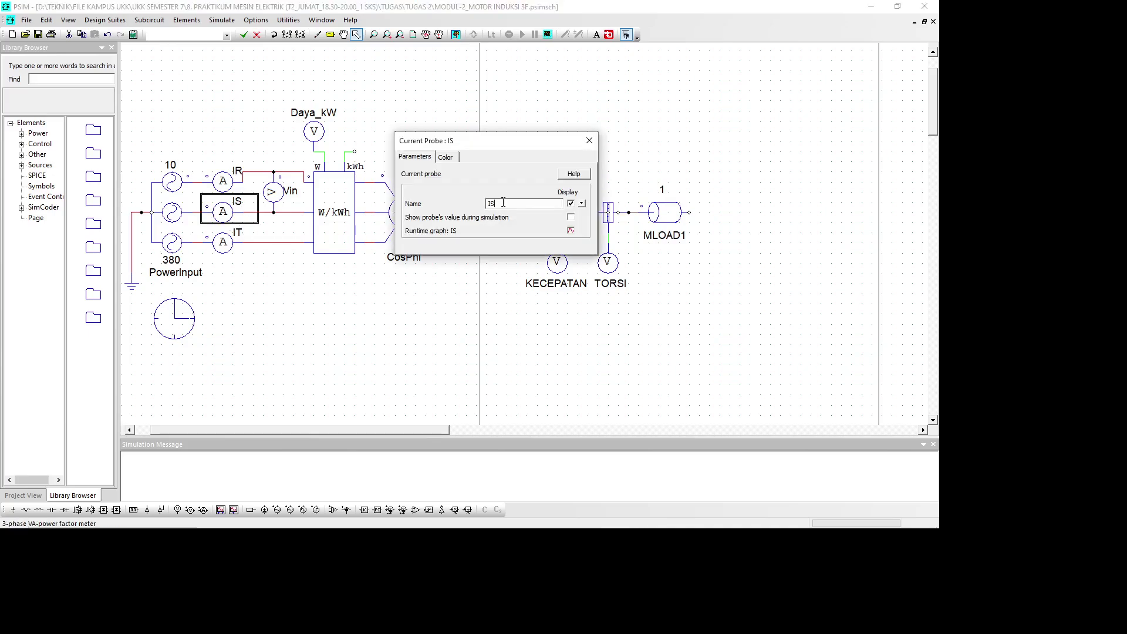
left_click(452, 159)
left_click(418, 159)
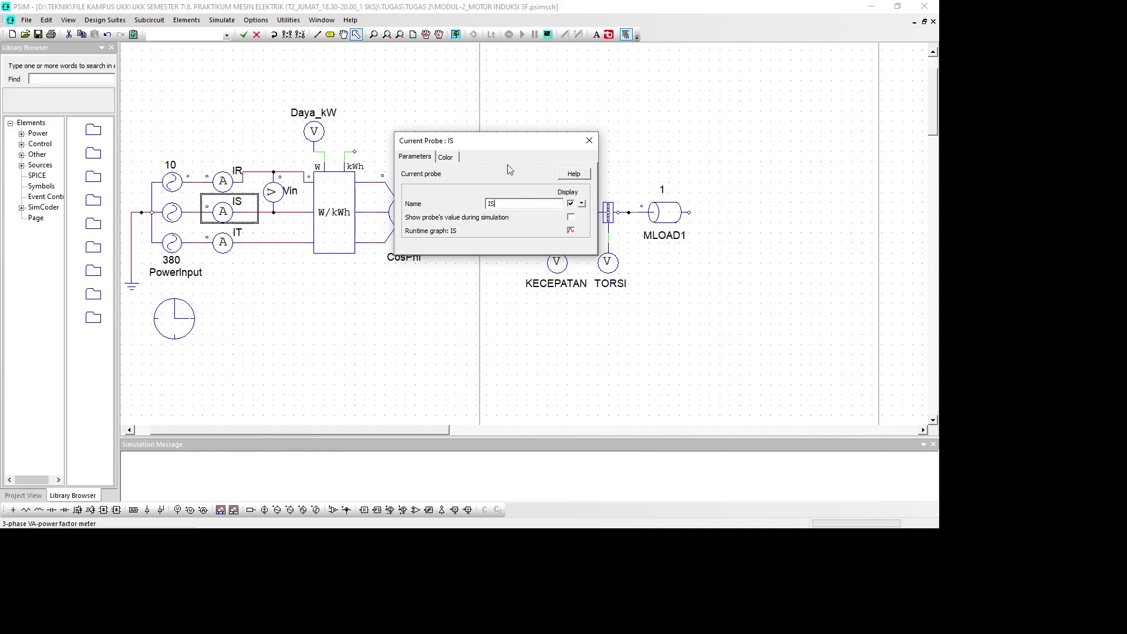
left_click(589, 141)
left_click(242, 244)
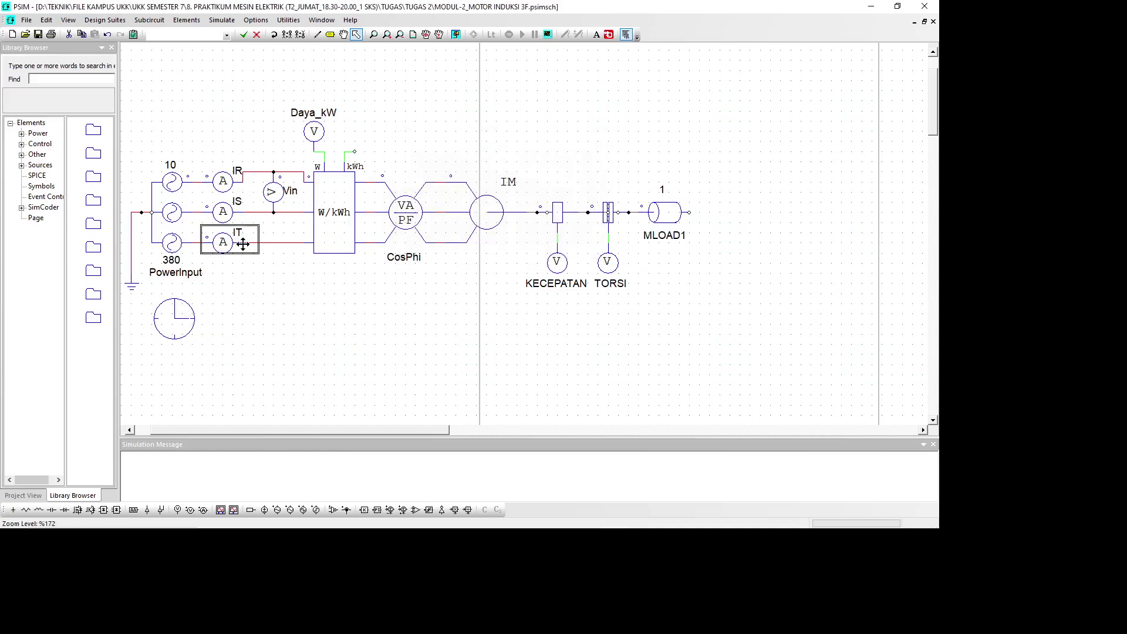
double_click(227, 243)
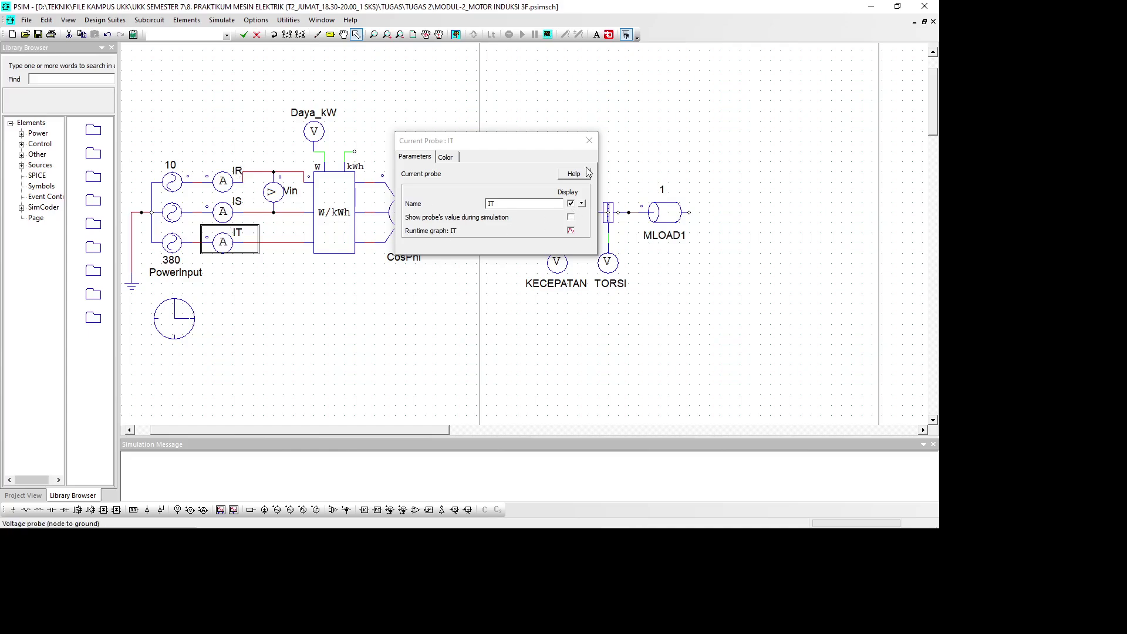
Inspect the parameters of the voltage probe Vin and point out the three-phase W/kWh meter
left_click(299, 201)
double_click(269, 189)
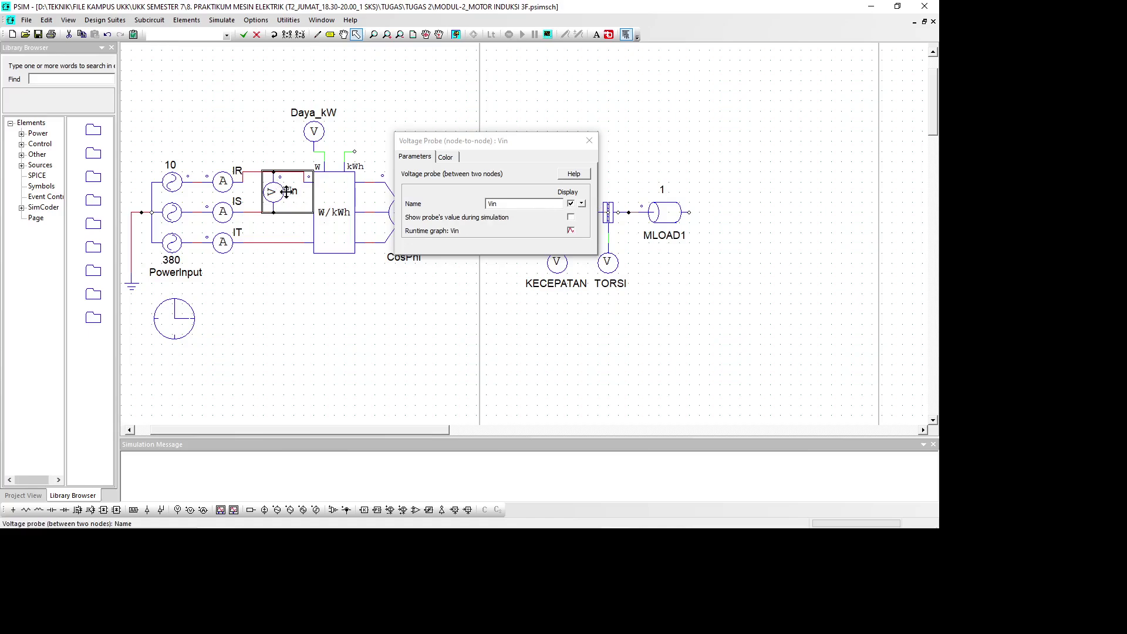
left_click(589, 140)
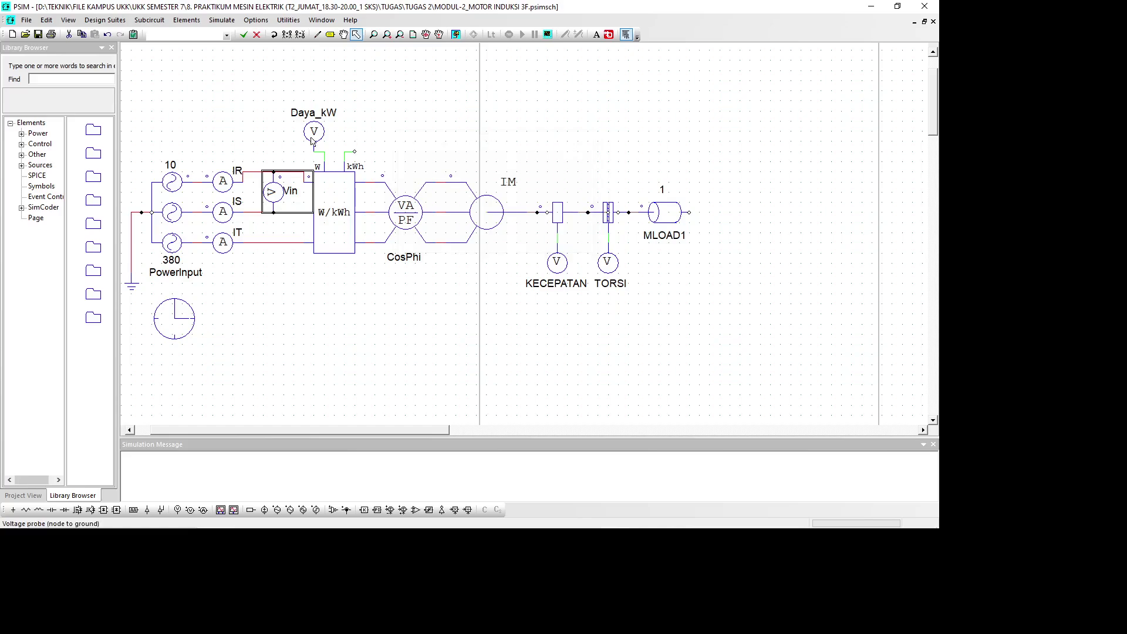
left_click(342, 201)
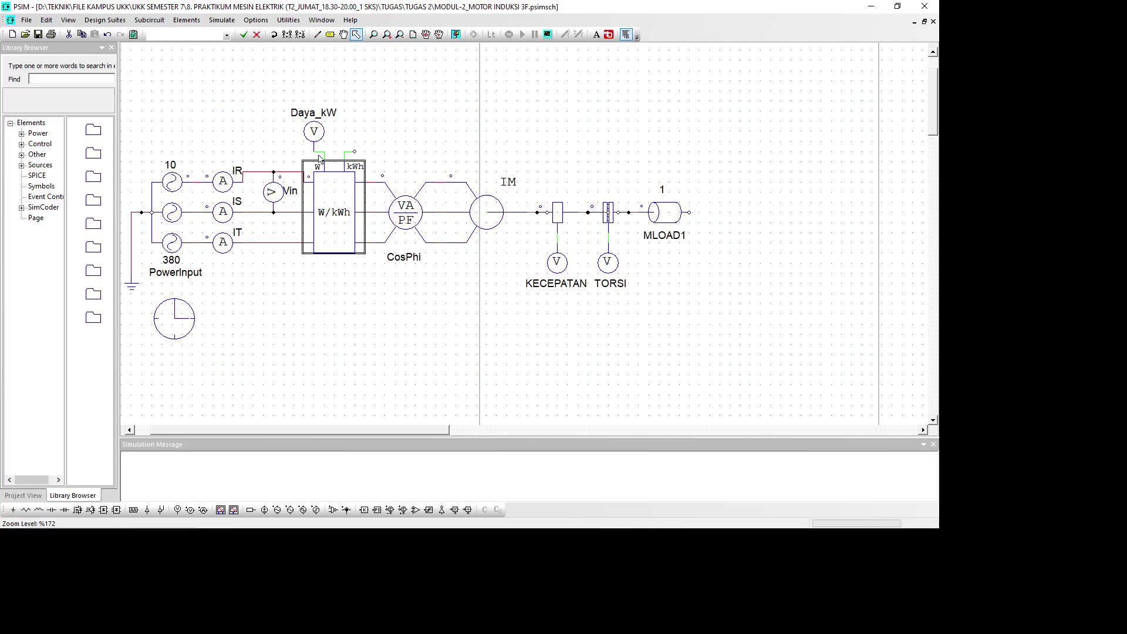
left_click(387, 136)
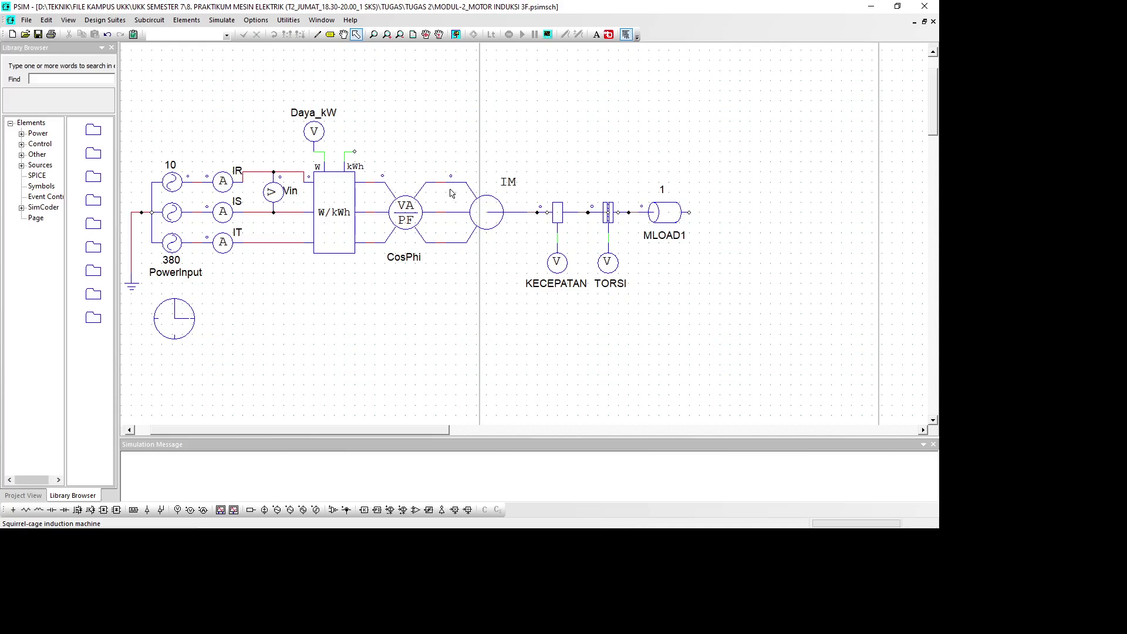
Inspect the parameters of the three-phase VA/power factor meter CosPhi and the three-phase W/kWh meter
left_click(413, 218)
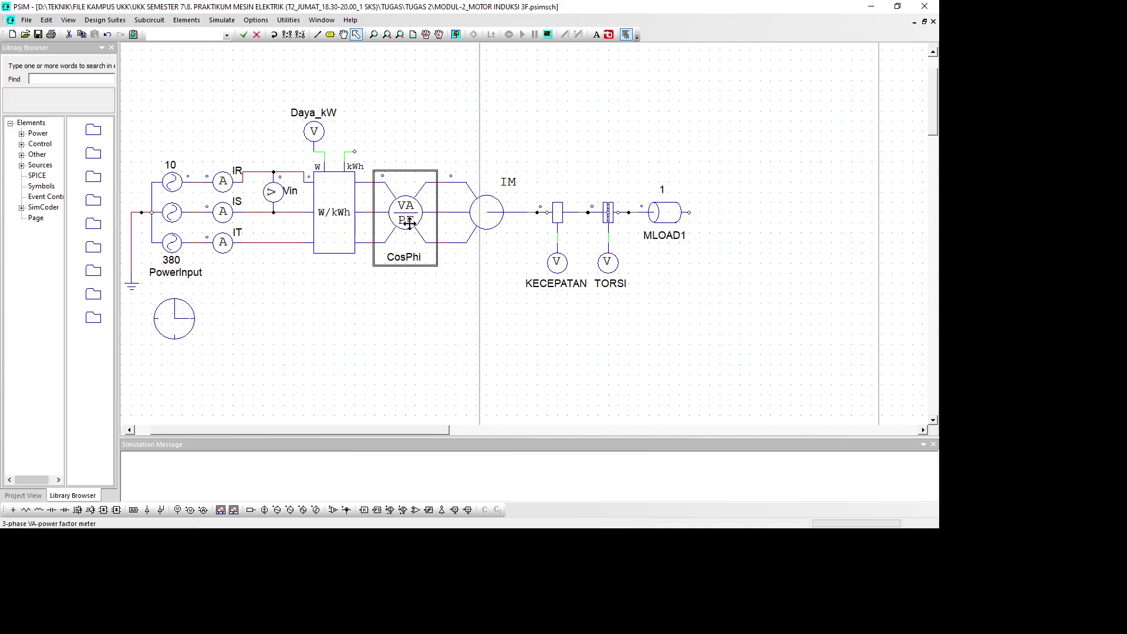
double_click(415, 214)
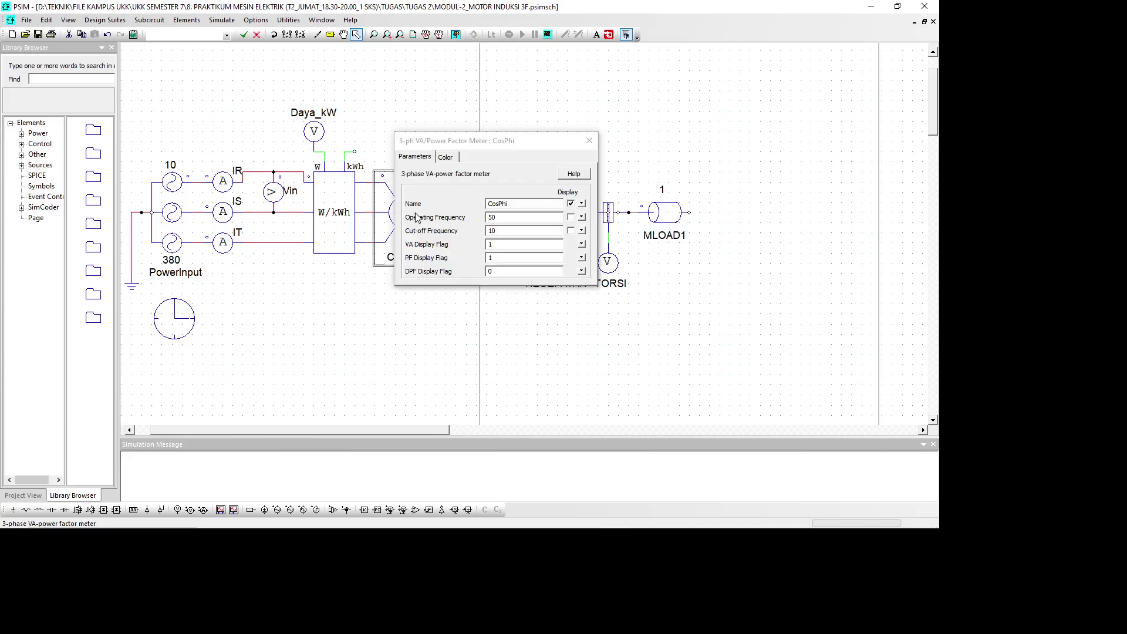
left_click_drag(515, 146, 447, 293)
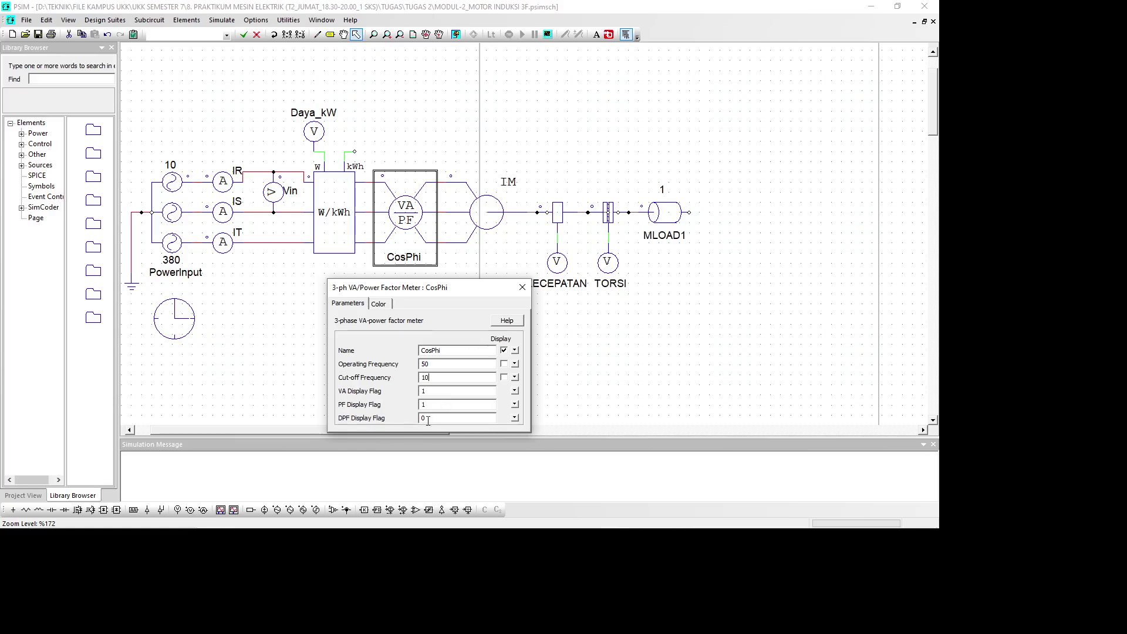
left_click(521, 287)
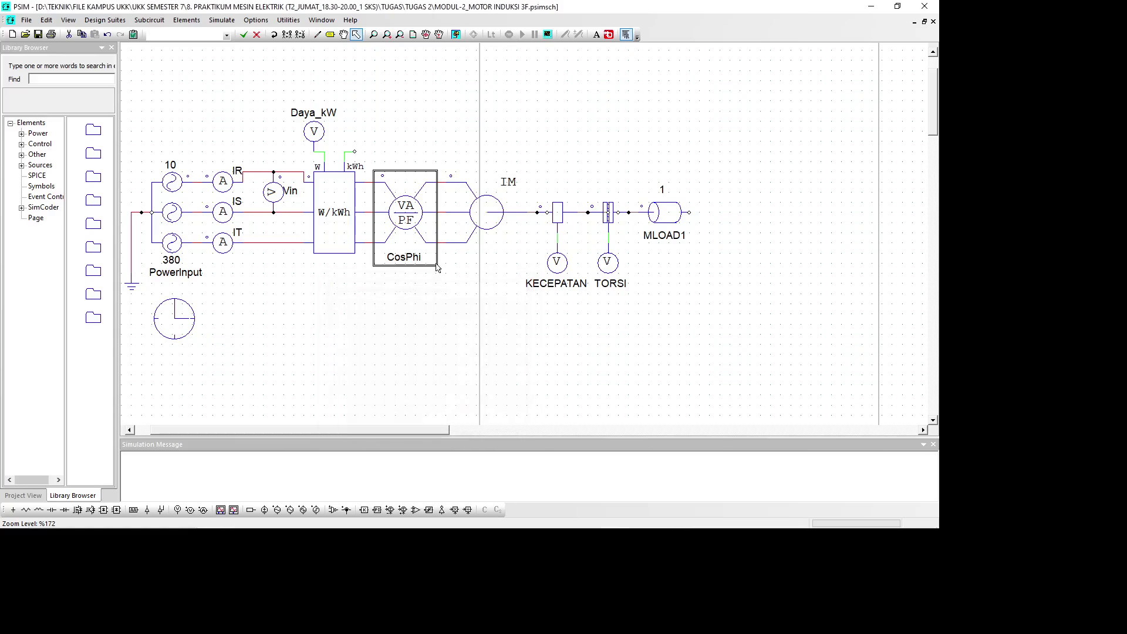
double_click(342, 237)
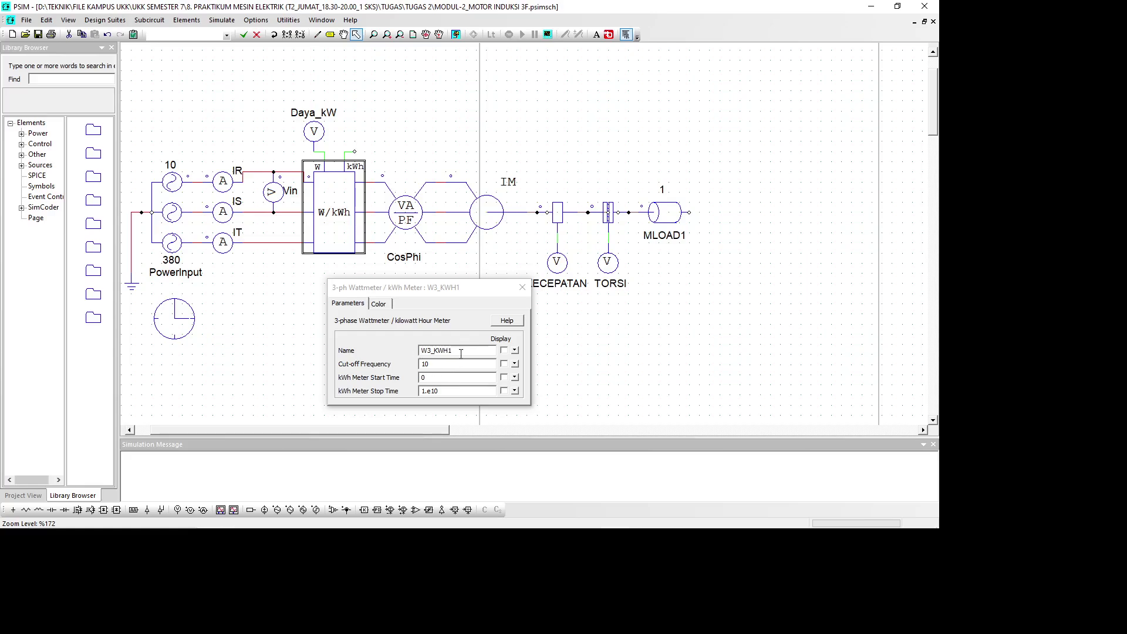
left_click(522, 287)
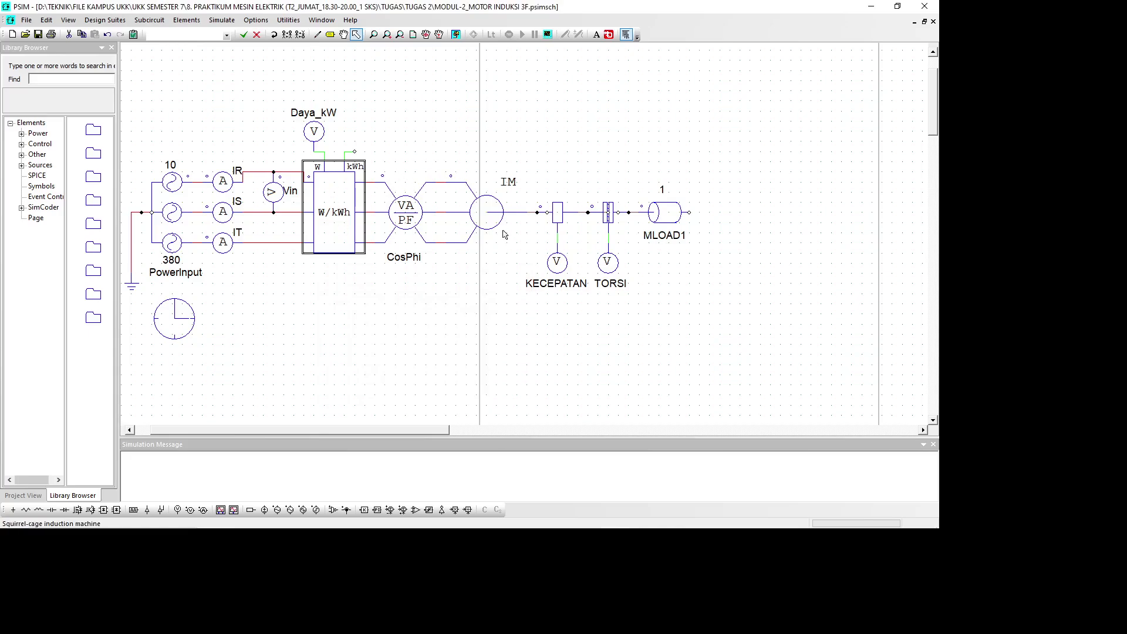
Inspect the squirrel-cage induction machine's parameters, including stator and rotor values, number of poles and moment of inertia
left_click(488, 211)
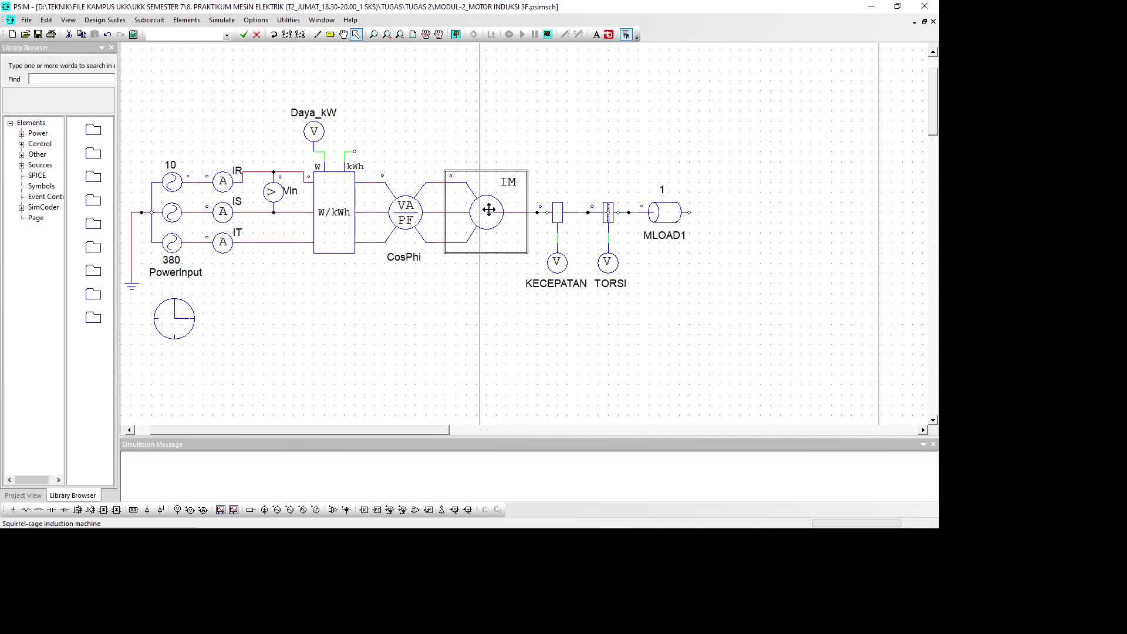
double_click(489, 210)
mouse_move(466, 289)
left_mouse_down()
mouse_move(725, 154)
mouse_move(685, 116)
mouse_move(524, 262)
mouse_move(485, 282)
left_mouse_up()
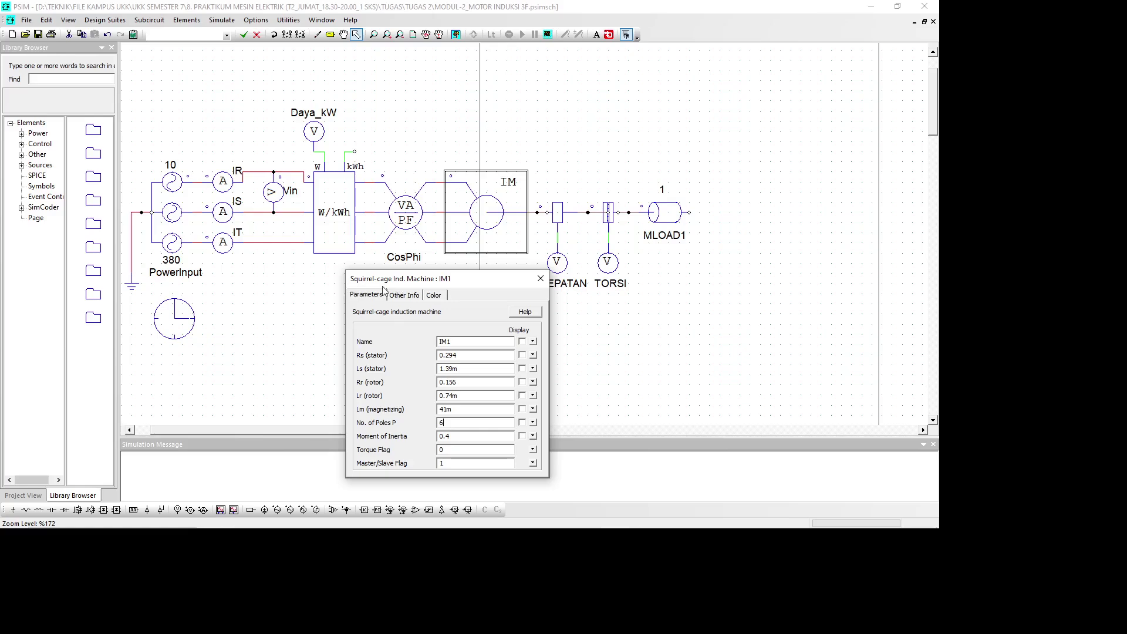
left_click(540, 279)
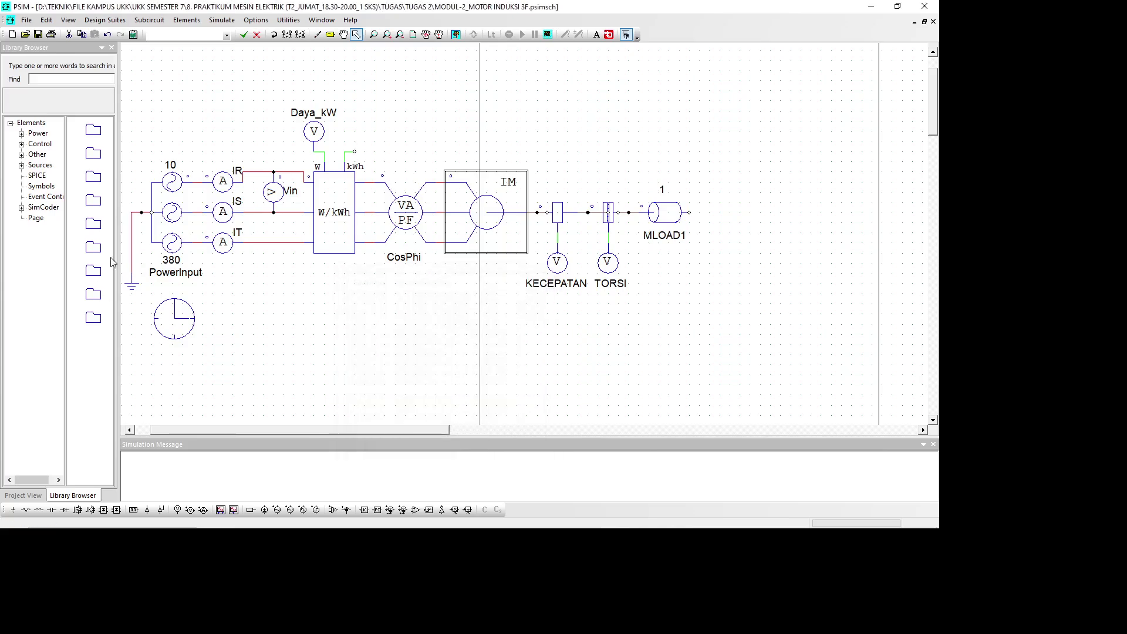
Inspect the parameters of the speed sensor and its voltage probe KECEPATAN
left_click(559, 215)
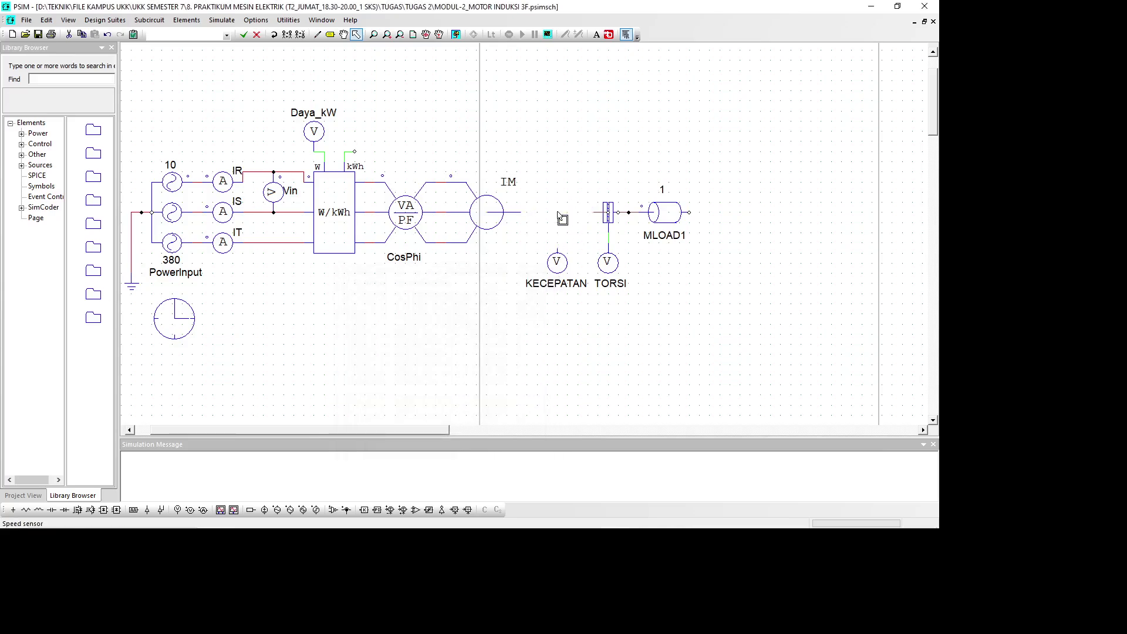
double_click(556, 212)
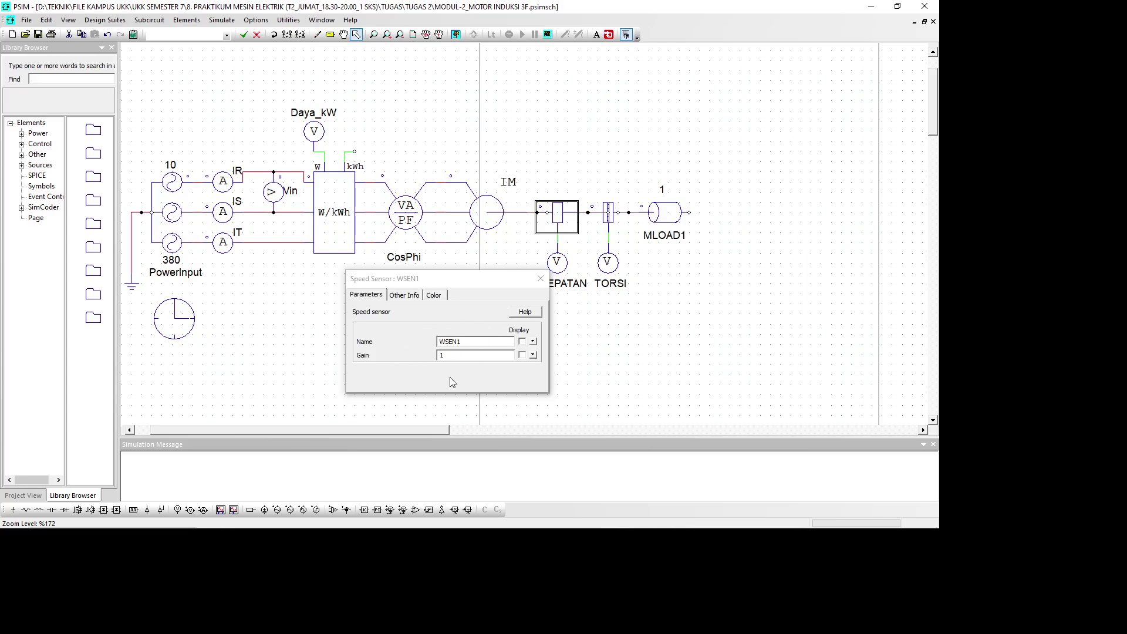
left_click(540, 278)
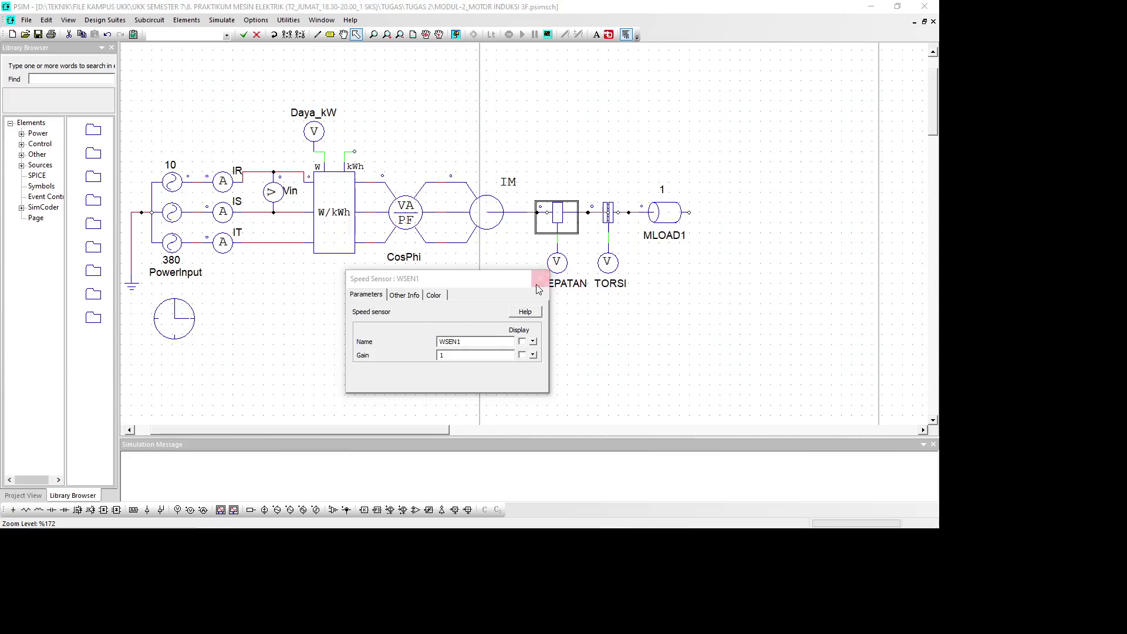
double_click(557, 265)
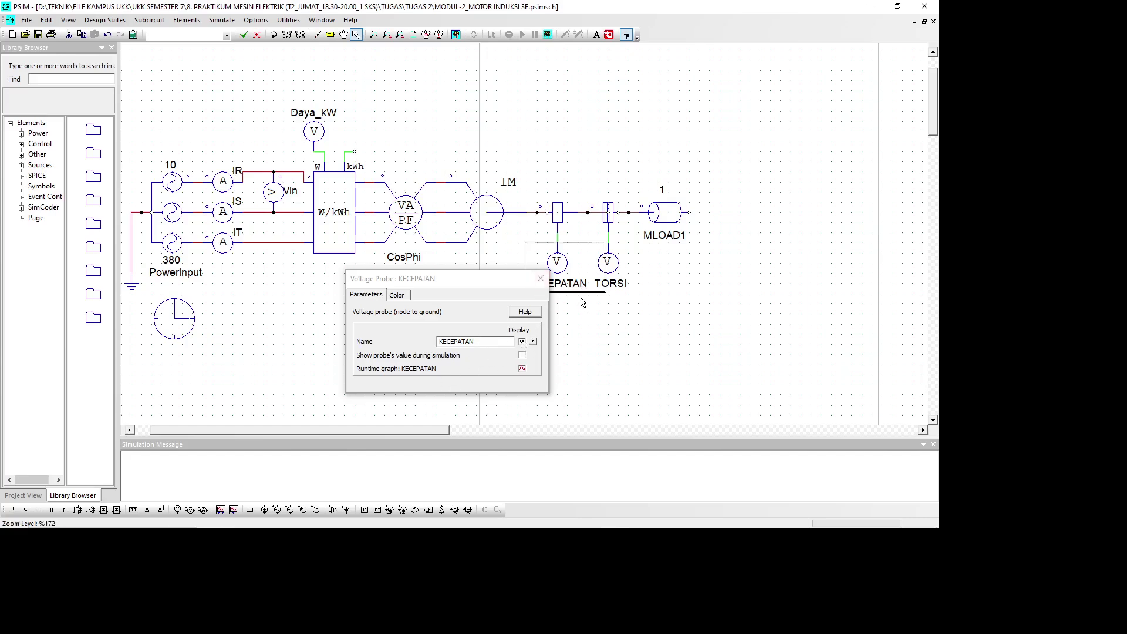
double_click(557, 264)
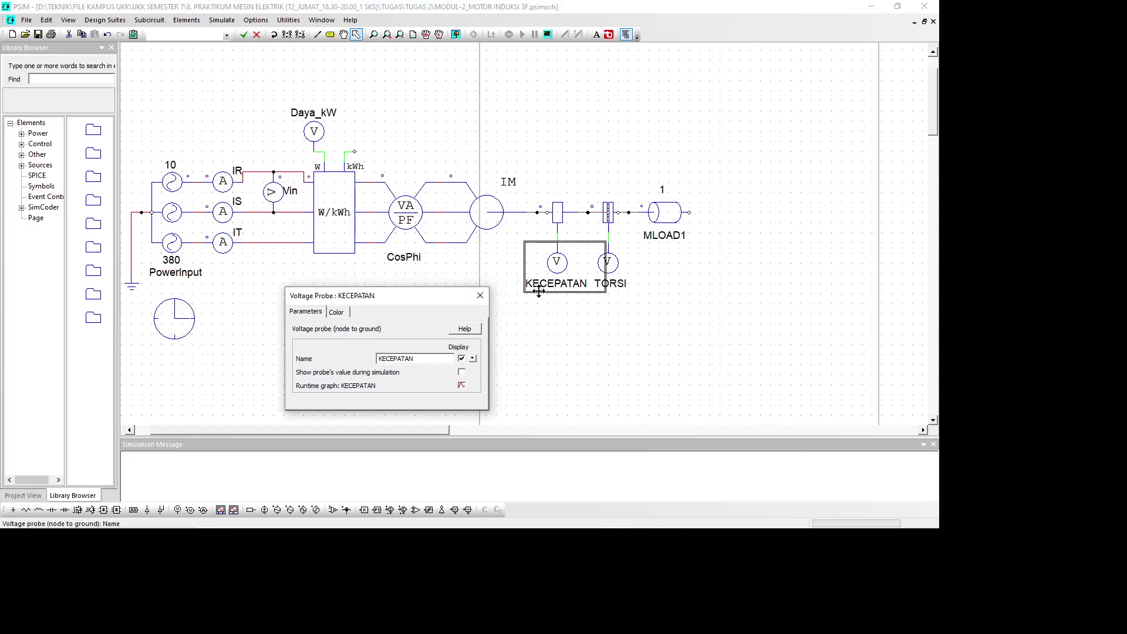
left_click(480, 295)
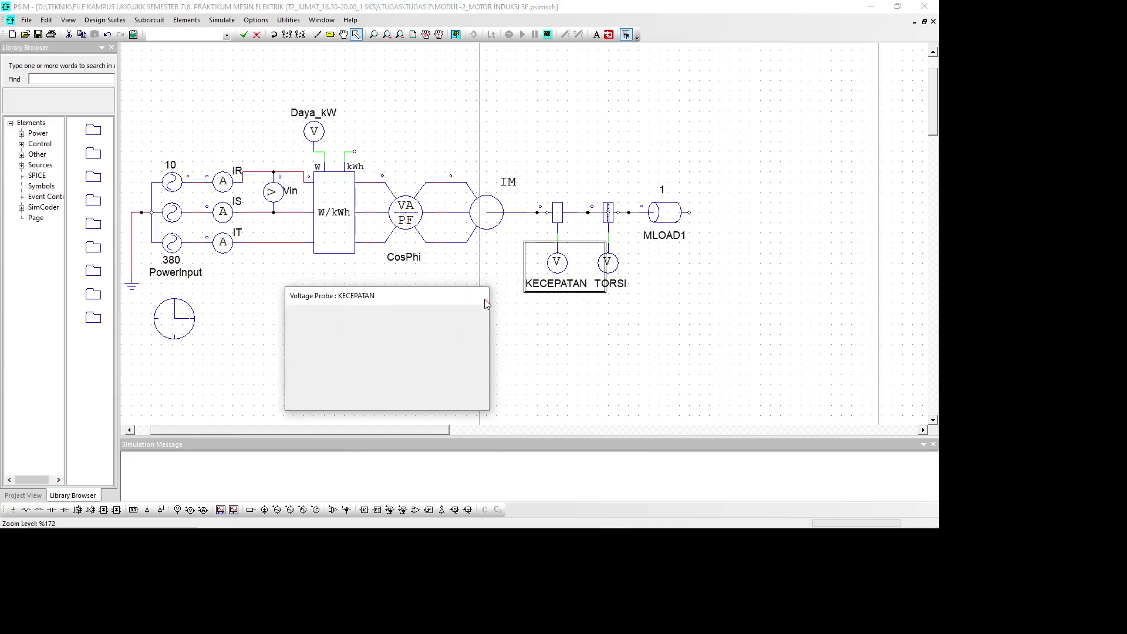
Inspect the parameters of the torque sensor and its voltage probe TORSI, switching the probe's name display off and on again
double_click(605, 217)
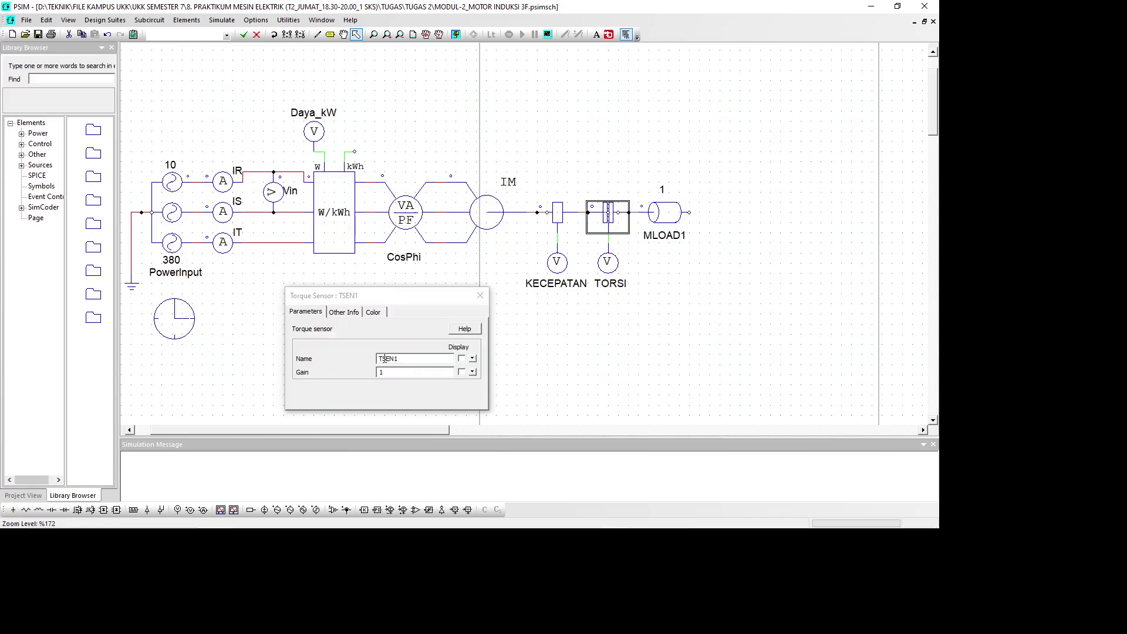
left_click(480, 295)
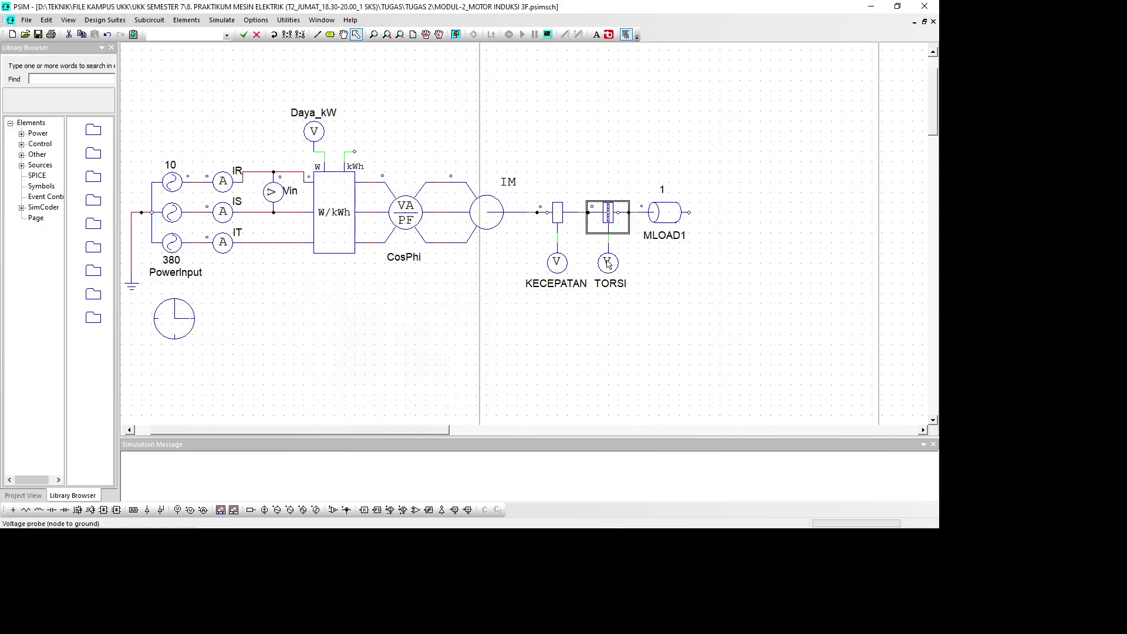
double_click(607, 261)
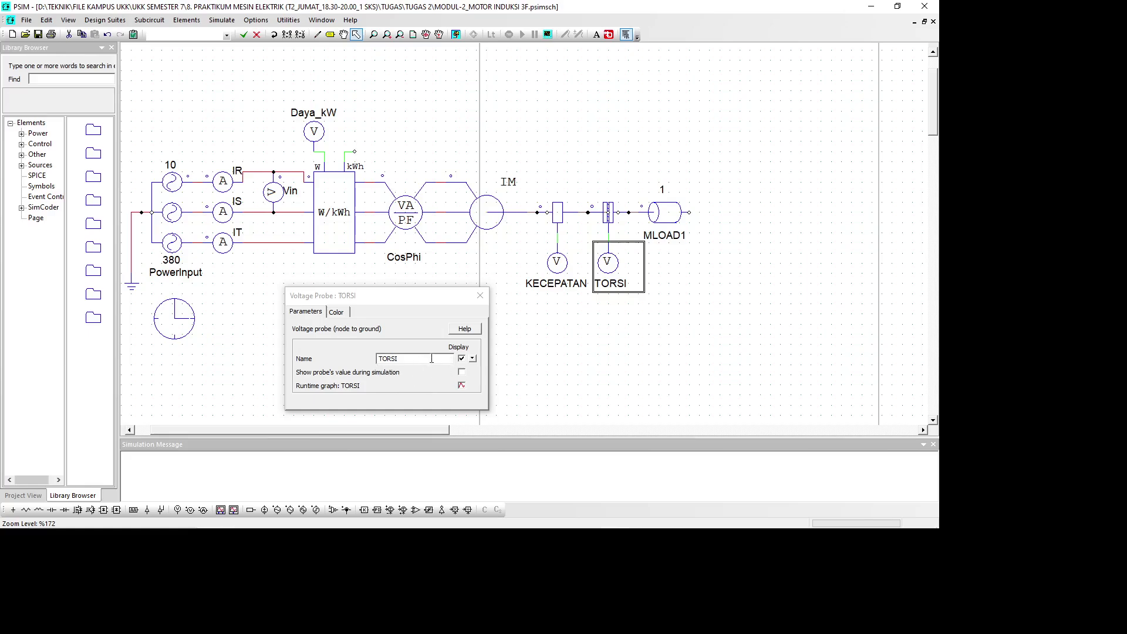
left_click(461, 361)
left_click(462, 360)
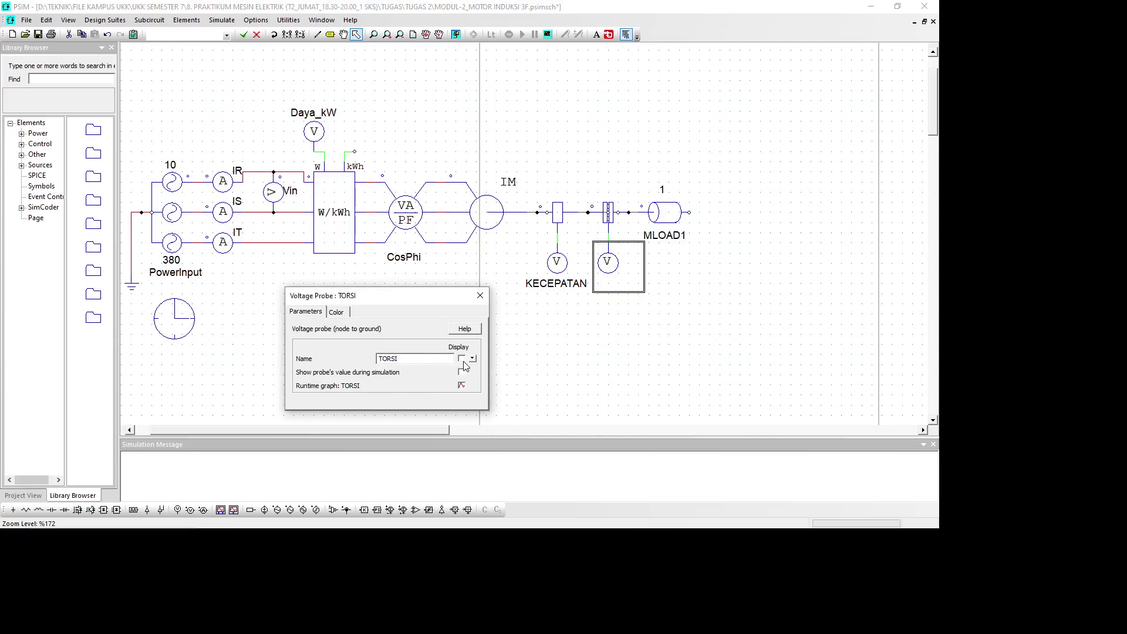
left_click(462, 360)
left_click(480, 296)
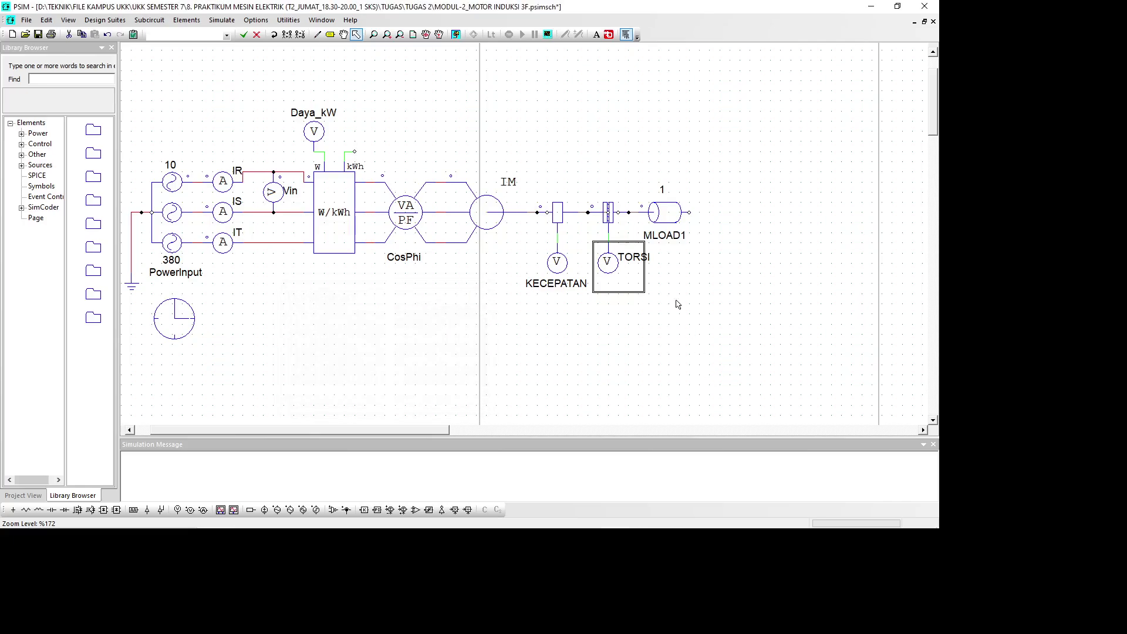
Inspect the parameters of the mechanical load MLOAD1, including its constant torque Tc and its display setting
left_click(664, 218)
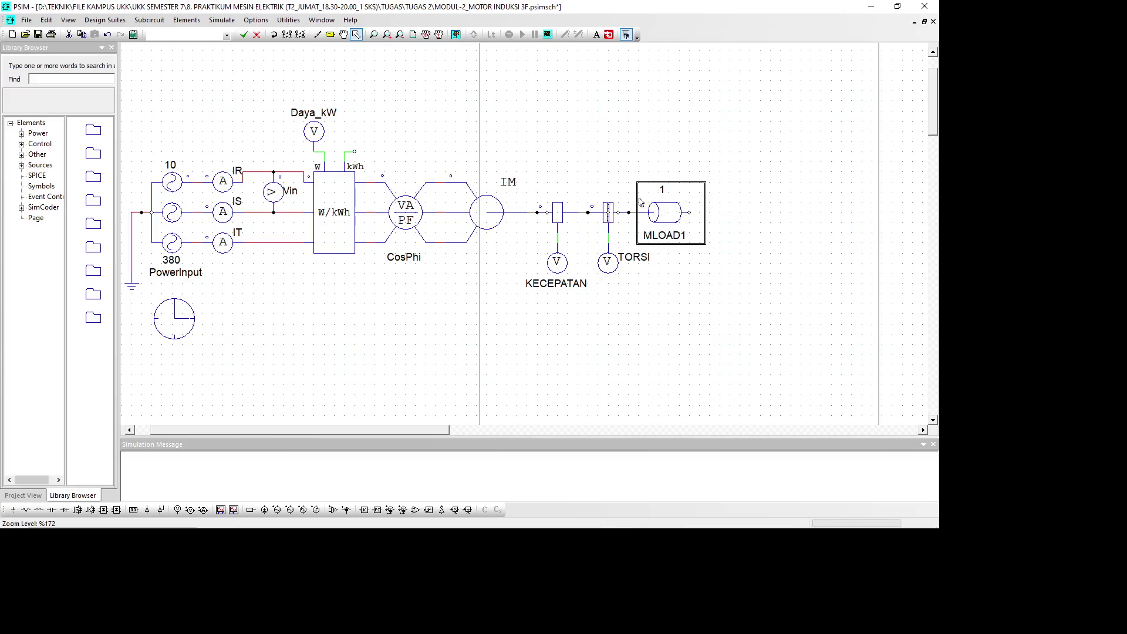
double_click(673, 230)
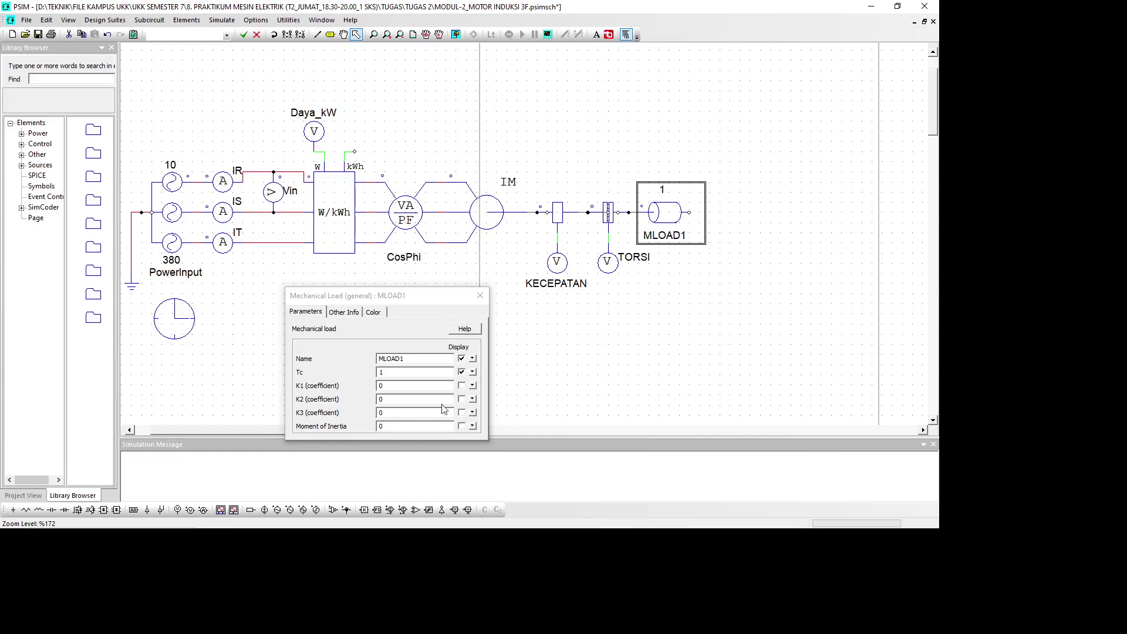
left_click(461, 372)
left_click(480, 295)
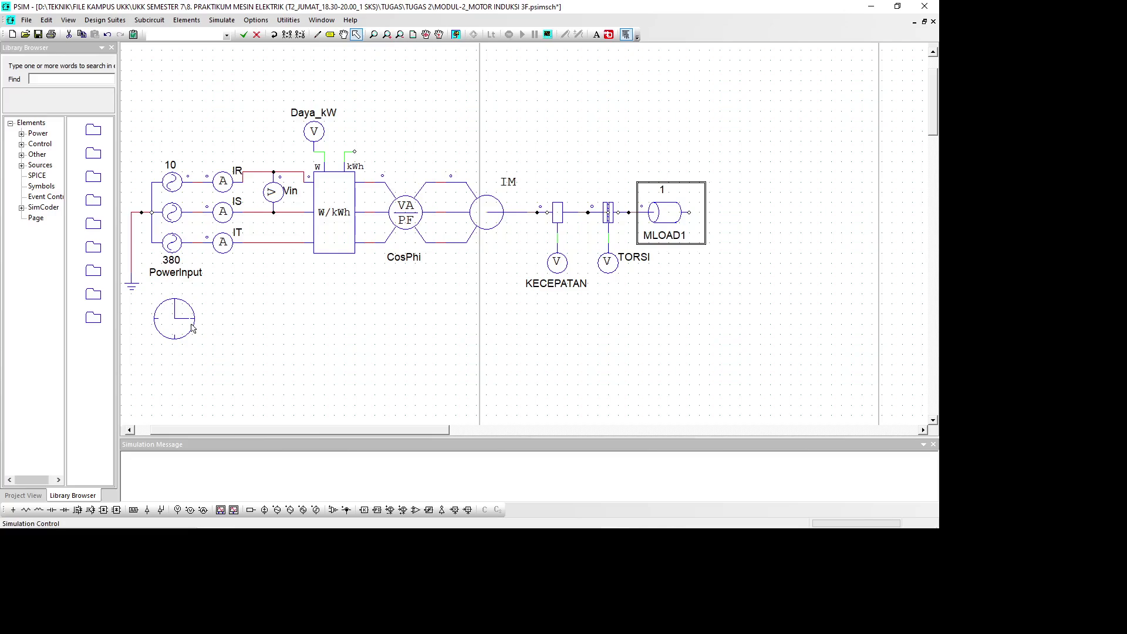
Review the Simulation Control parameters, including the time step and total time
left_click(220, 20)
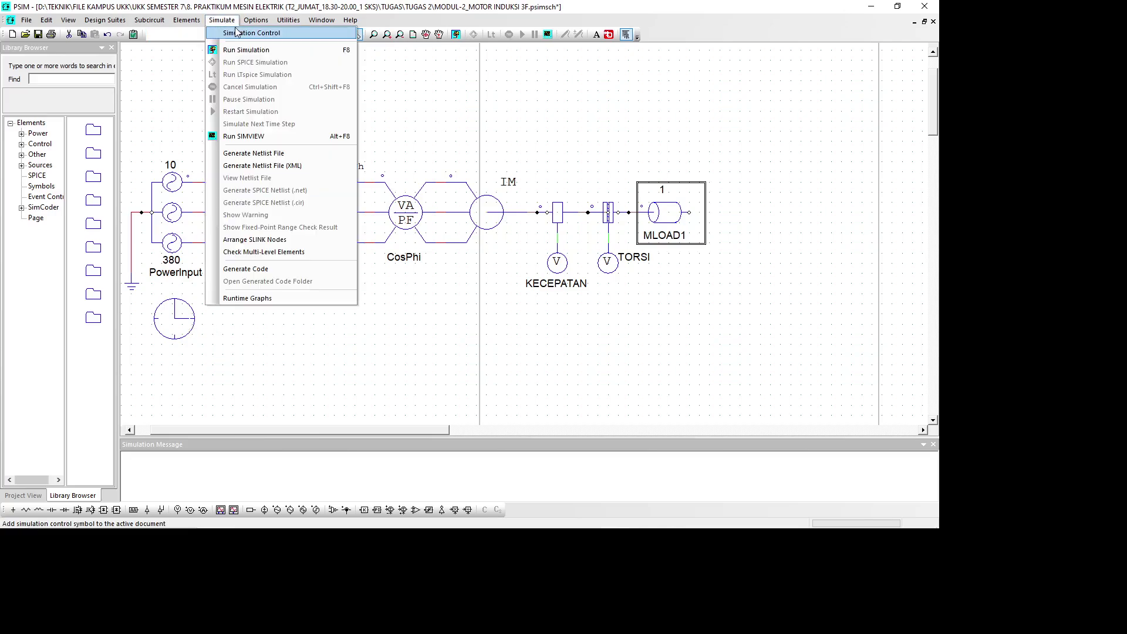
left_click(255, 33)
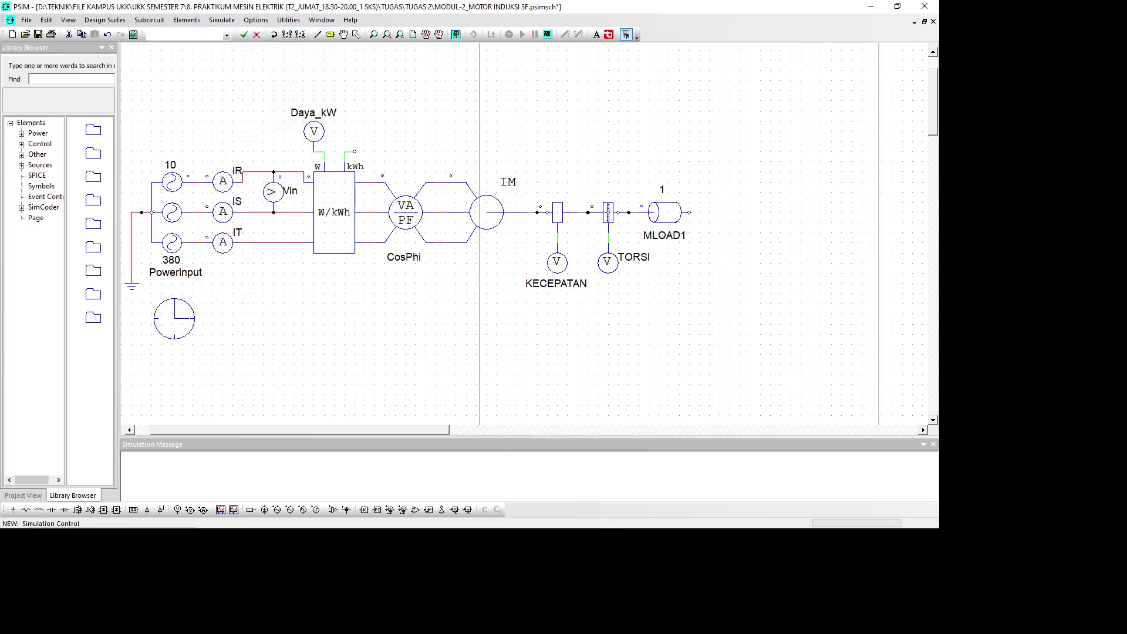
left_click(174, 317)
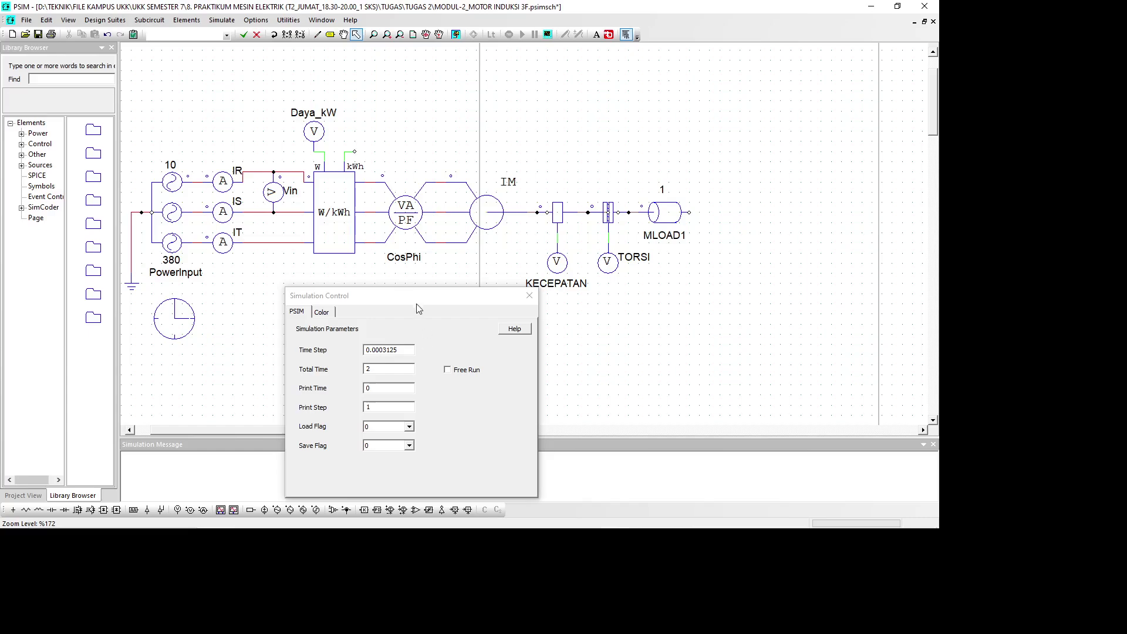
left_click_drag(417, 304, 365, 274)
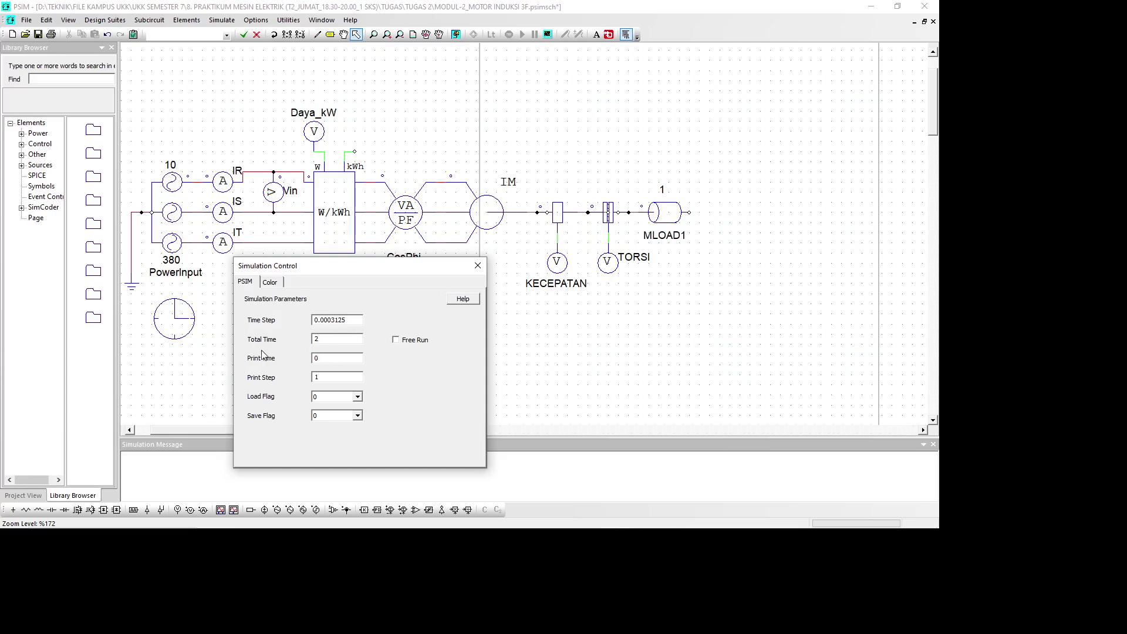
left_click(479, 267)
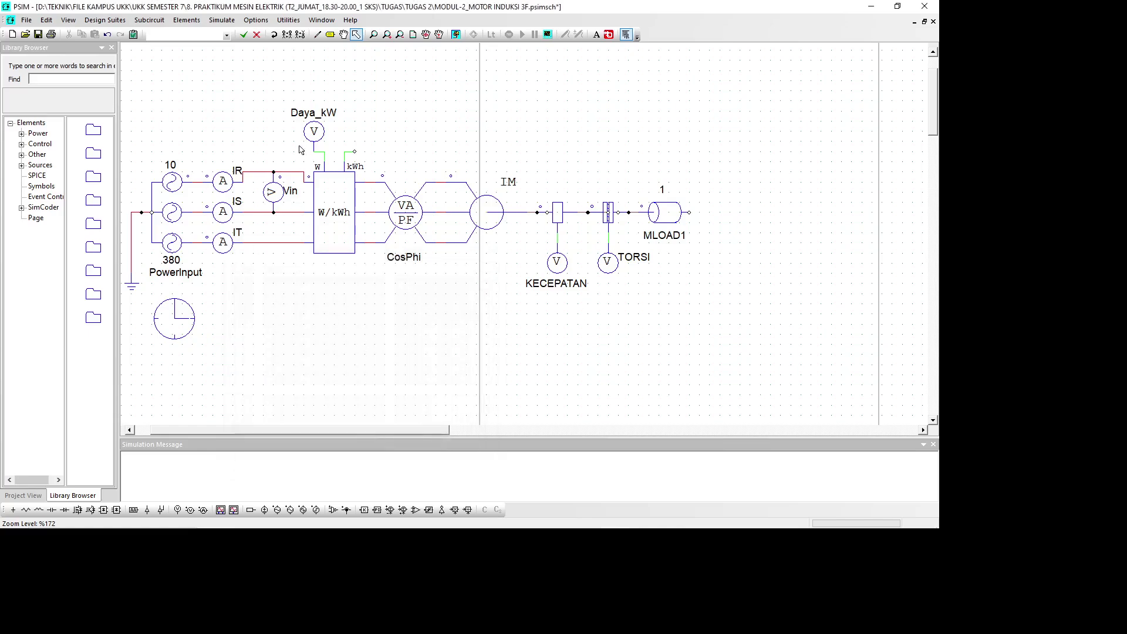
Run the motor circuit simulation and open its results in Simview
left_click(458, 36)
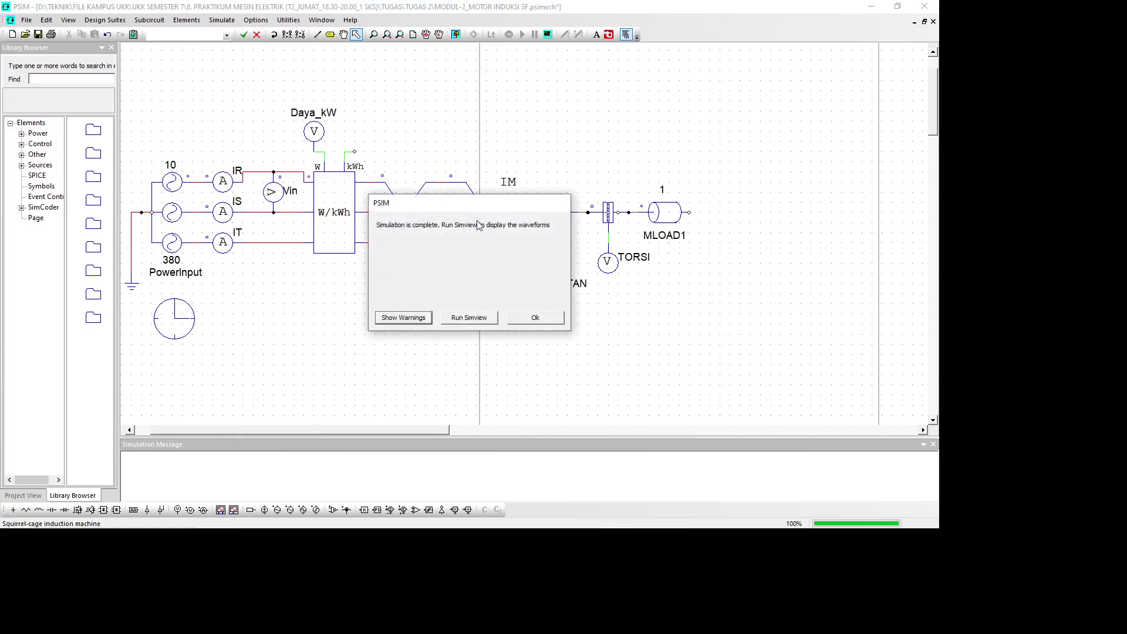
left_click_drag(464, 205, 429, 250)
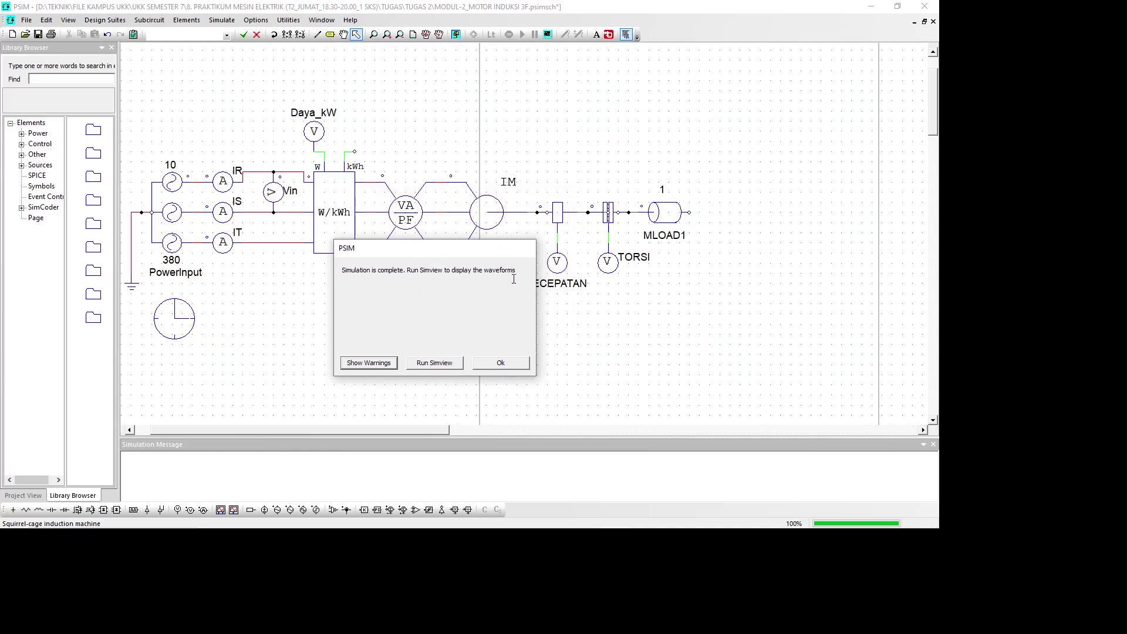
left_click(447, 364)
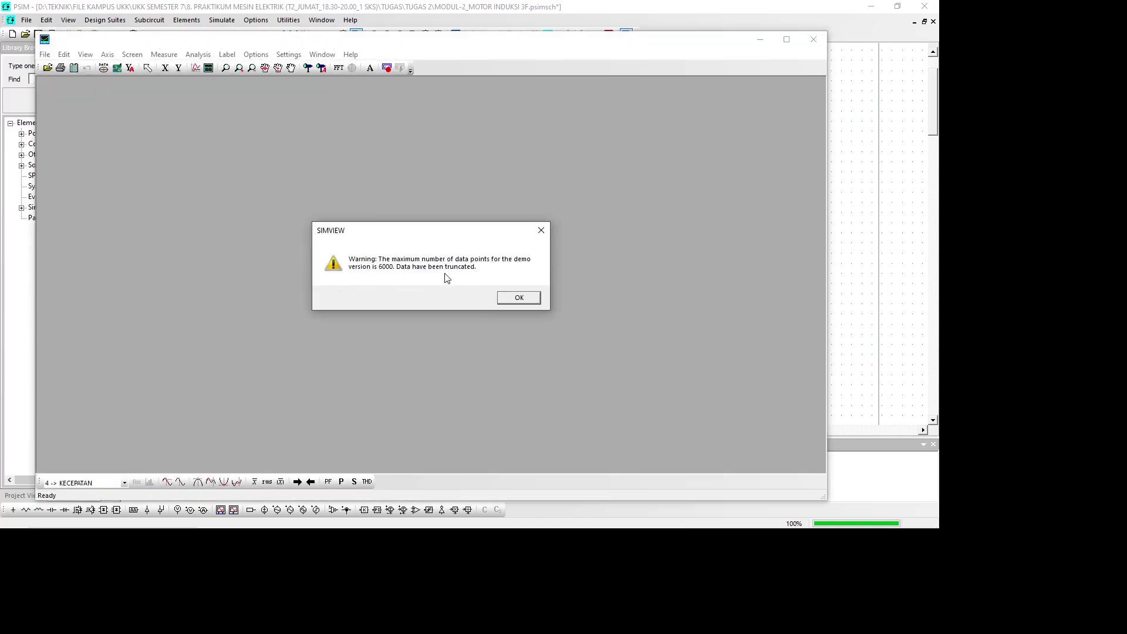
left_click(530, 301)
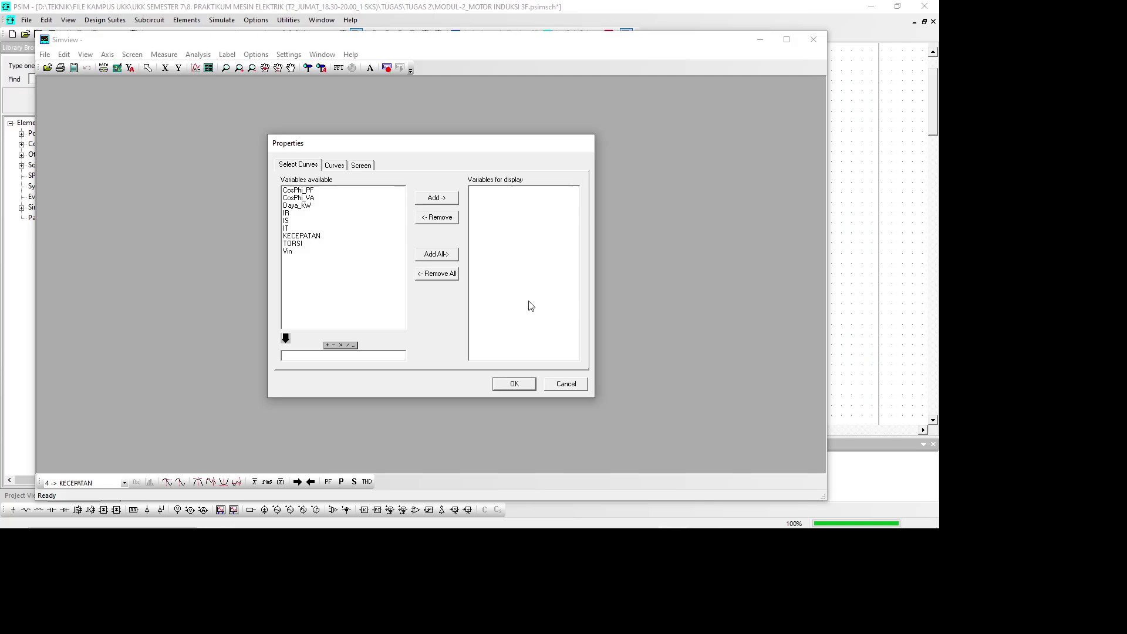
Plot the phase currents IR, IS and IT together in one graph, with the IT curve coloured teal
left_click(286, 214)
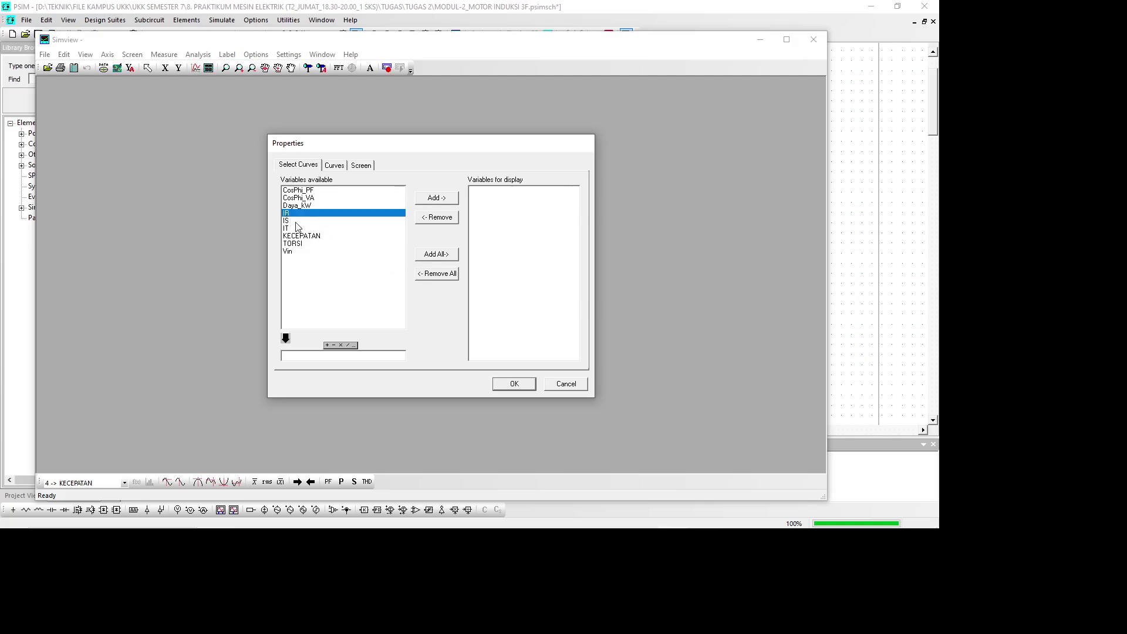
left_click(296, 221, "shift")
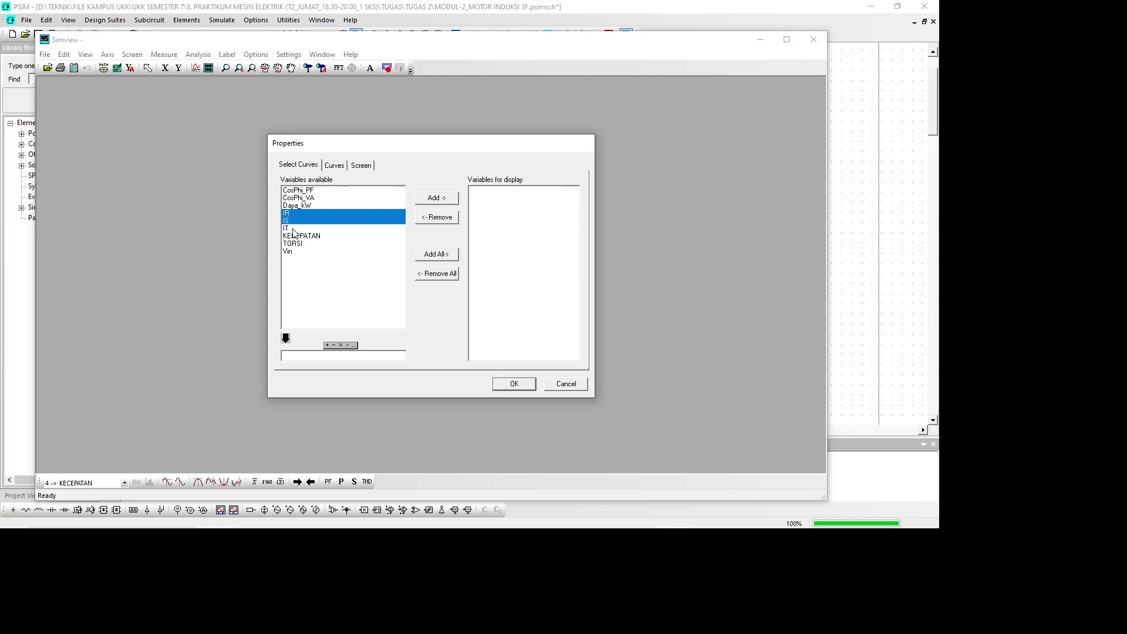
left_click(299, 228, "shift")
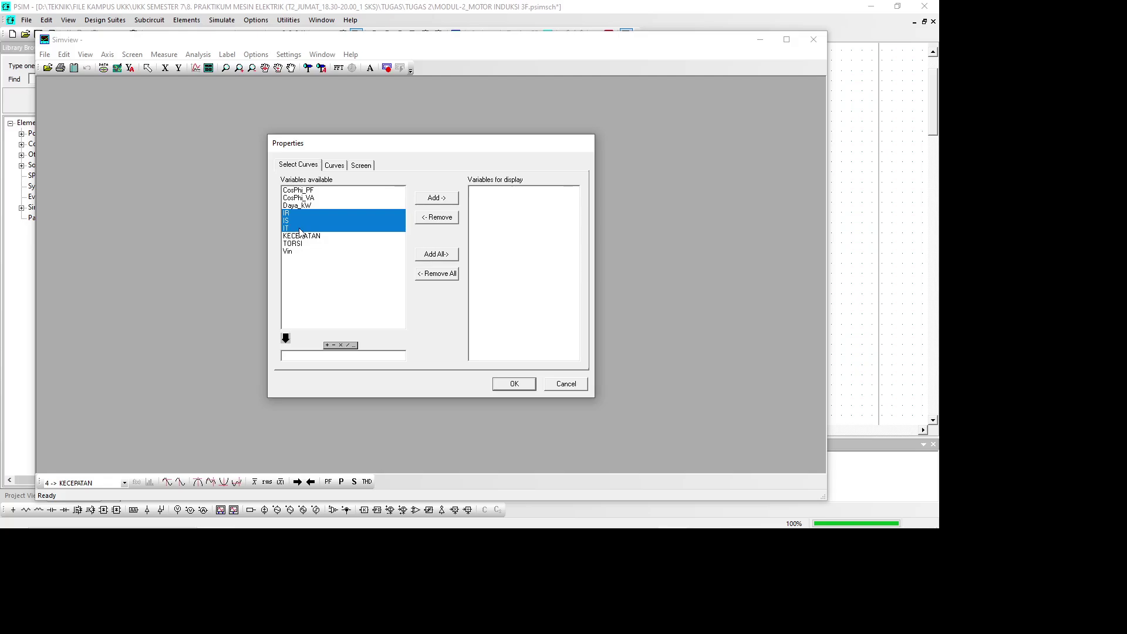
left_click(444, 199)
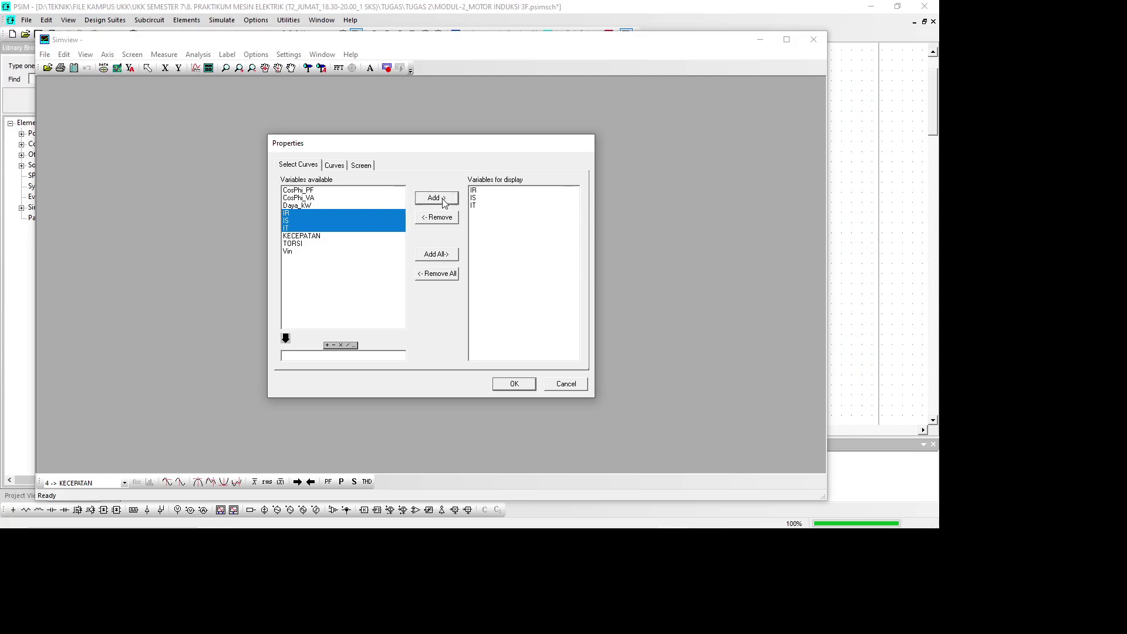
left_click(336, 166)
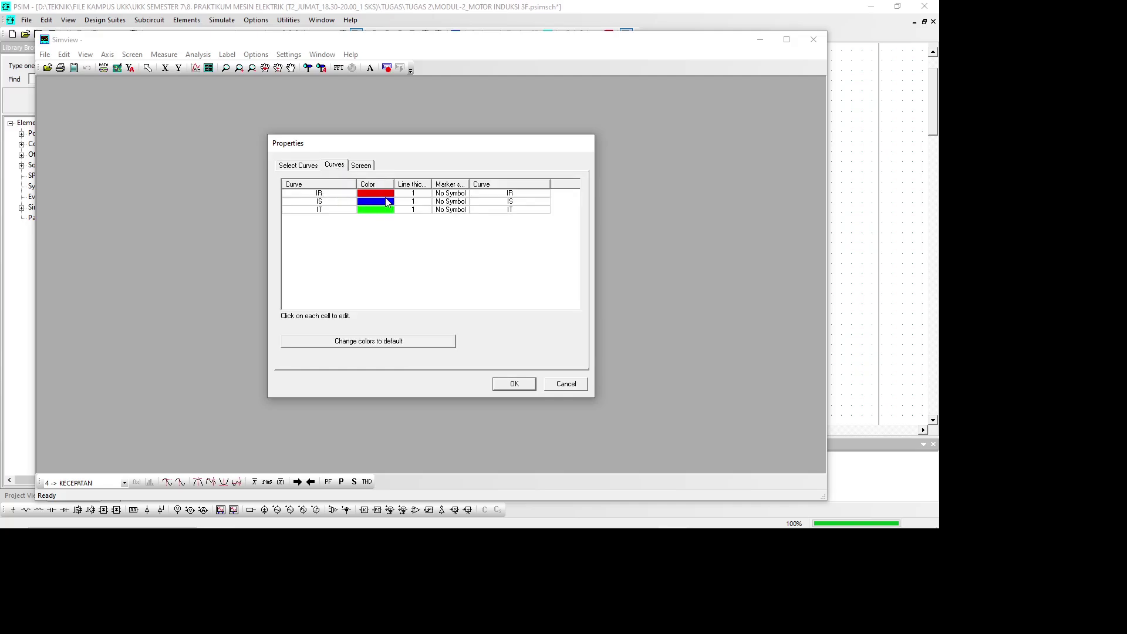
left_click(367, 215)
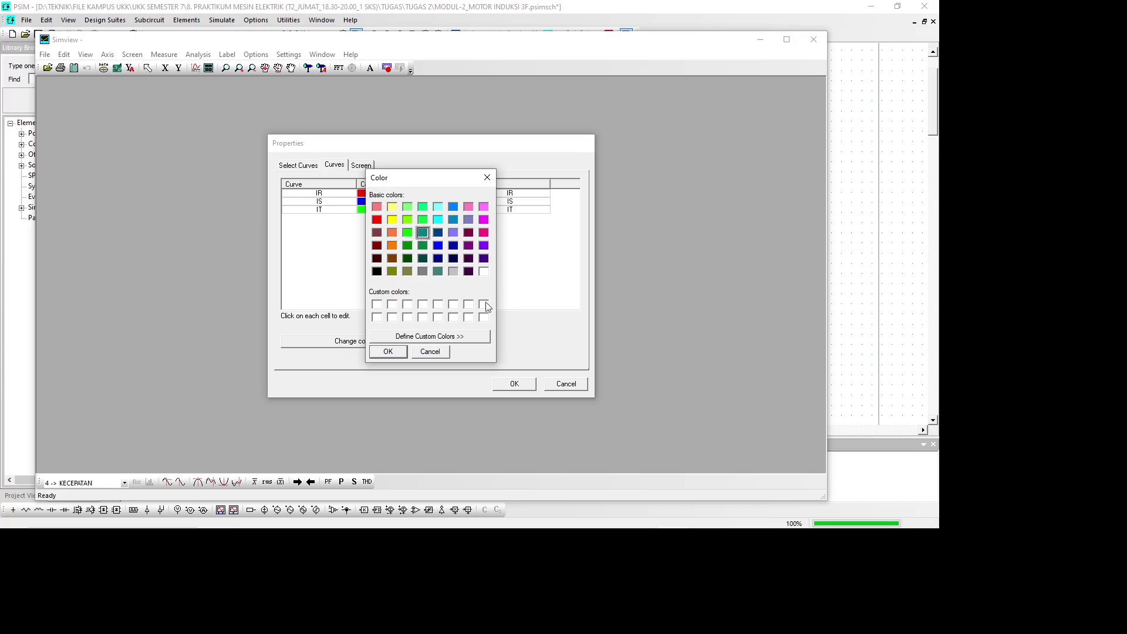
left_click(386, 352)
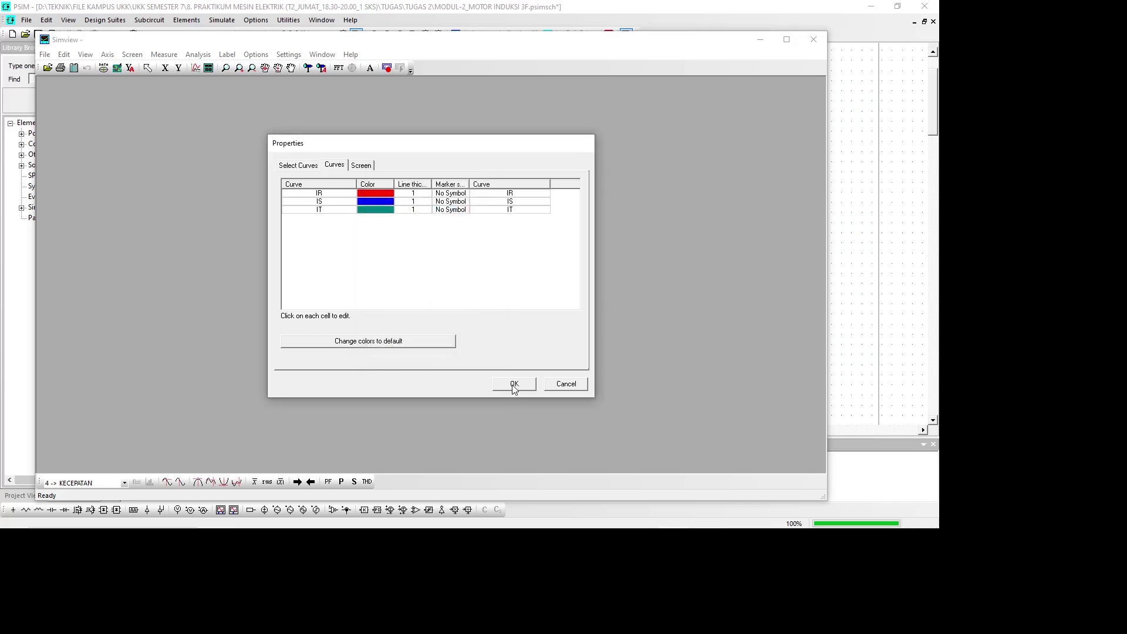
left_click(514, 384)
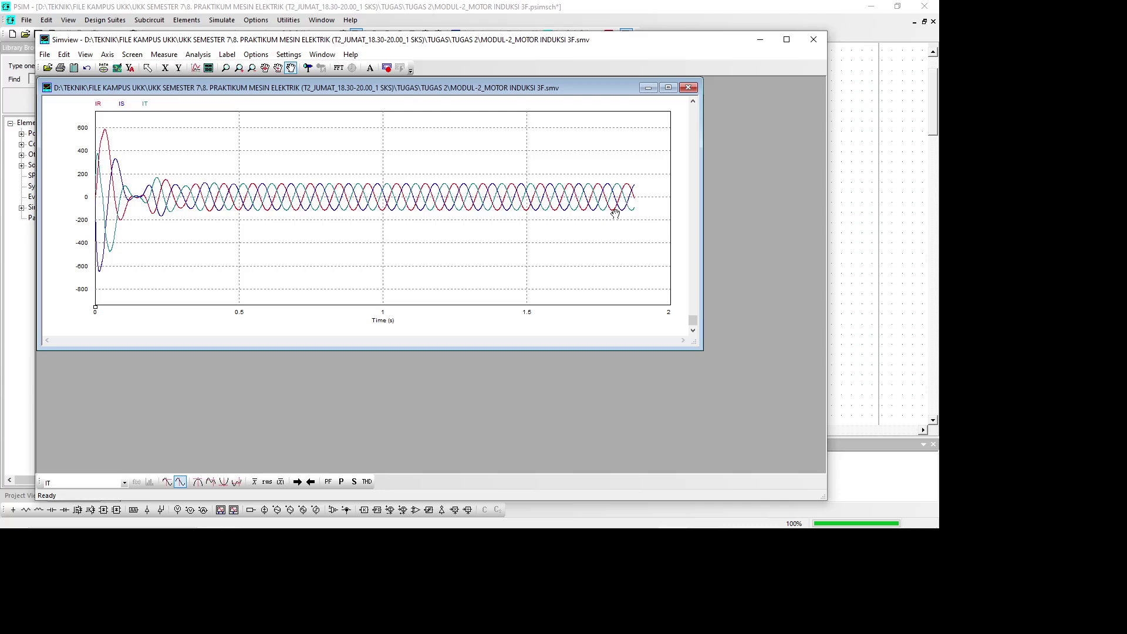
Add a second graph below the phase currents showing CosPhi_PF, with its curve coloured red
left_click(209, 69)
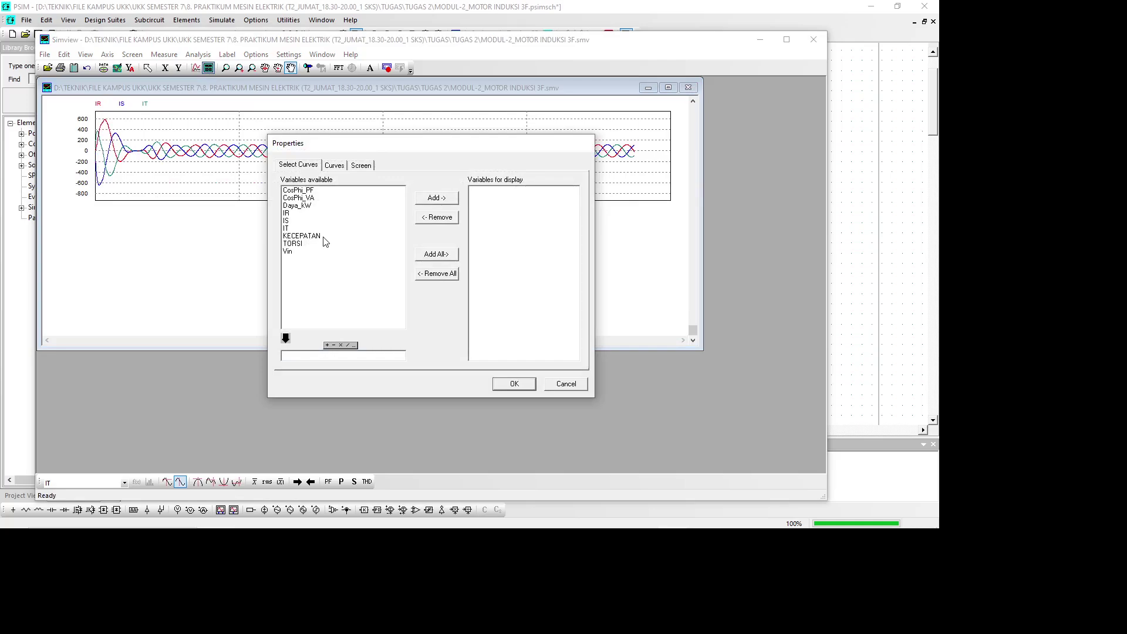
left_click(304, 191)
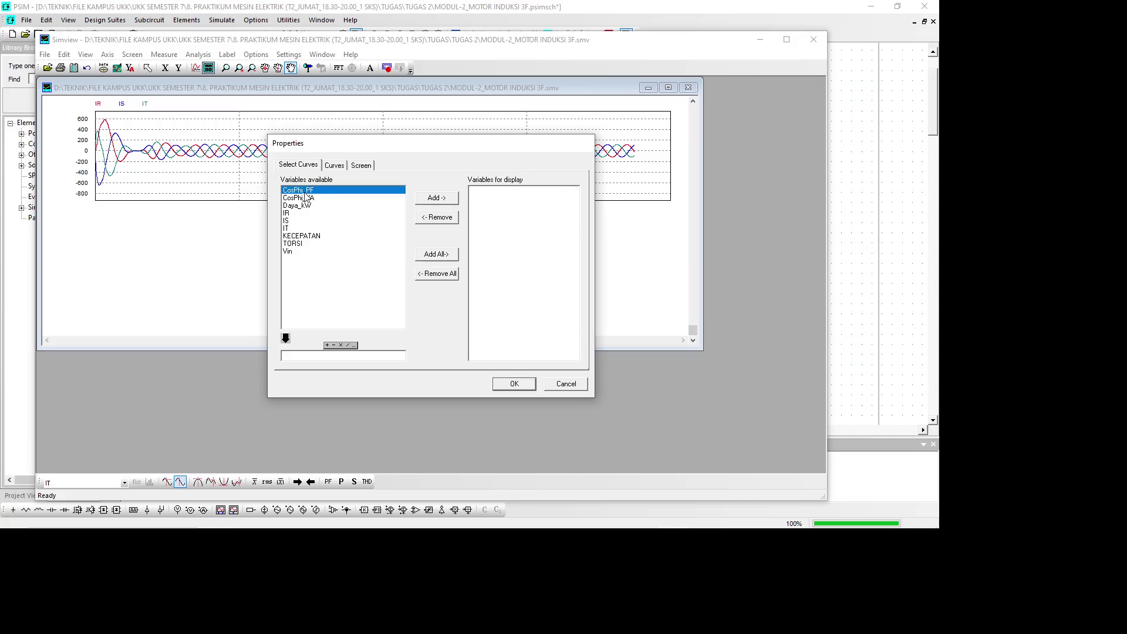
left_click(440, 202)
left_click(334, 165)
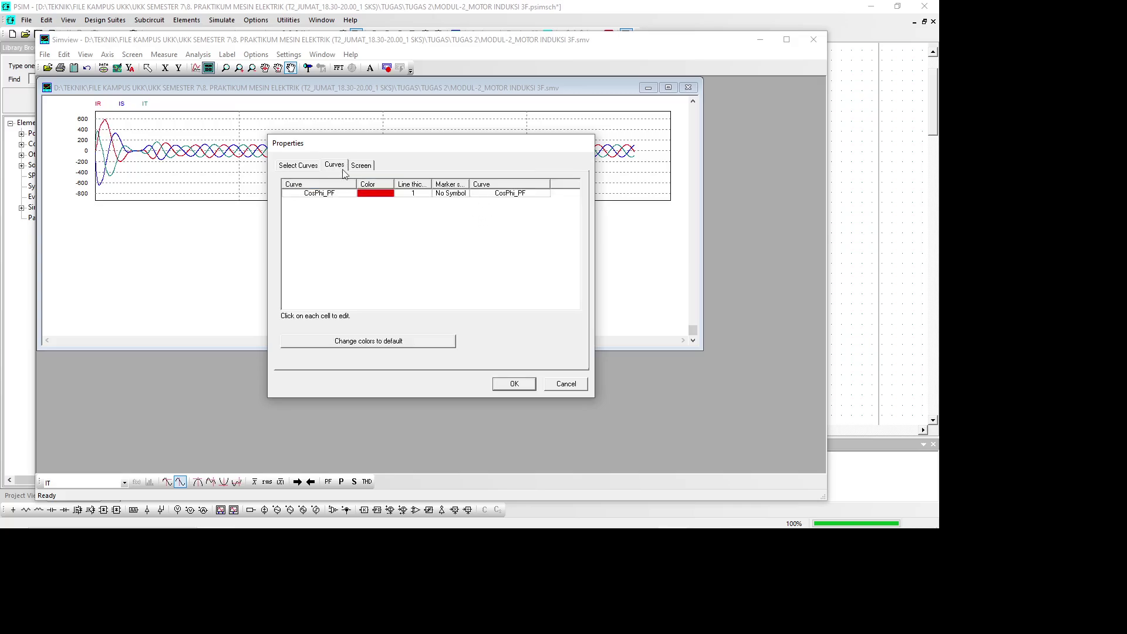
left_click(378, 194)
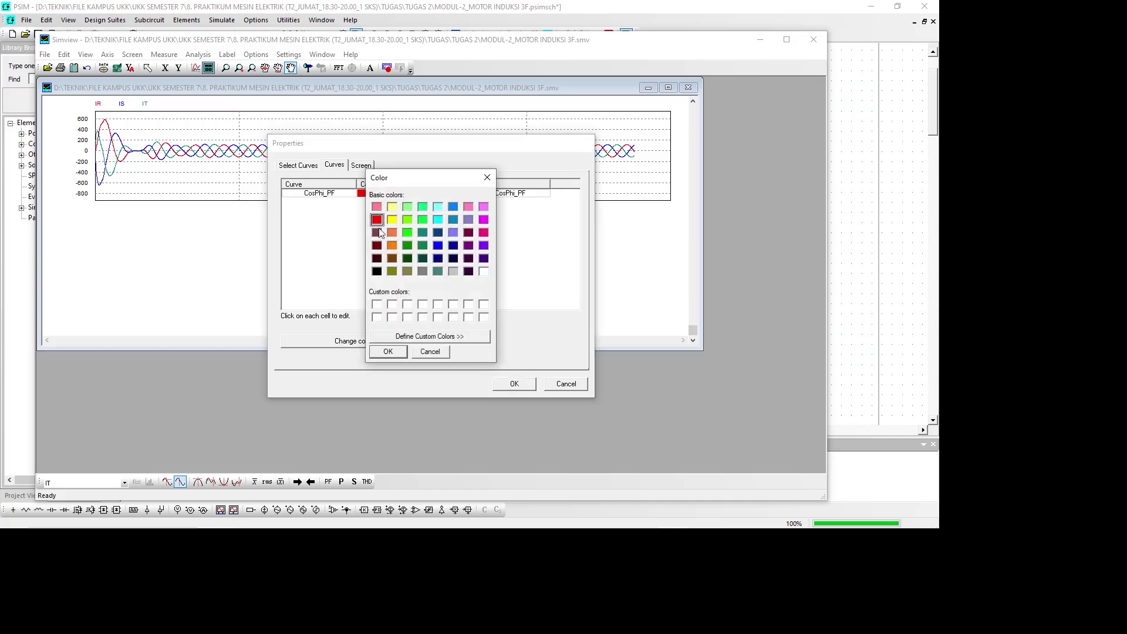
left_click(388, 352)
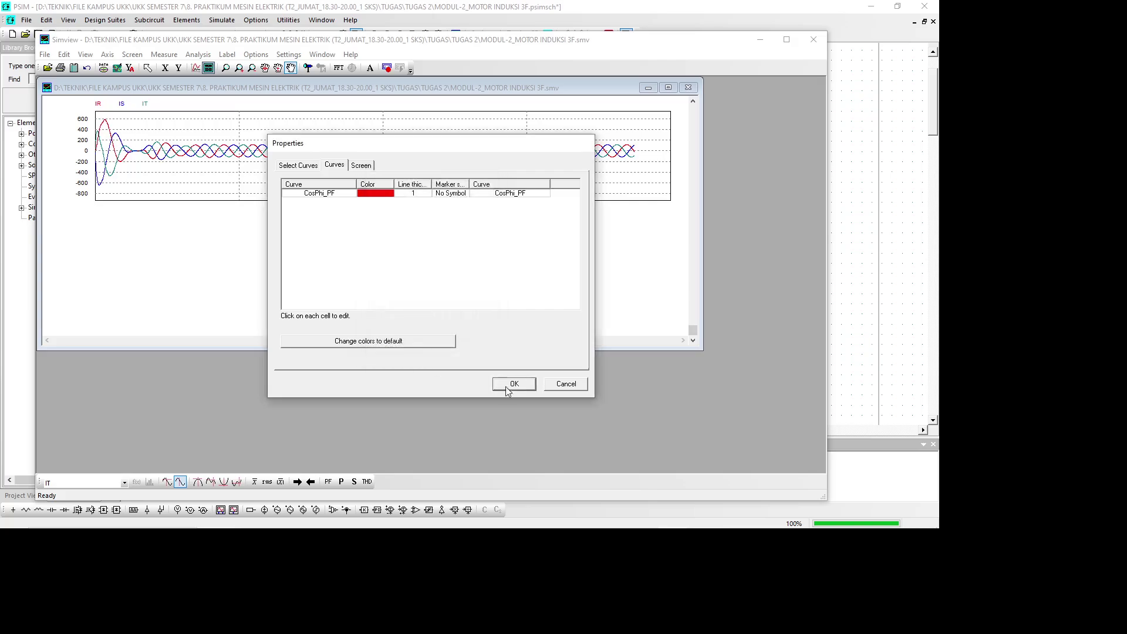
left_click(512, 385)
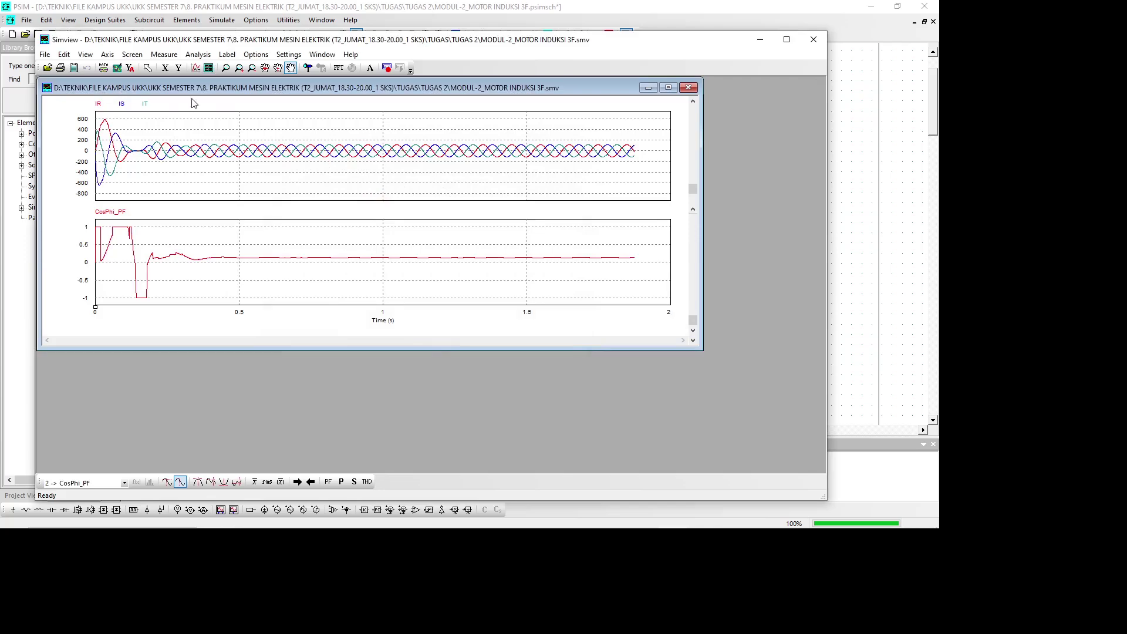
Add a third graph below CosPhi_PF showing Daya_kW, with its curve coloured blue
left_click(208, 69)
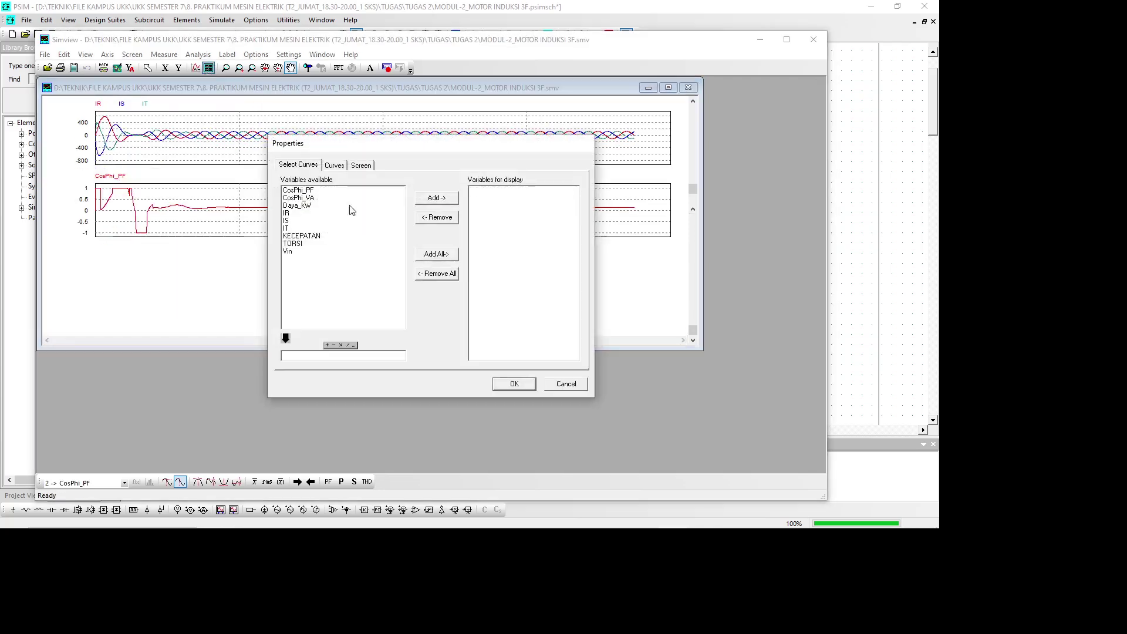
left_click(304, 206)
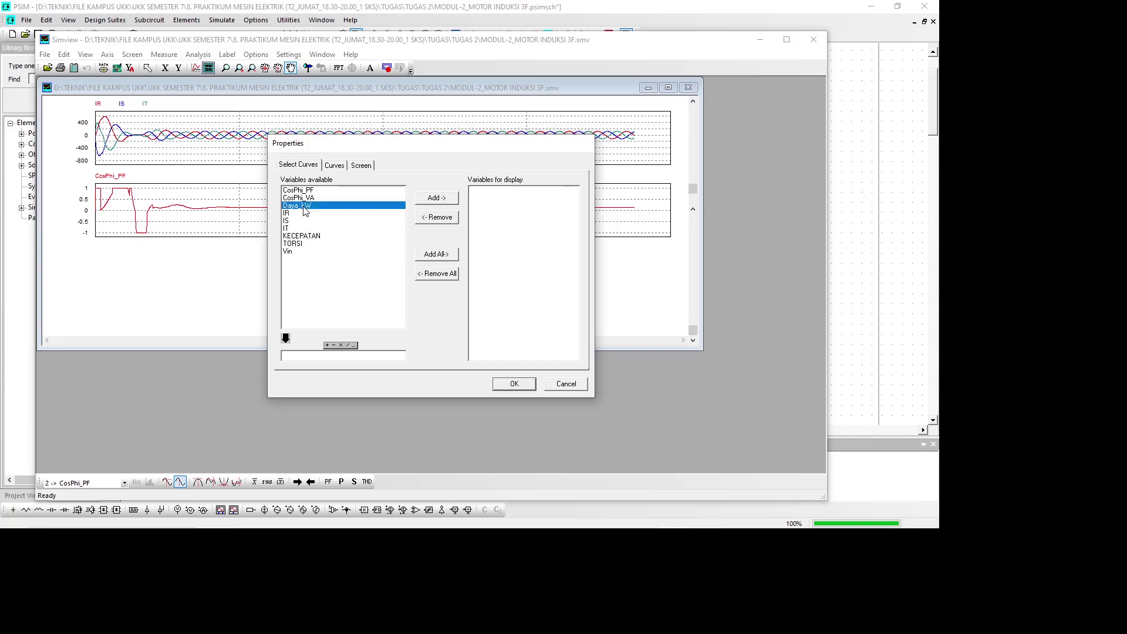
left_click(436, 197)
left_click(336, 166)
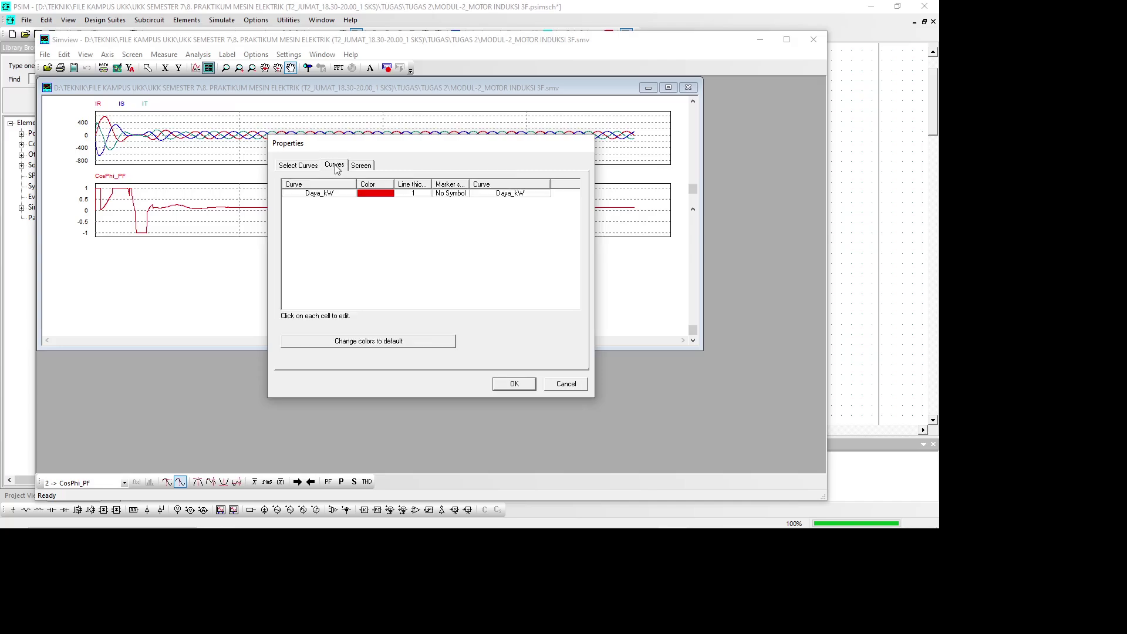
left_click(391, 194)
left_click(438, 245)
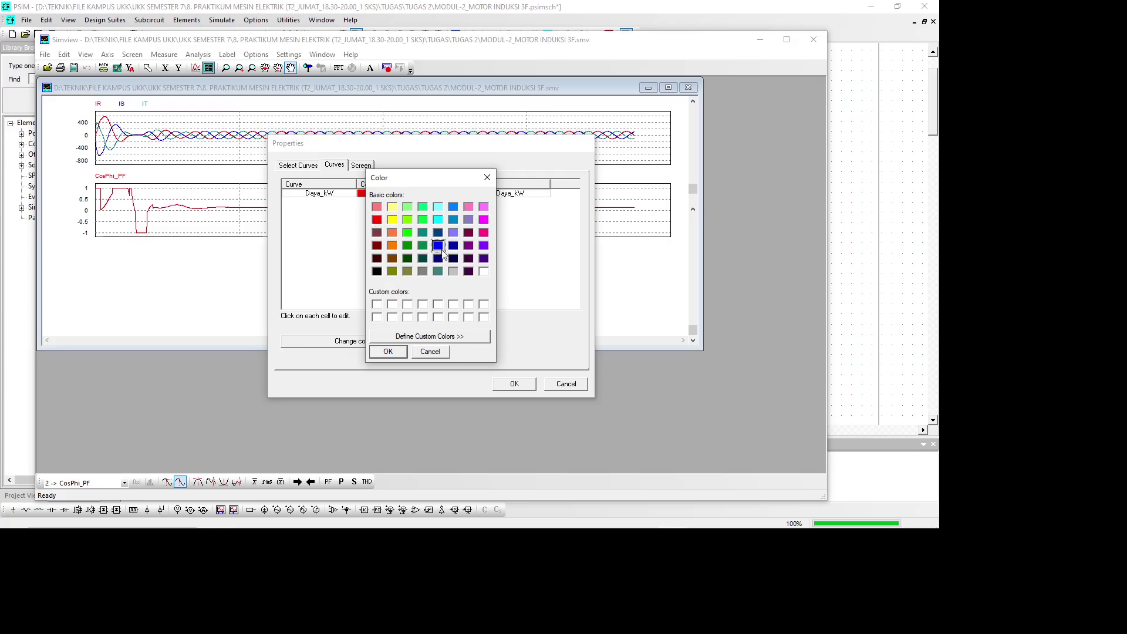
left_click(399, 355)
left_click(512, 383)
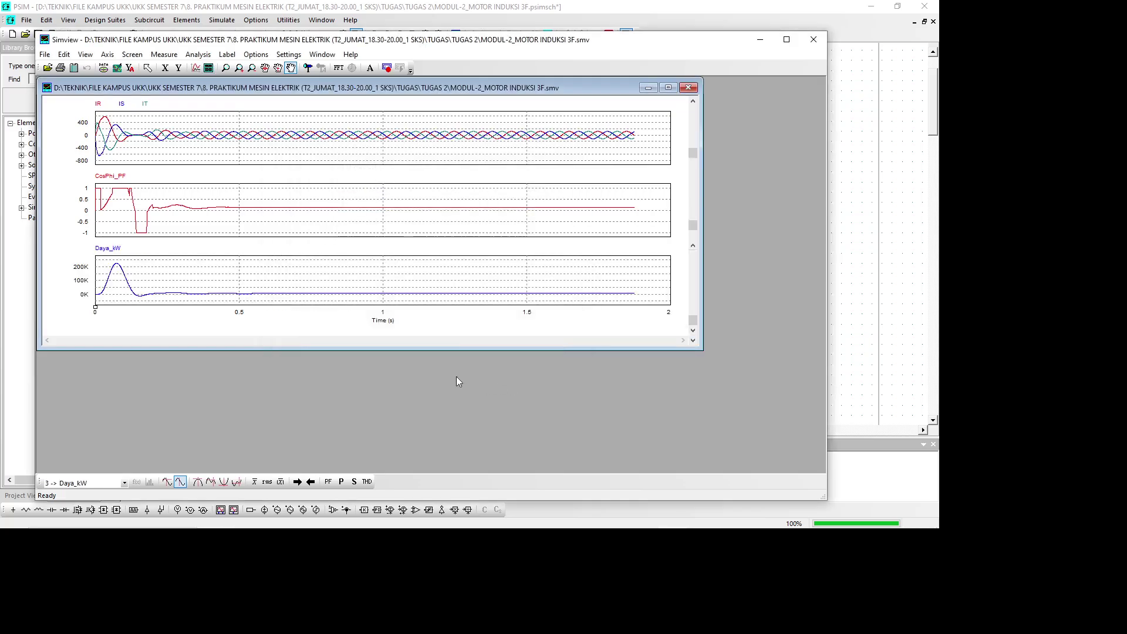
Add a fourth graph below Daya_kW showing KECEPATAN, with its curve coloured purple
left_click(209, 70)
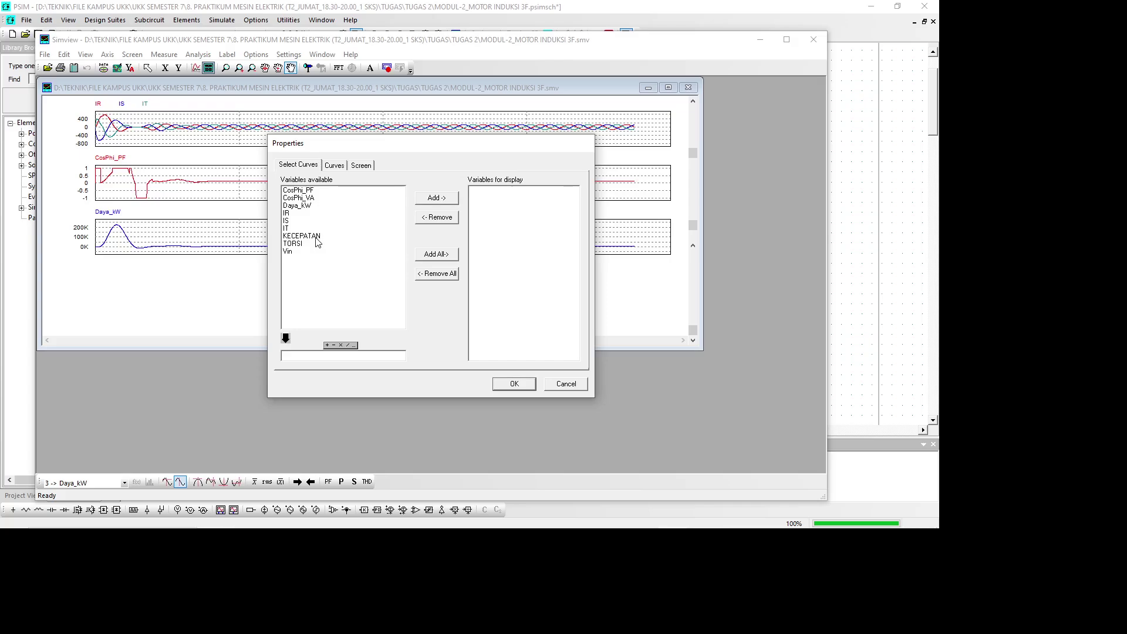
left_click(315, 237)
left_click(445, 198)
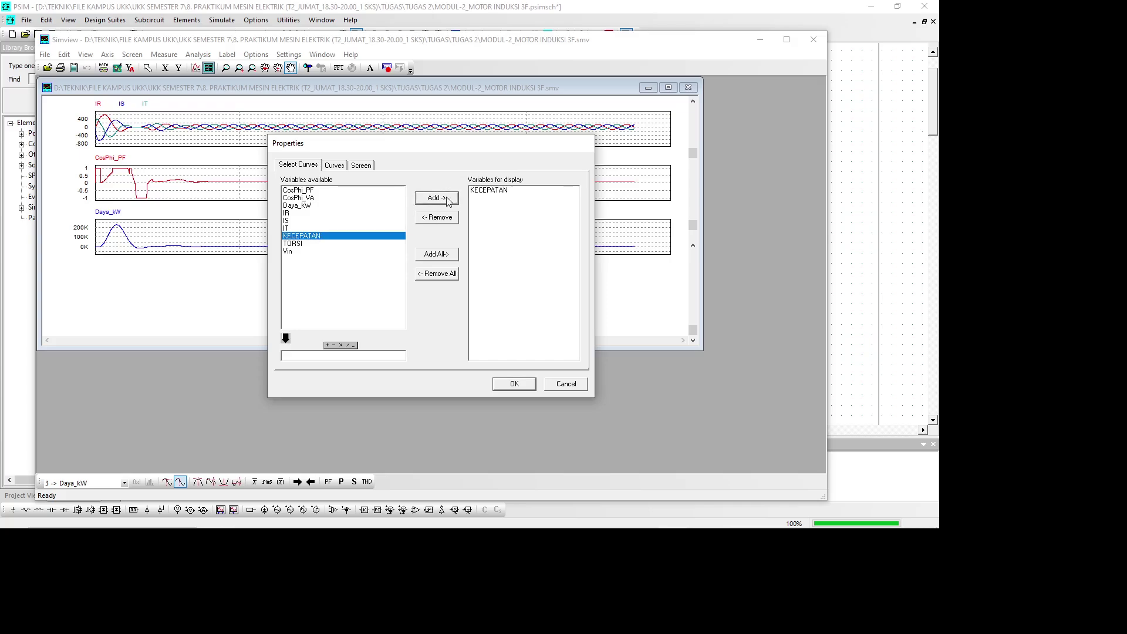
left_click(335, 166)
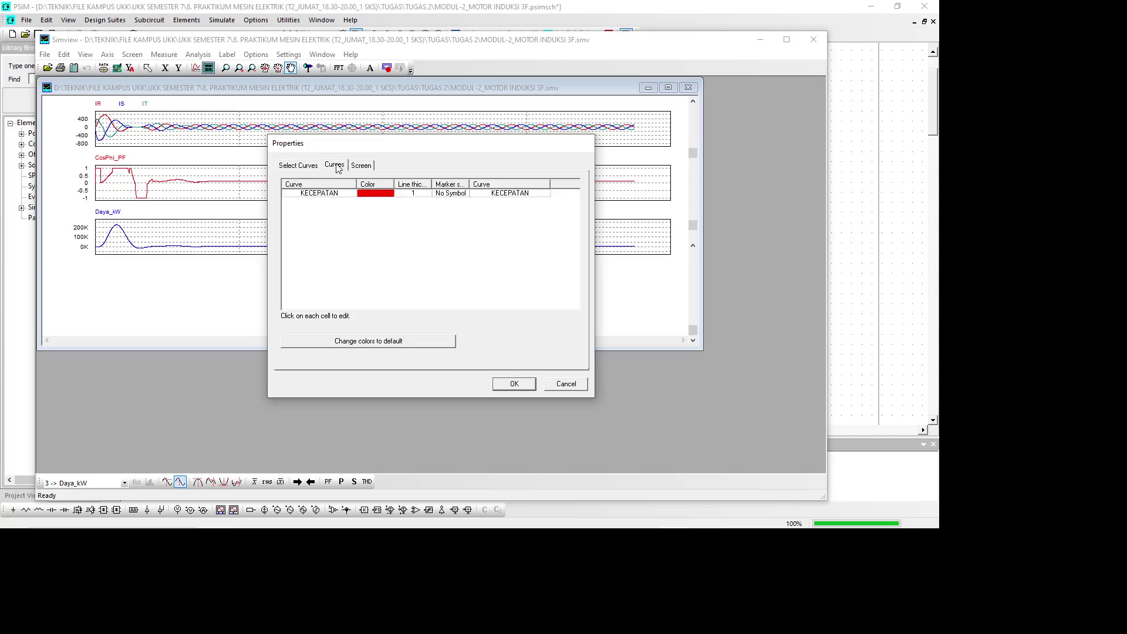
left_click(385, 193)
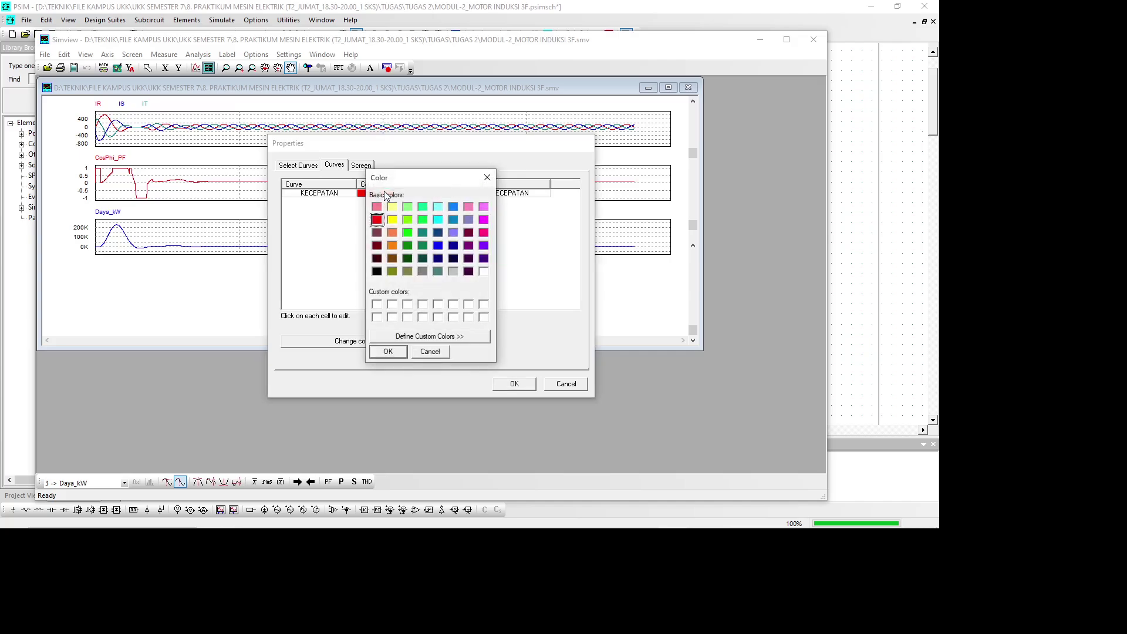
left_click(484, 247)
left_click(389, 352)
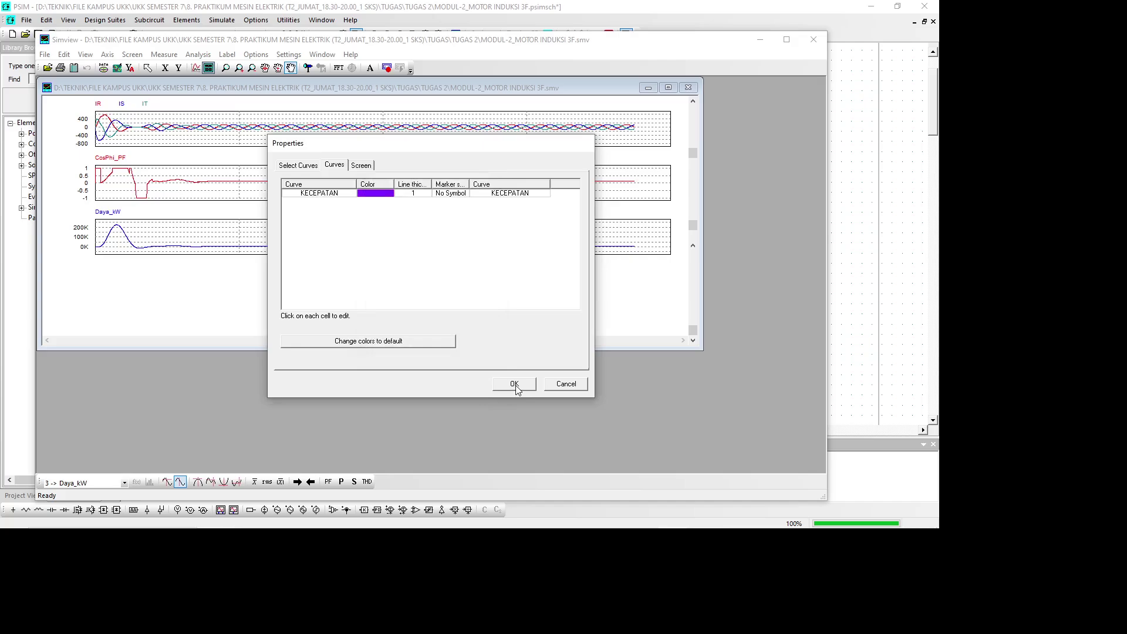
left_click(515, 385)
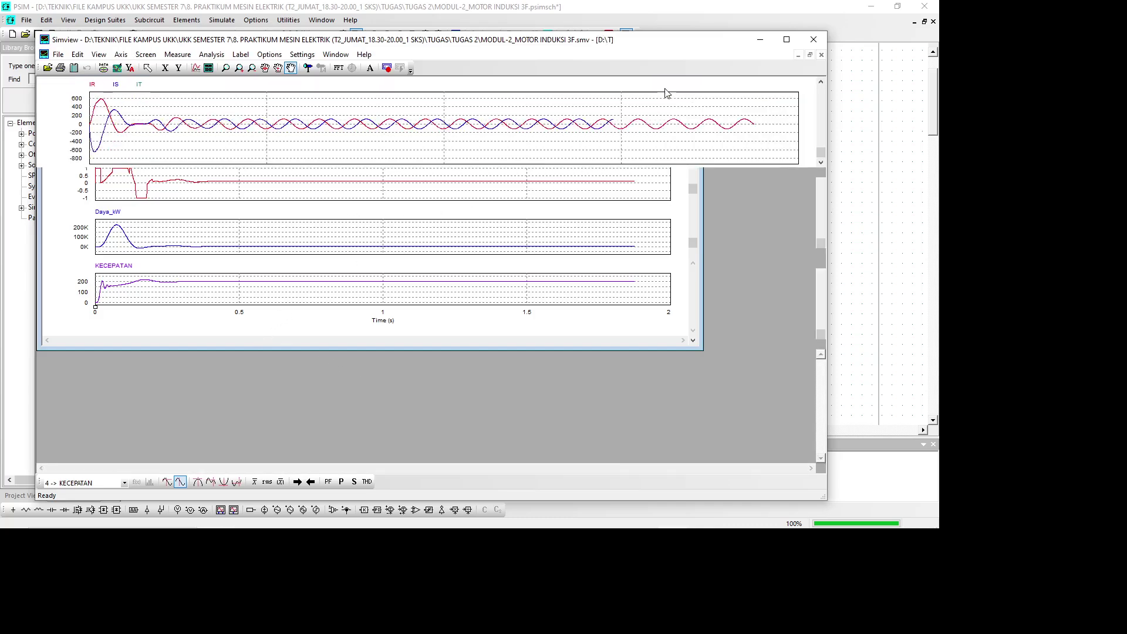
Maximize the graph window and calculate the RMS values of all curves, moving the results window over the middle of the graphs
left_click(668, 87)
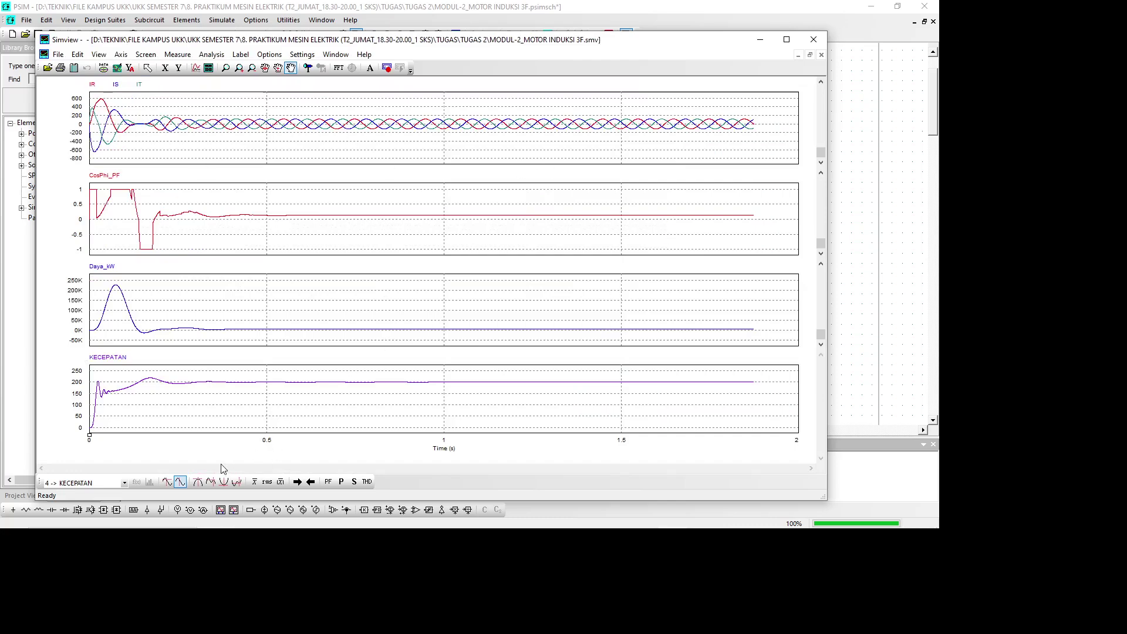
left_click(267, 483)
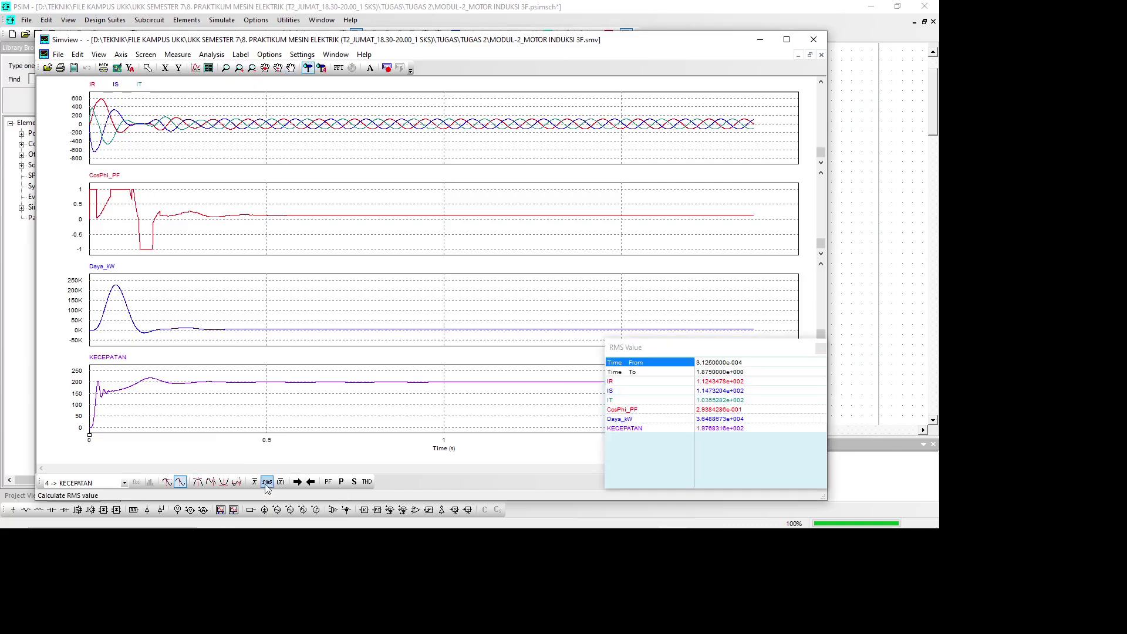
left_click_drag(682, 352, 517, 189)
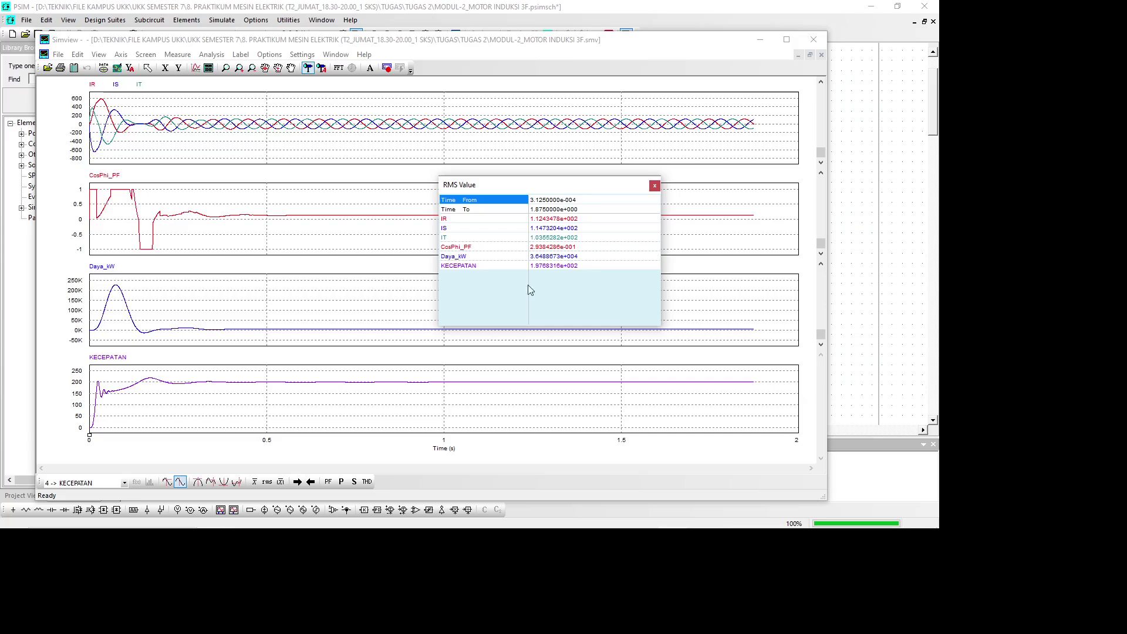
left_click_drag(558, 184, 488, 227)
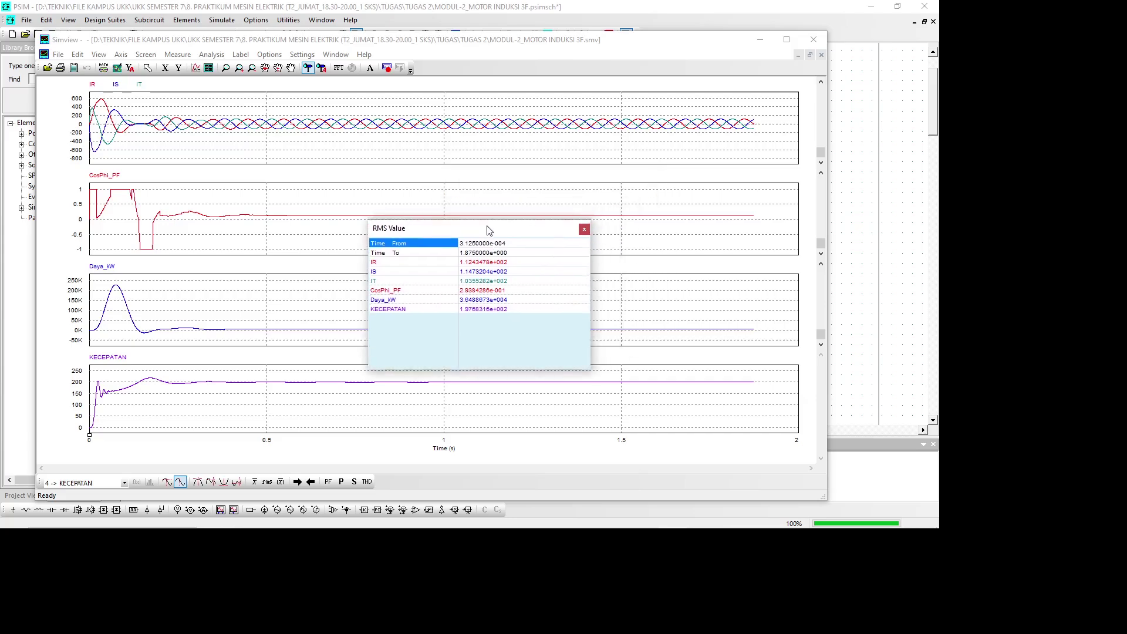
Examine the RMS values of IR, IS, IT, CosPhi_PF, Daya_kW and KECEPATAN one by one in the results window
left_click(386, 263)
left_click(385, 275)
left_click(384, 291)
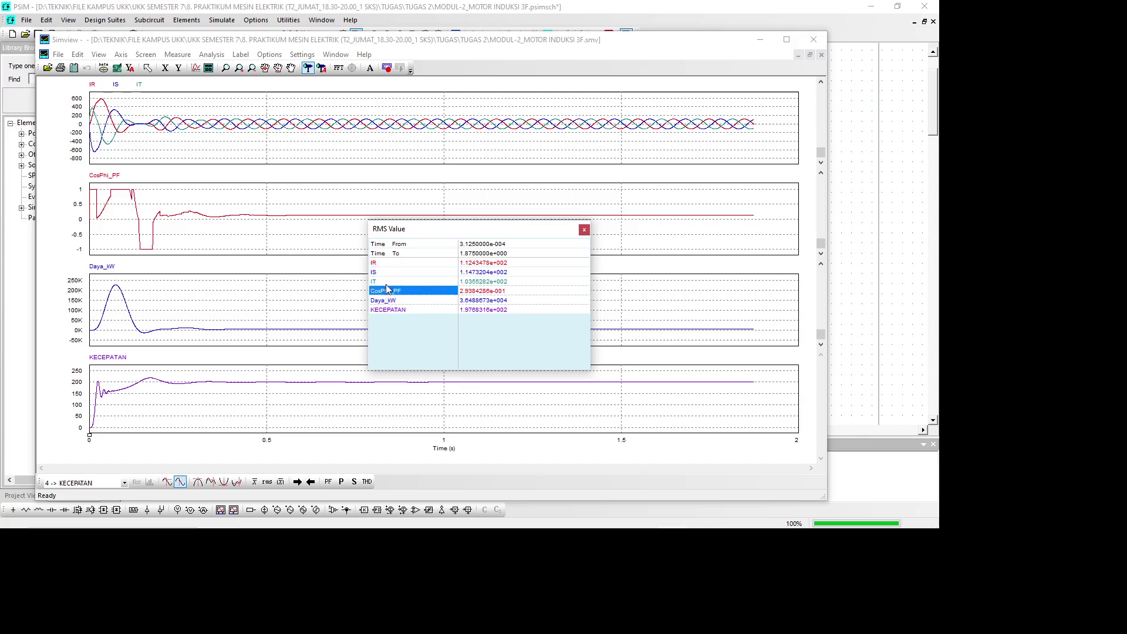
left_click(386, 281)
left_click(391, 291)
left_click(399, 301)
left_click(409, 311)
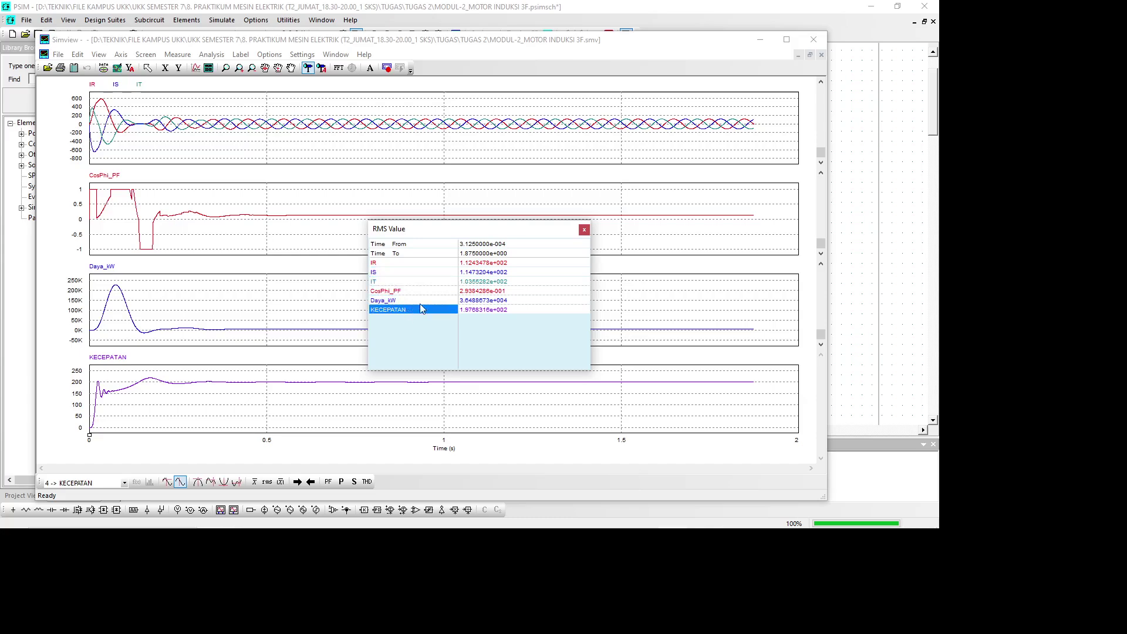
left_click(476, 265)
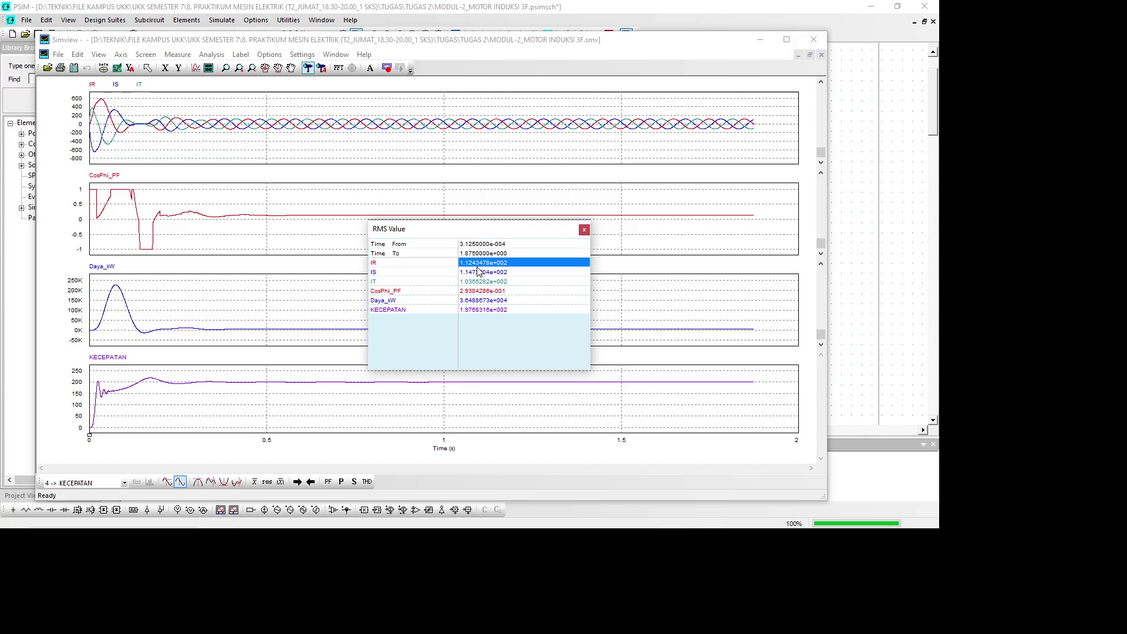
left_click(464, 274)
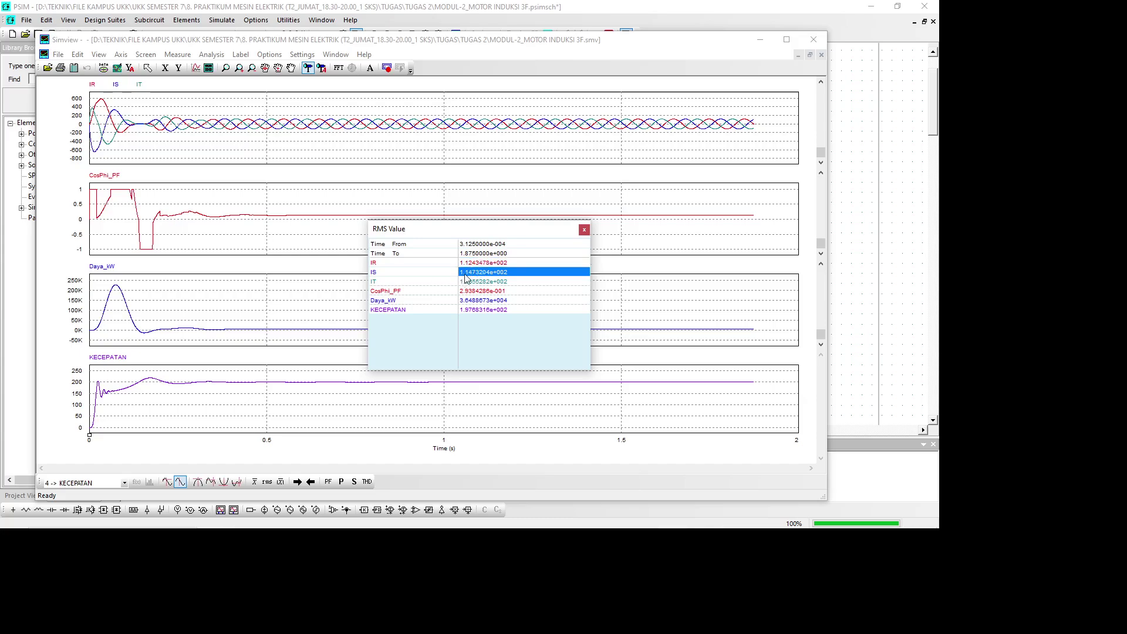
left_click(404, 283)
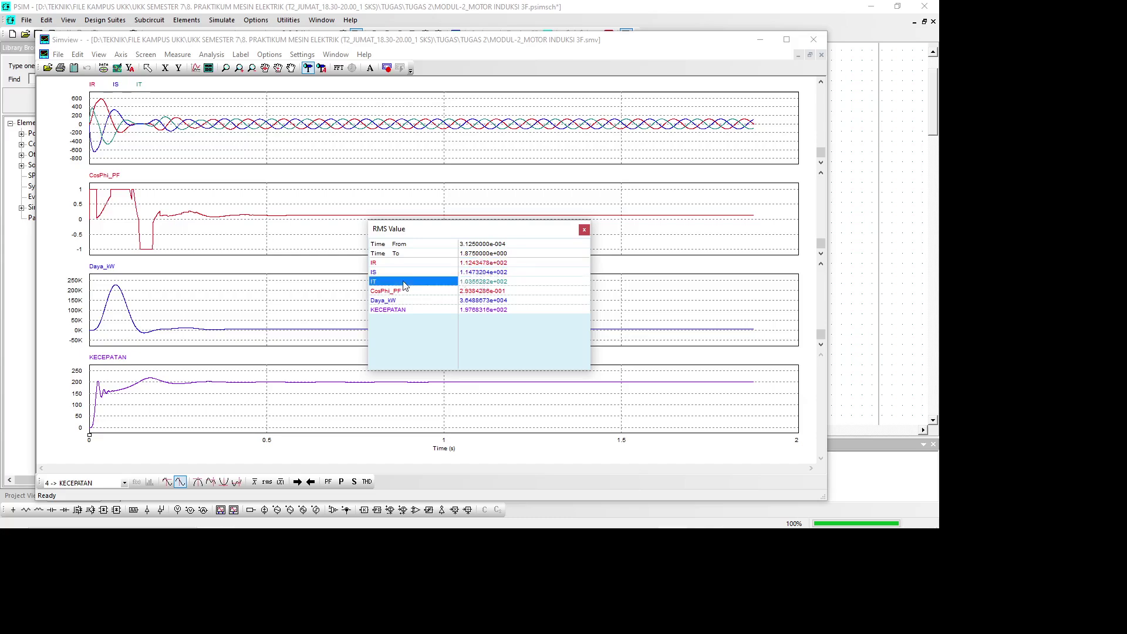
left_click(472, 283)
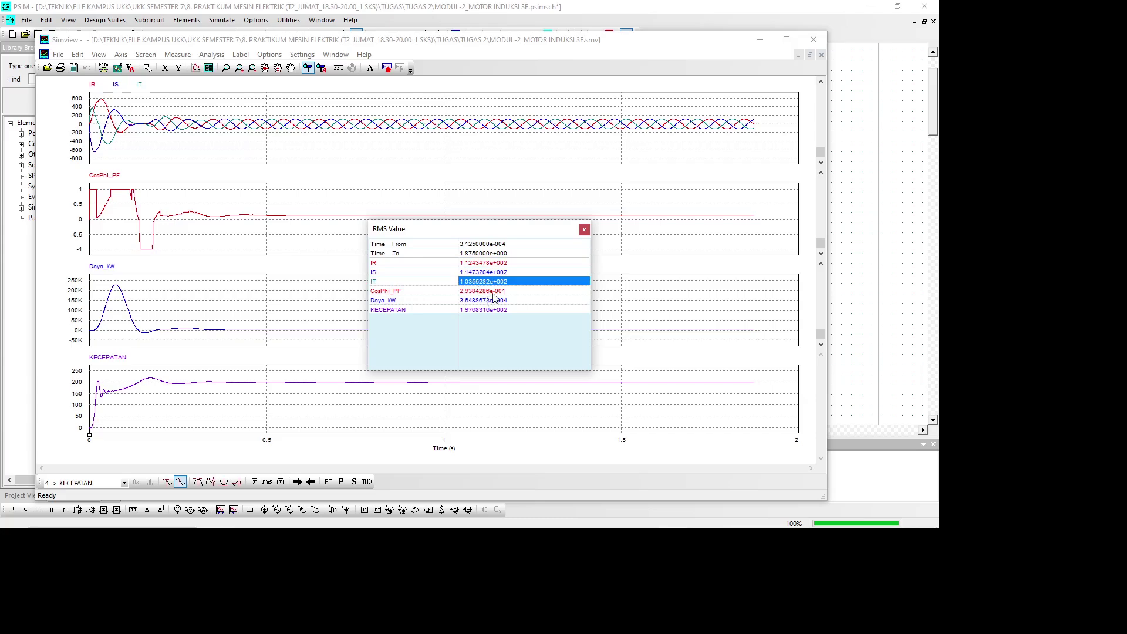
left_click(408, 293)
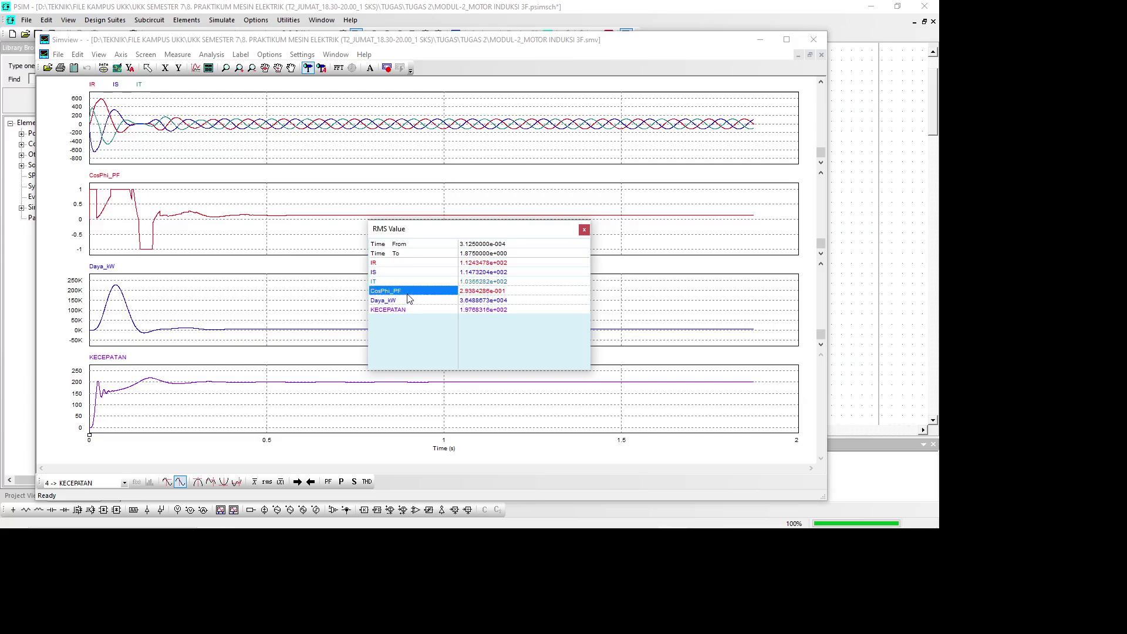
left_click(475, 301)
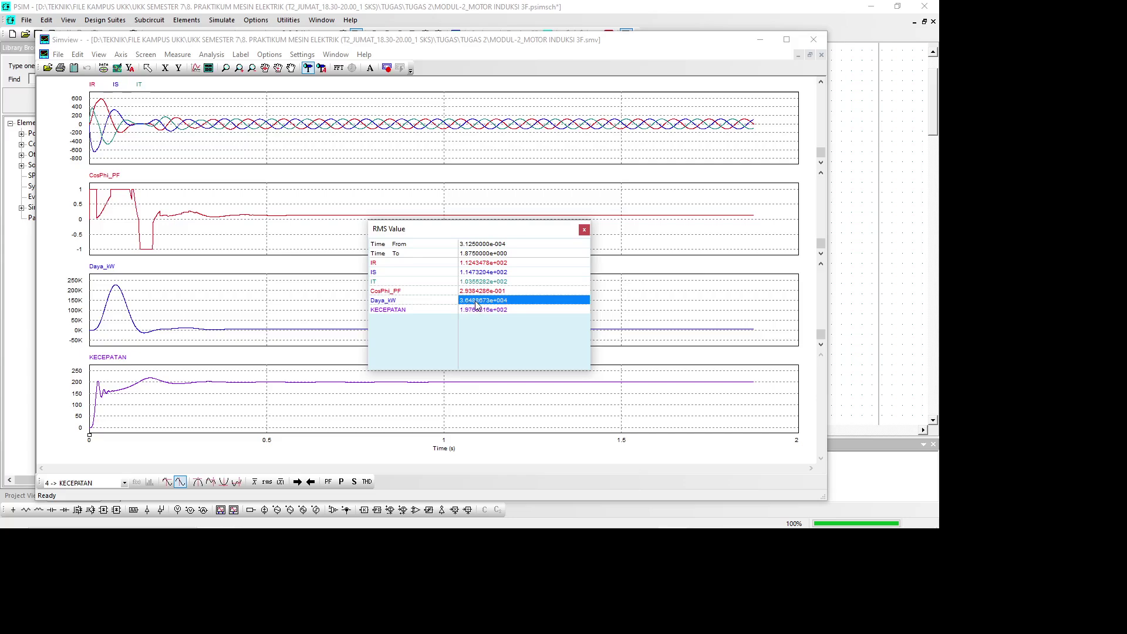
left_click(474, 310)
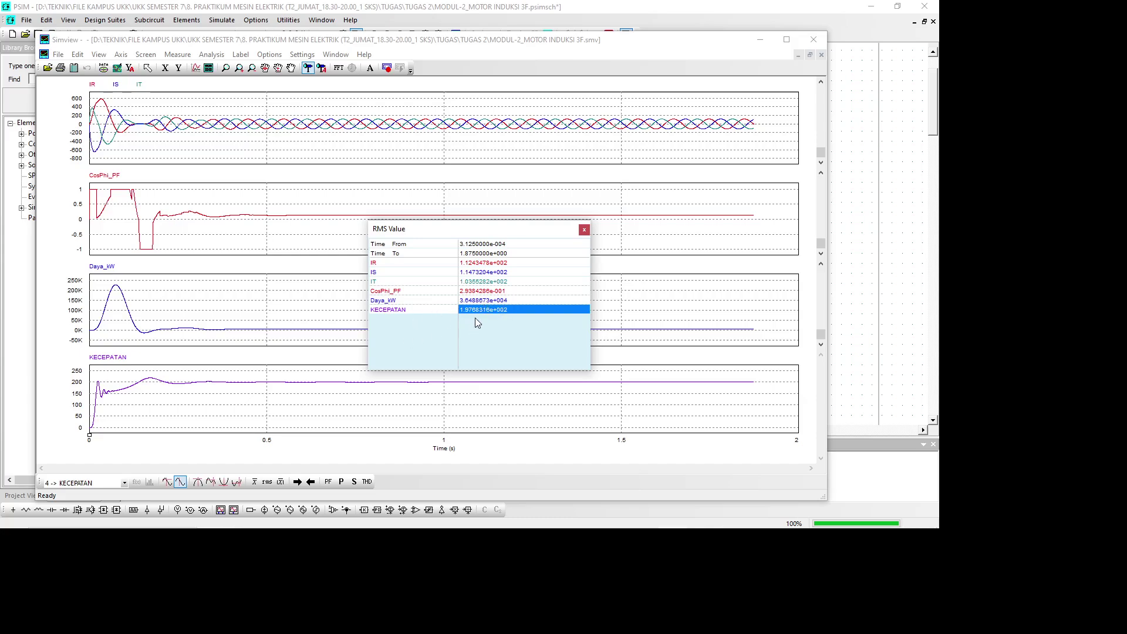
left_click(420, 313)
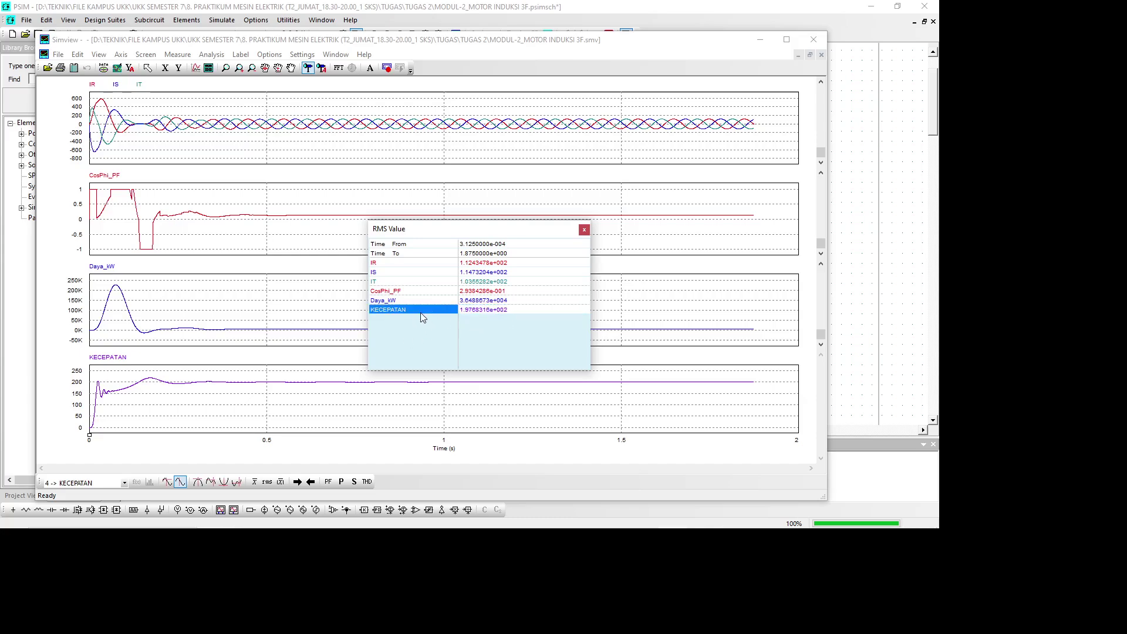
left_click(477, 315)
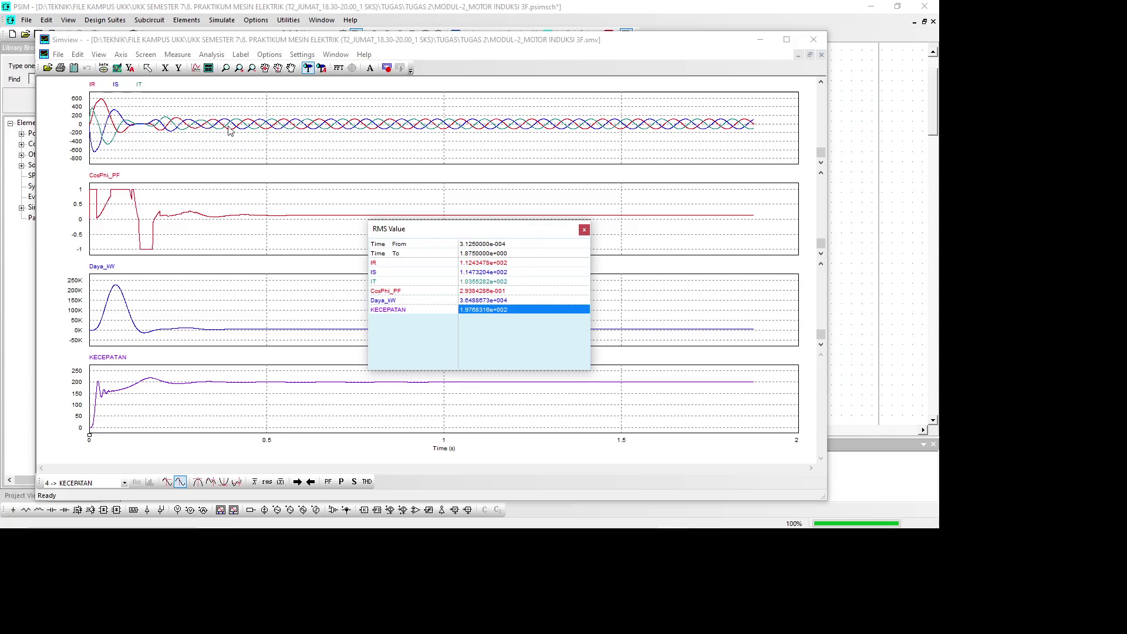
Copy the four stacked graphs to the clipboard as a bitmap
left_click(59, 55)
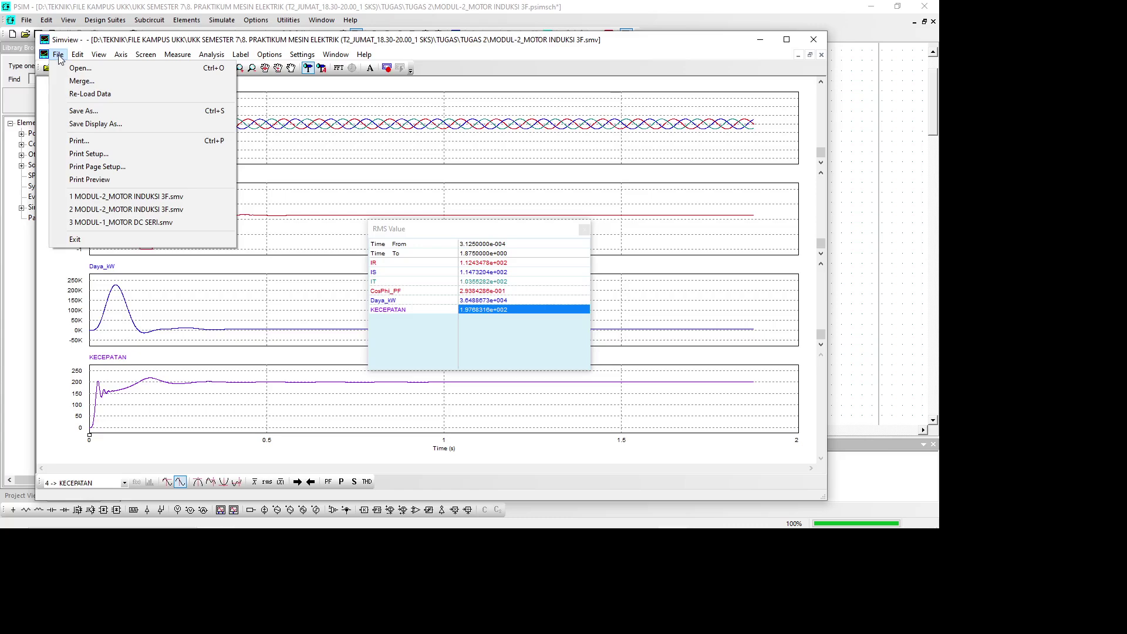
mouse_move(75, 56)
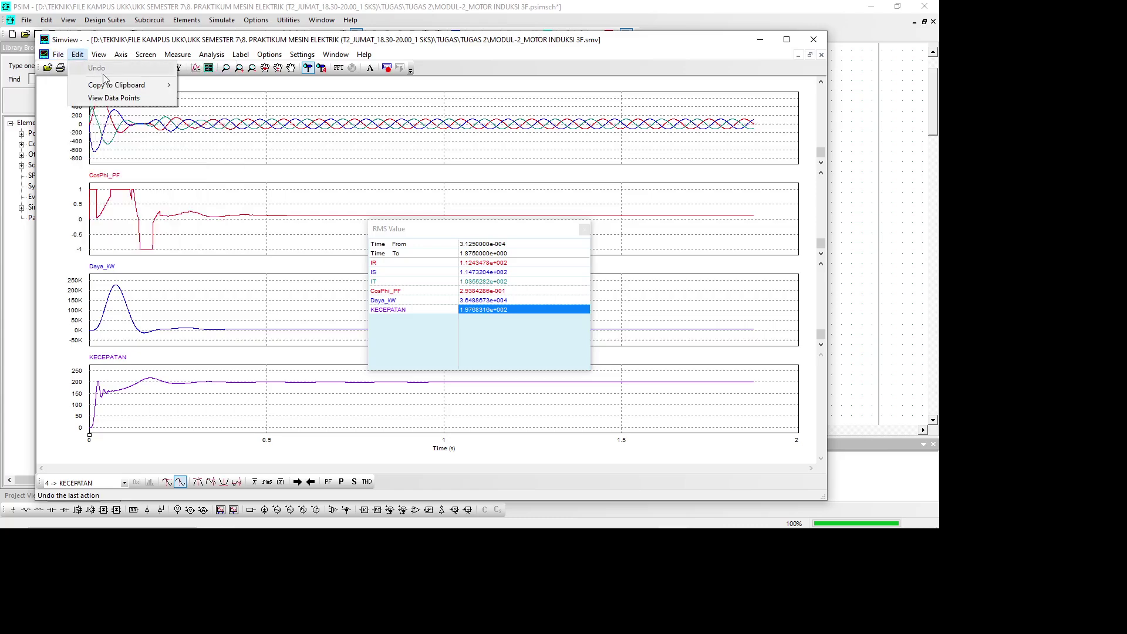
mouse_move(114, 87)
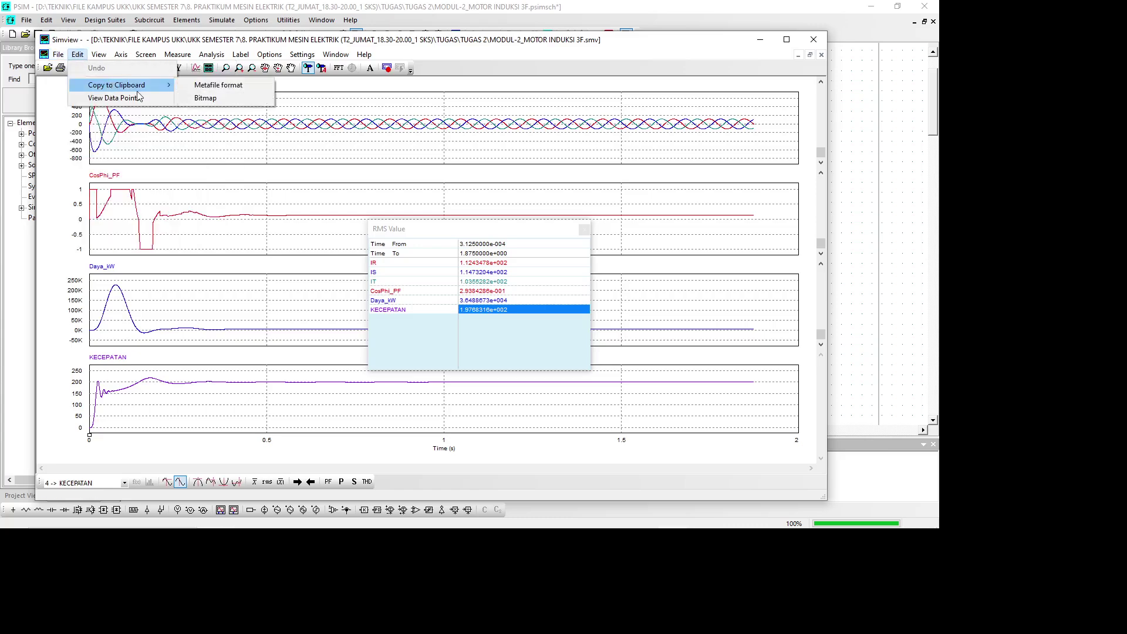
left_click(217, 98)
Switch to the PSIM_T2_HASIL workbook in Excel and paste the graph picture at cell B2 of Sheet1
mouse_move(460, 524)
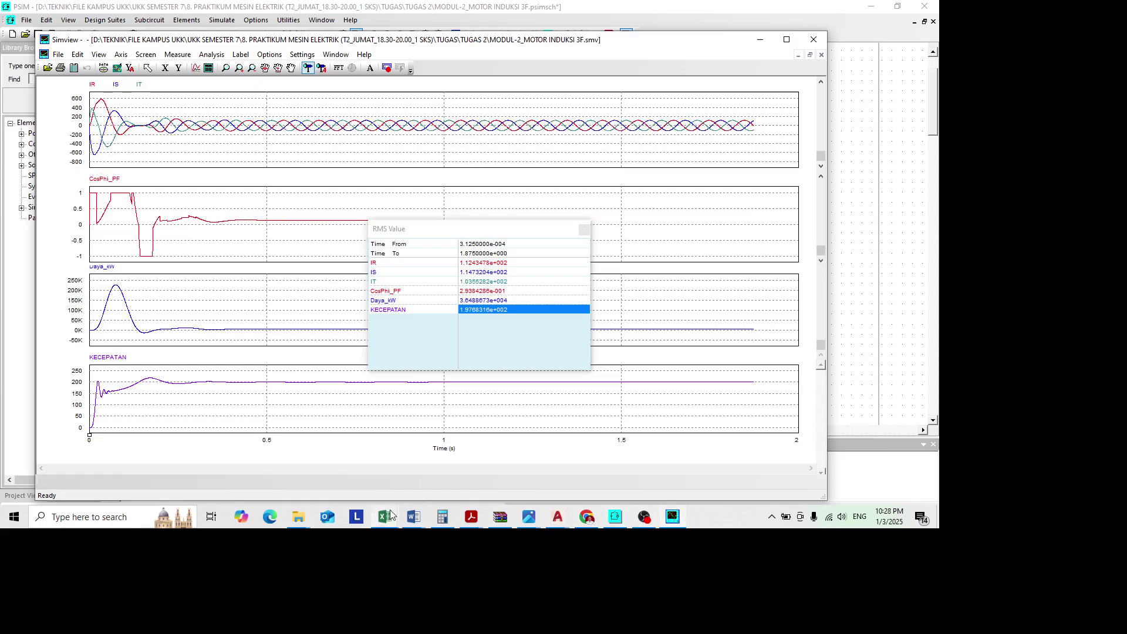
mouse_move(391, 515)
mouse_move(530, 474)
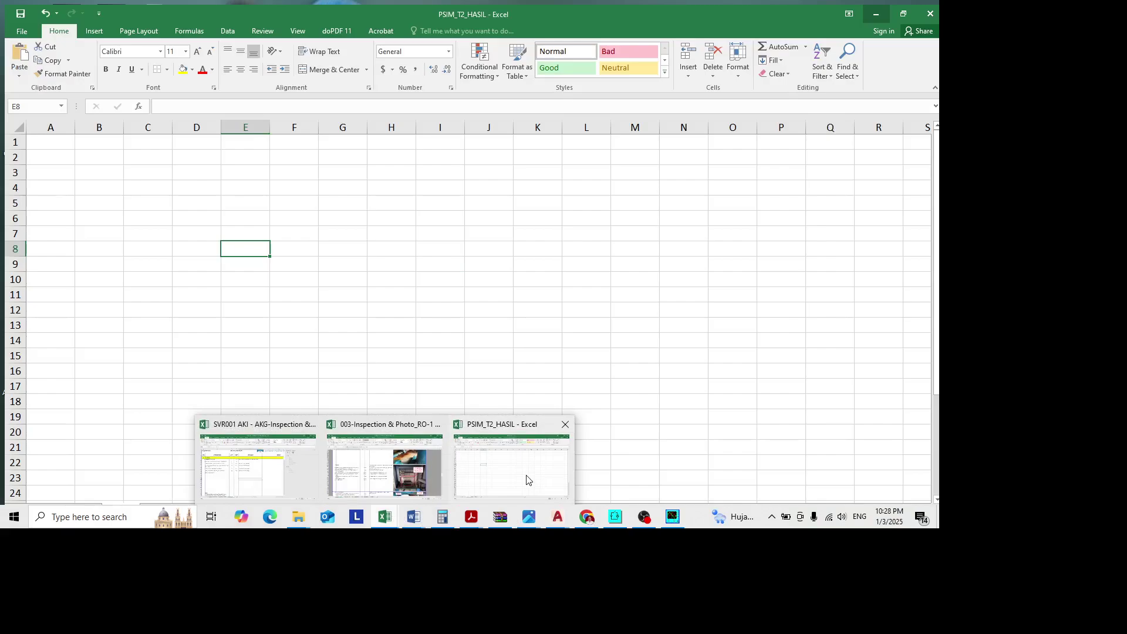
left_click(526, 480)
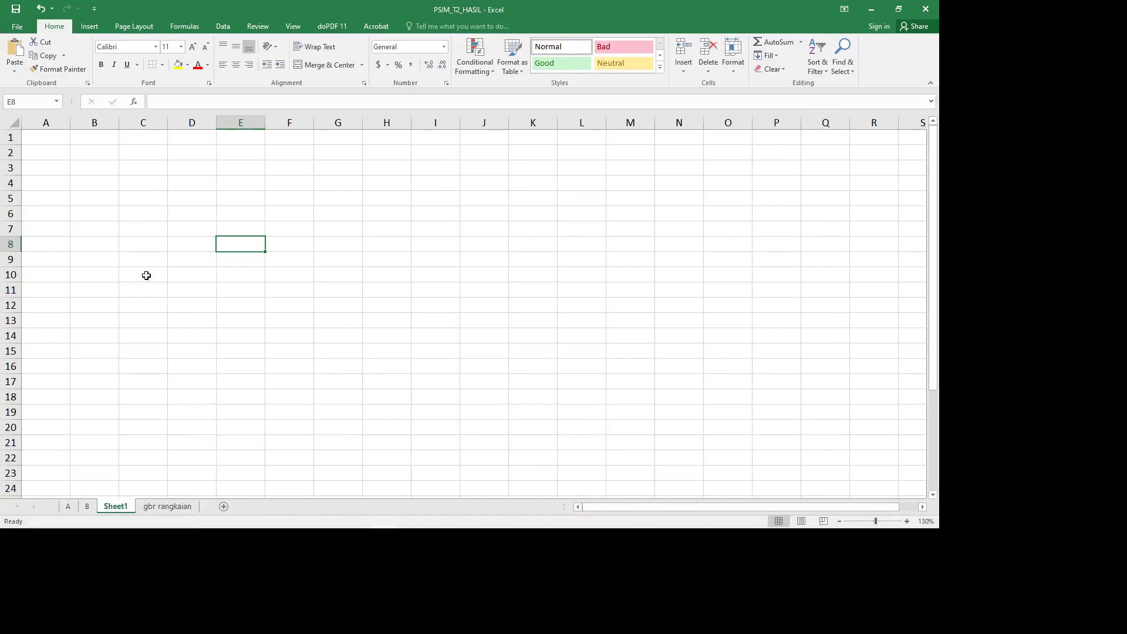
left_click(105, 156)
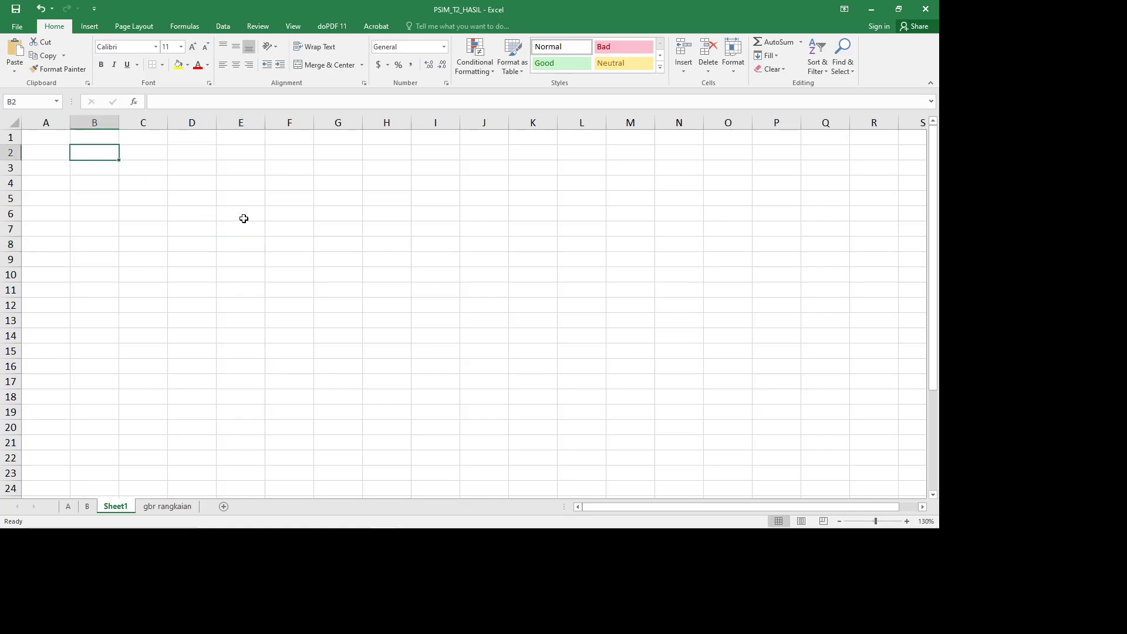
left_click(15, 54)
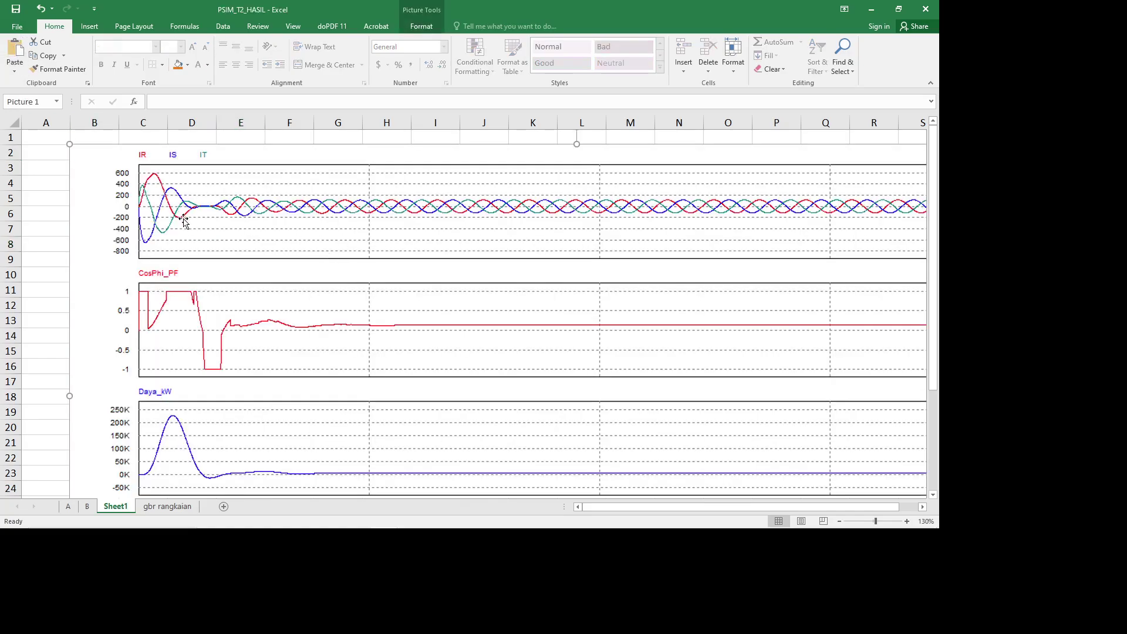
Shrink the pasted graph picture proportionally so it spans from cell B2 to about column S, row 32
scroll(187, 228, "down", 2)
scroll(763, 424, "down", 3)
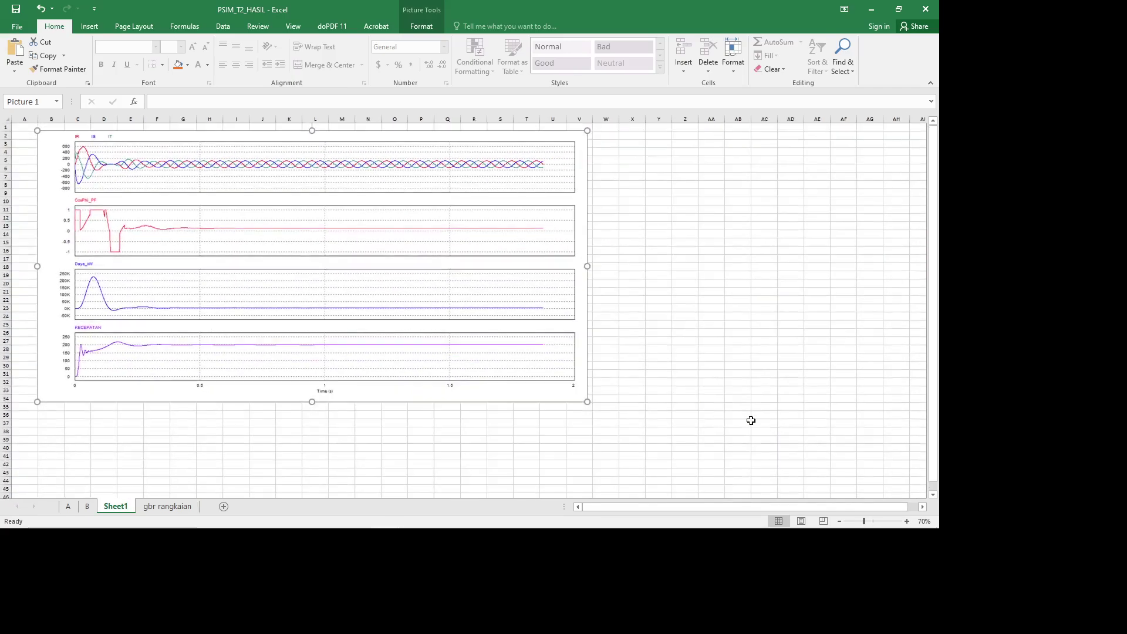
left_click_drag(587, 402, 256, 270)
left_click(90, 301)
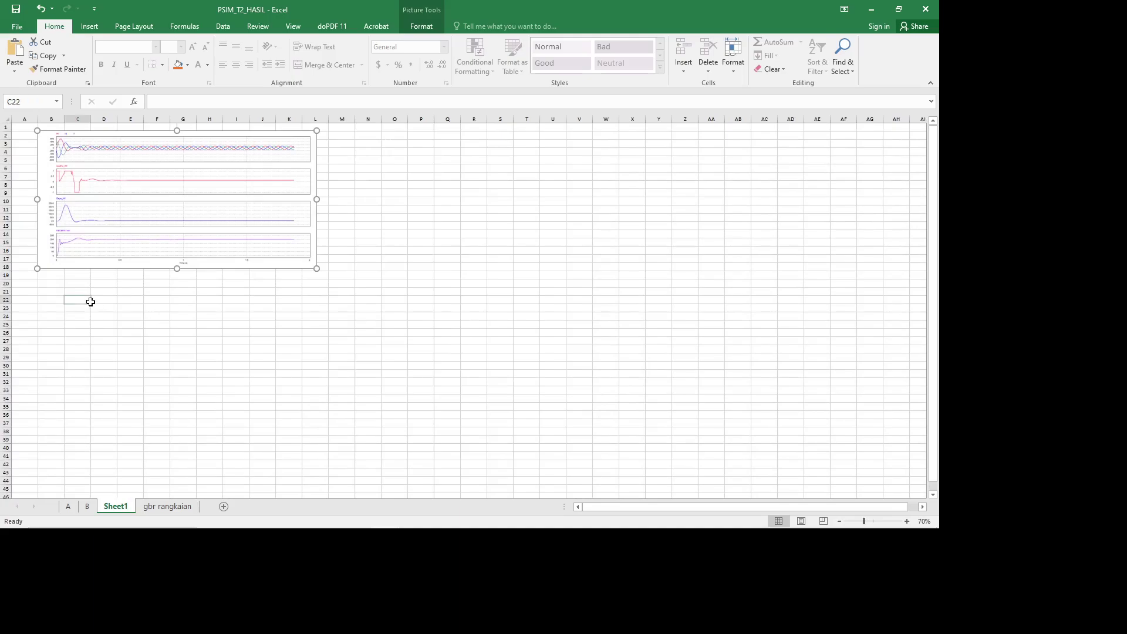
left_click(112, 224)
left_click_drag(316, 269, 354, 326)
left_click(218, 370)
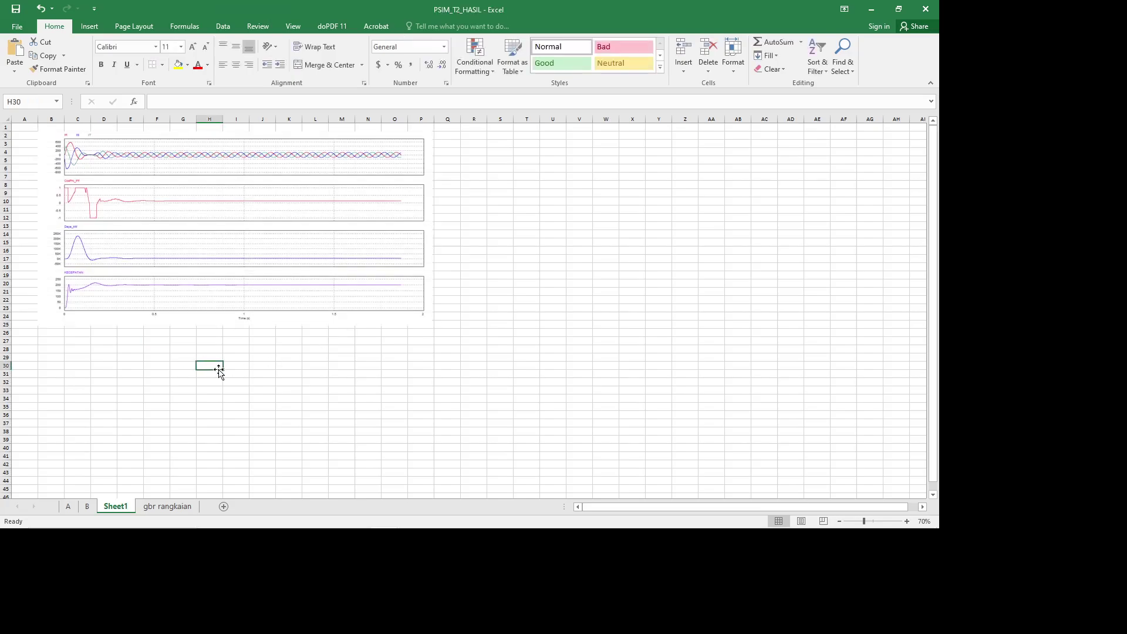
left_click(279, 315)
left_click_drag(432, 325, 397, 384)
left_click(52, 397)
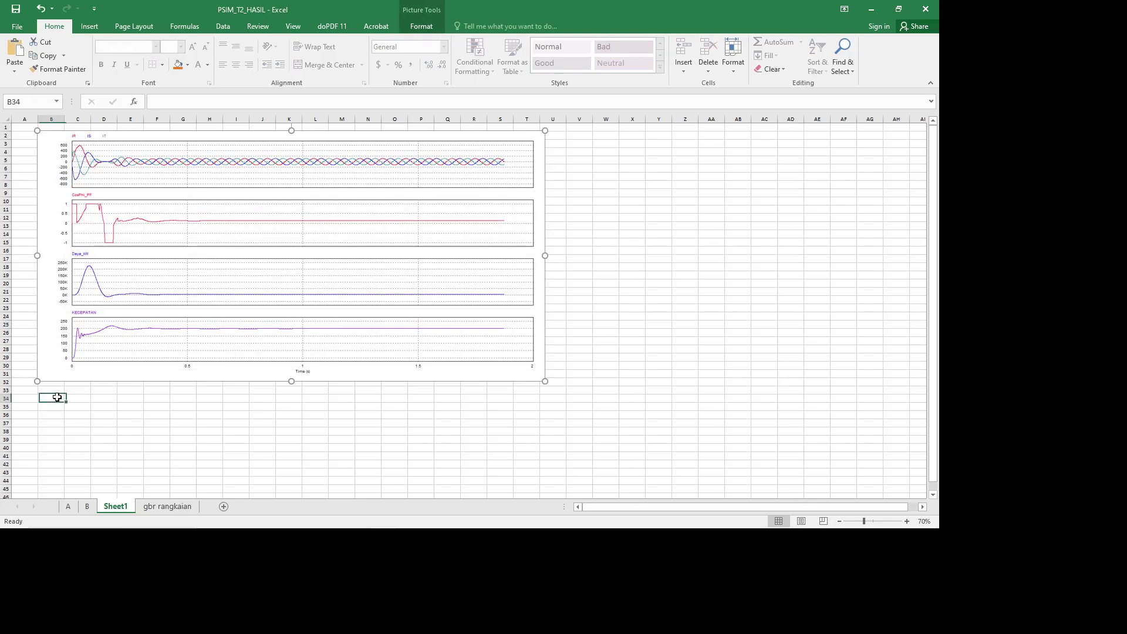
left_click(53, 391)
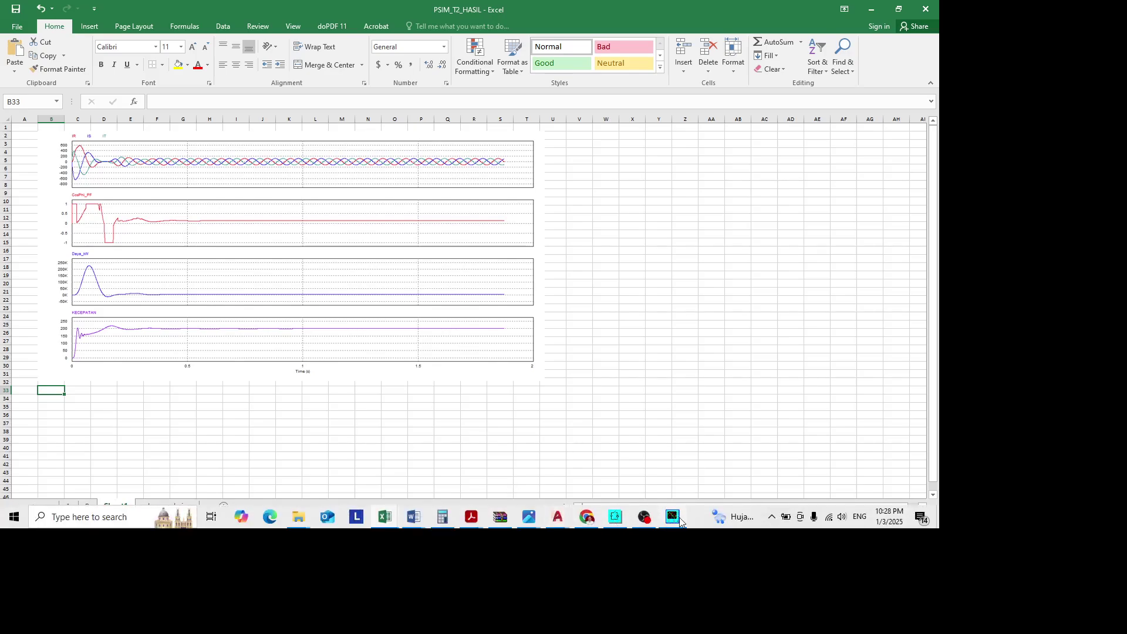
Return to the Simview graphs, launch ScreenHunter without registering, and capture the filled part of the RMS Value window as a rectangular area
left_click(673, 517)
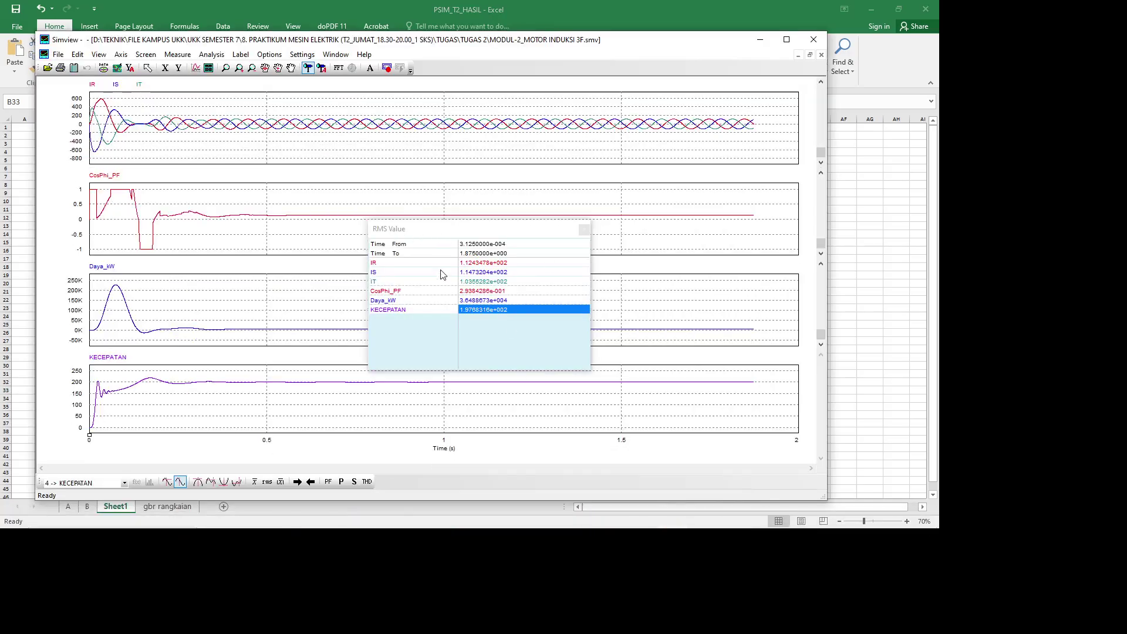
mouse_move(510, 527)
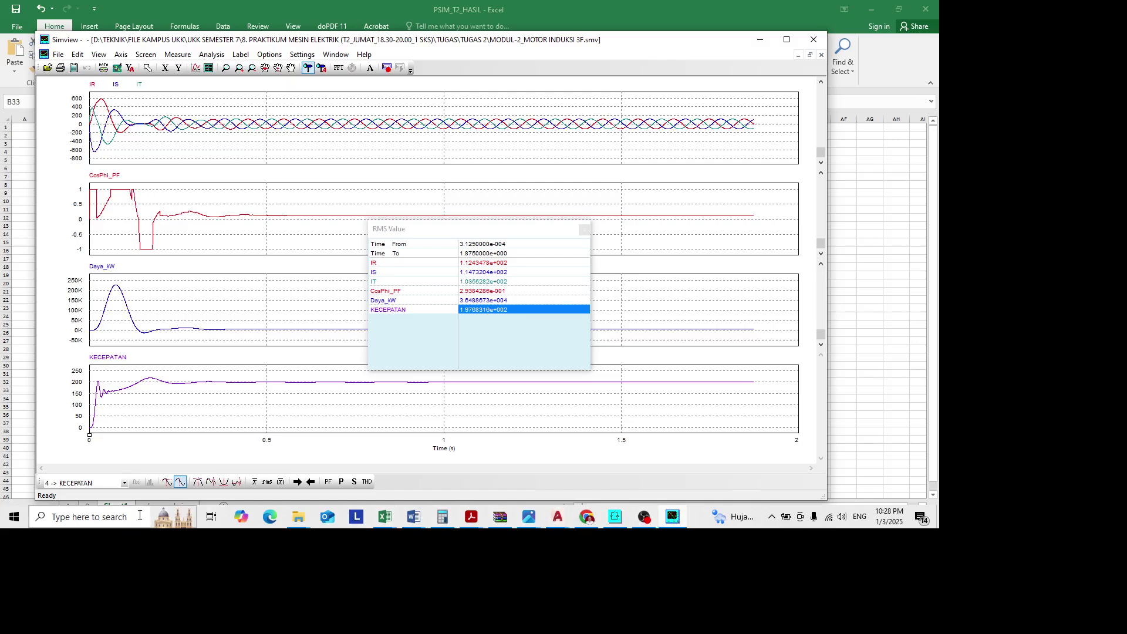
left_click(93, 521)
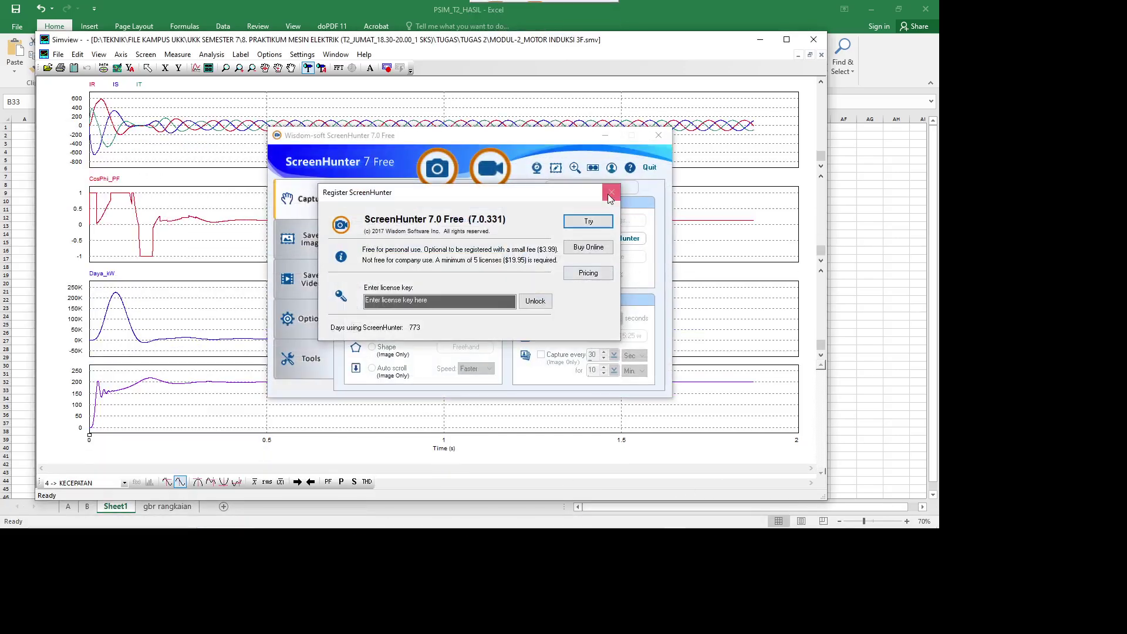
left_click(609, 192)
left_click_drag(449, 136, 262, 131)
left_click(248, 162)
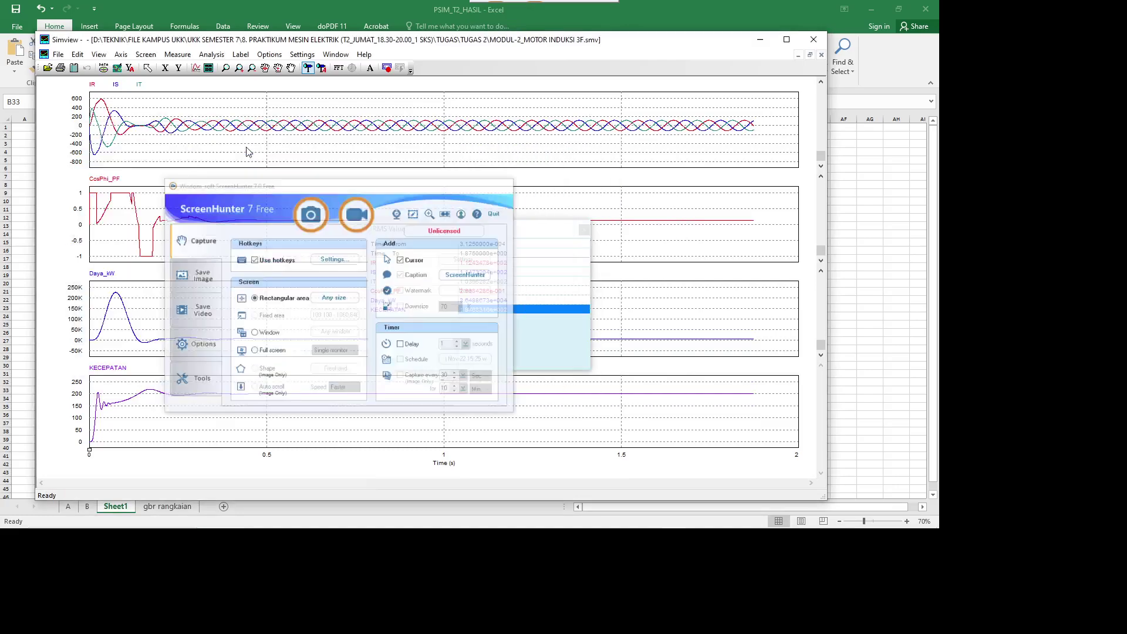
left_click_drag(368, 220, 588, 326)
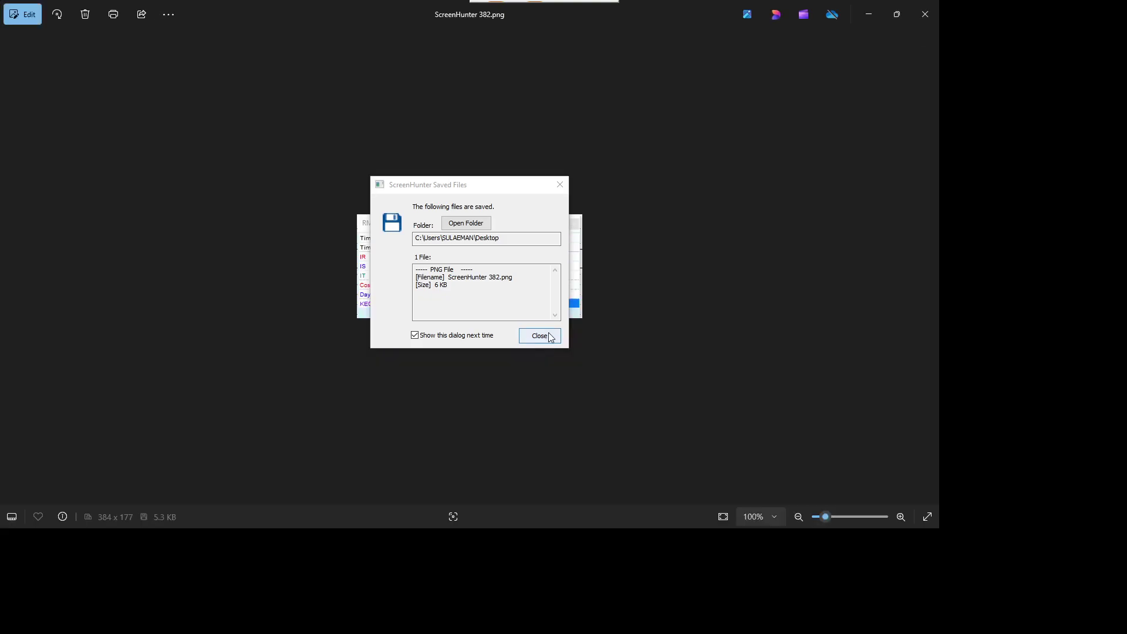
Dismiss the saved-files notice, copy the captured RMS image ScreenHunter 382.png to the clipboard, and close the image viewer
left_click(548, 336)
right_click(497, 240)
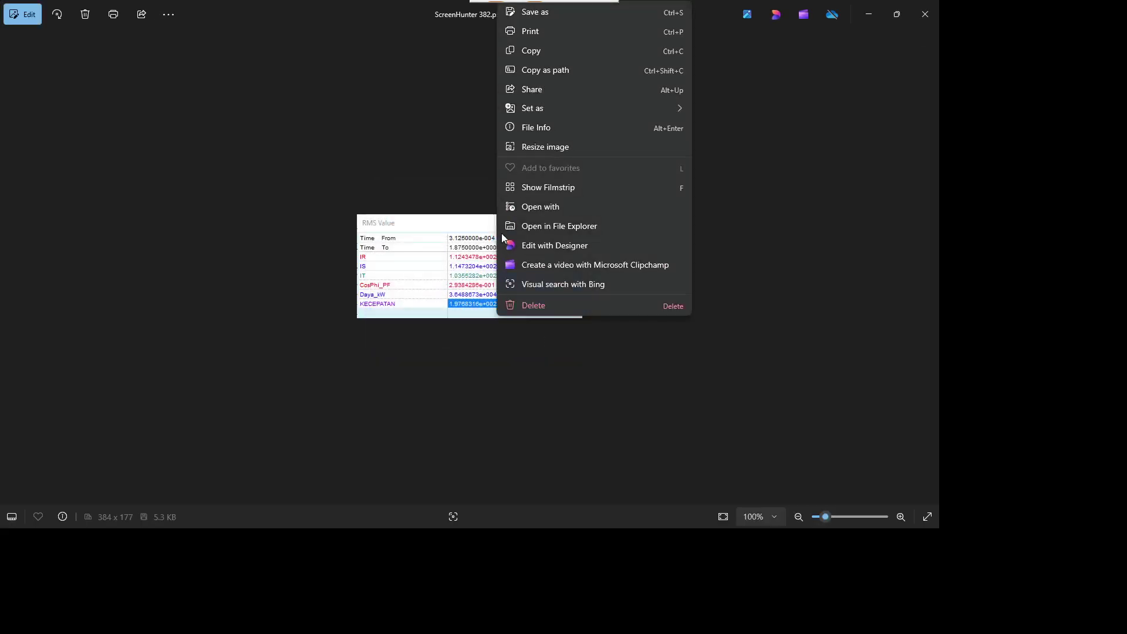
left_click(519, 50)
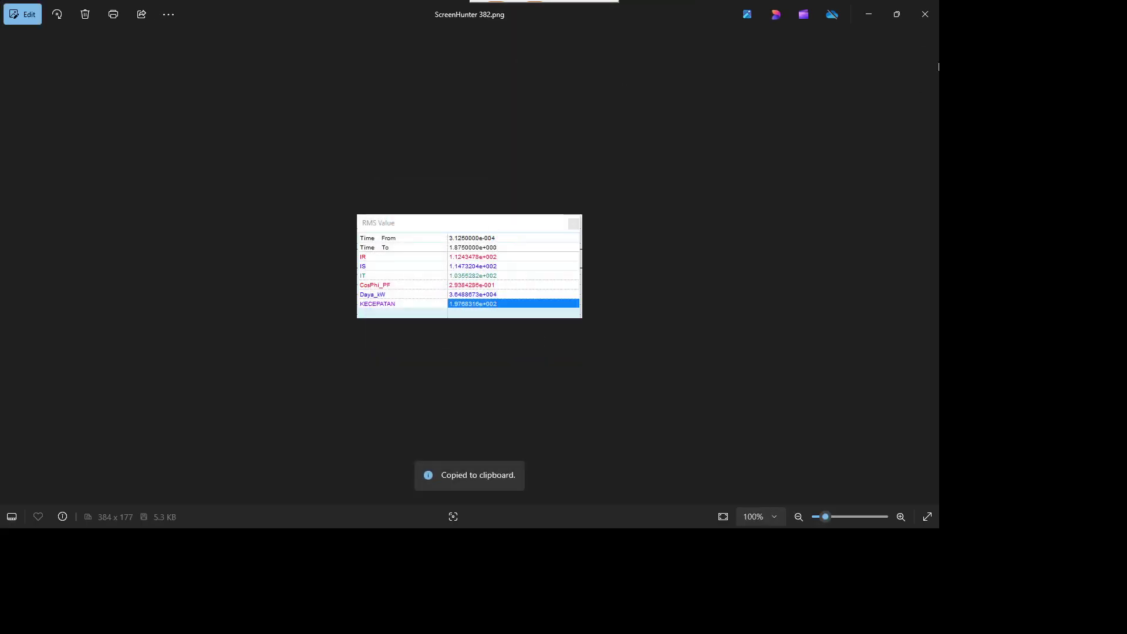
left_click(925, 14)
left_click(417, 130)
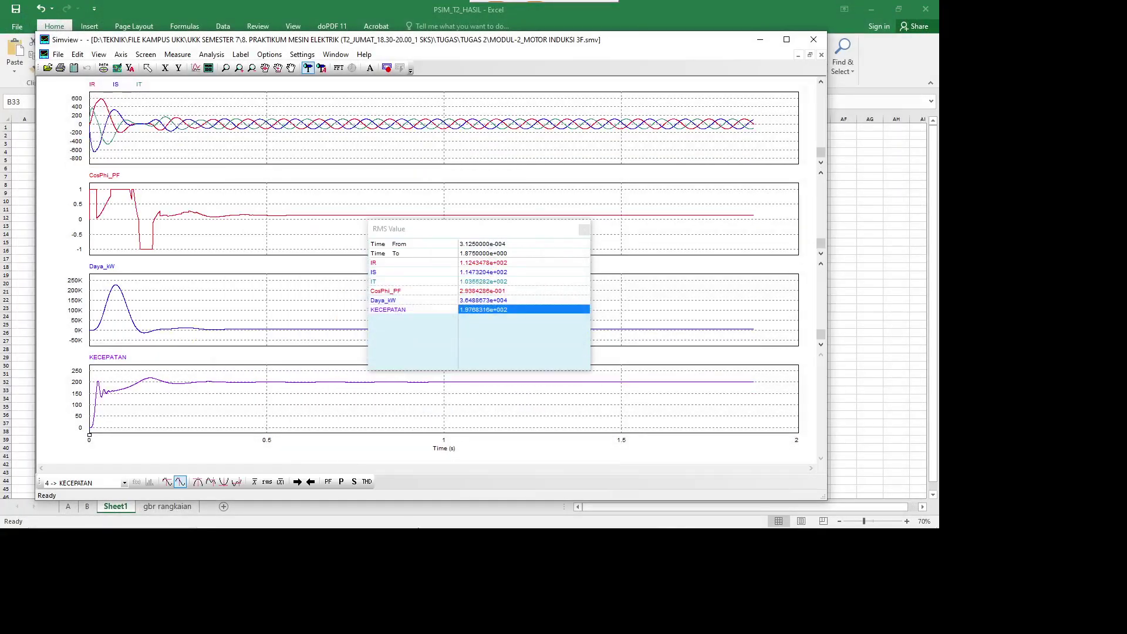
Switch to the PSIM_T2_HASIL workbook and paste the RMS Value picture at cell C34, just below the graph picture
mouse_move(382, 523)
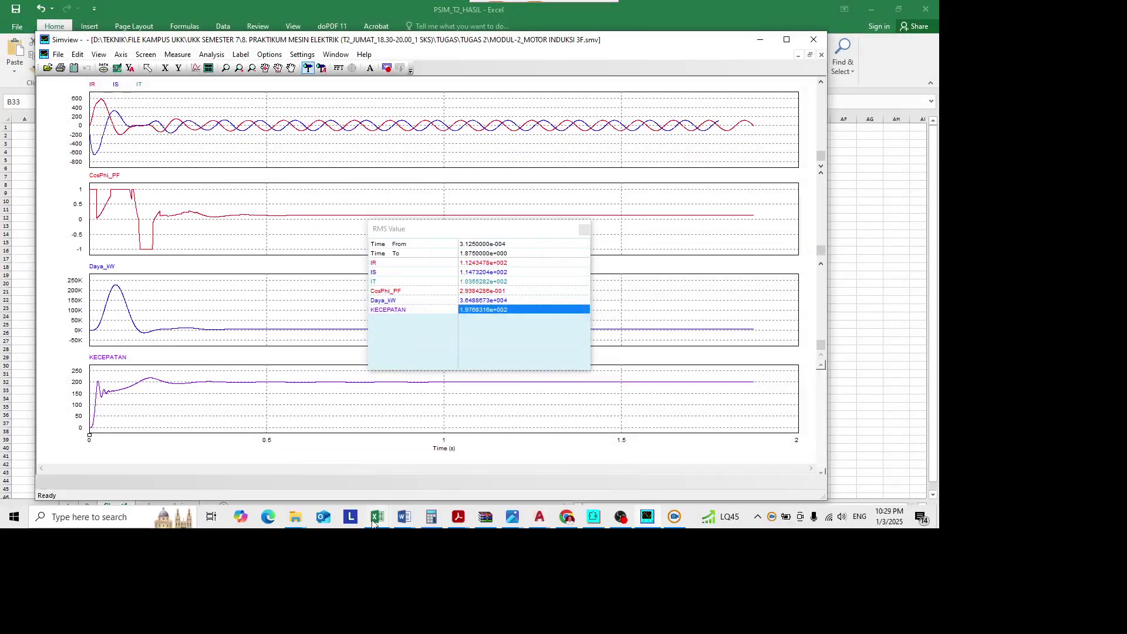
left_click(516, 469)
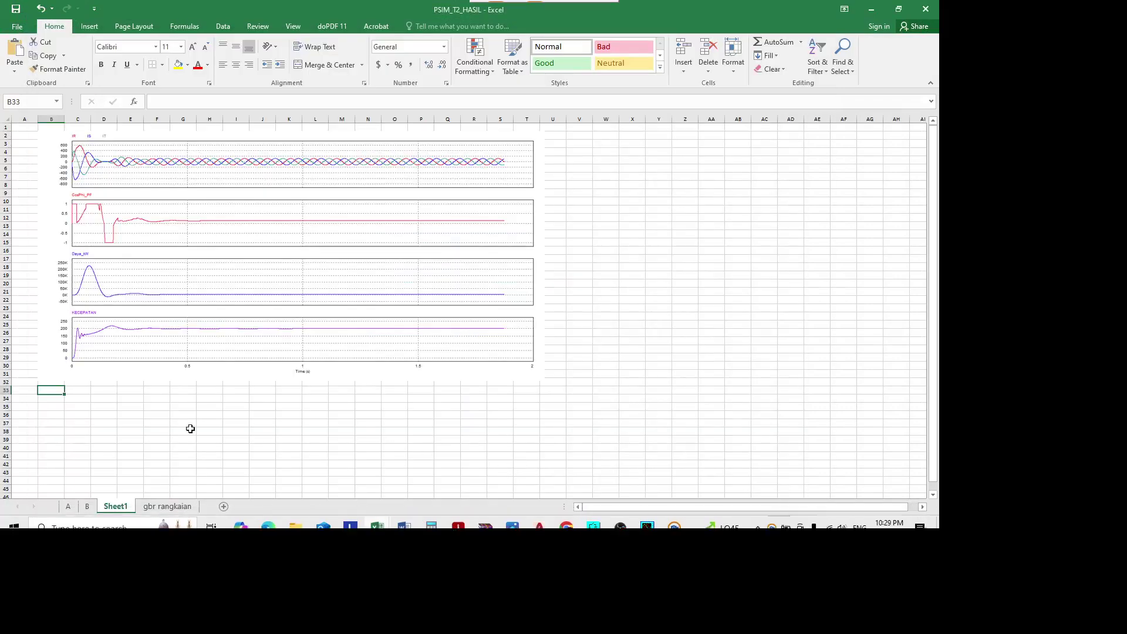
left_click(78, 400)
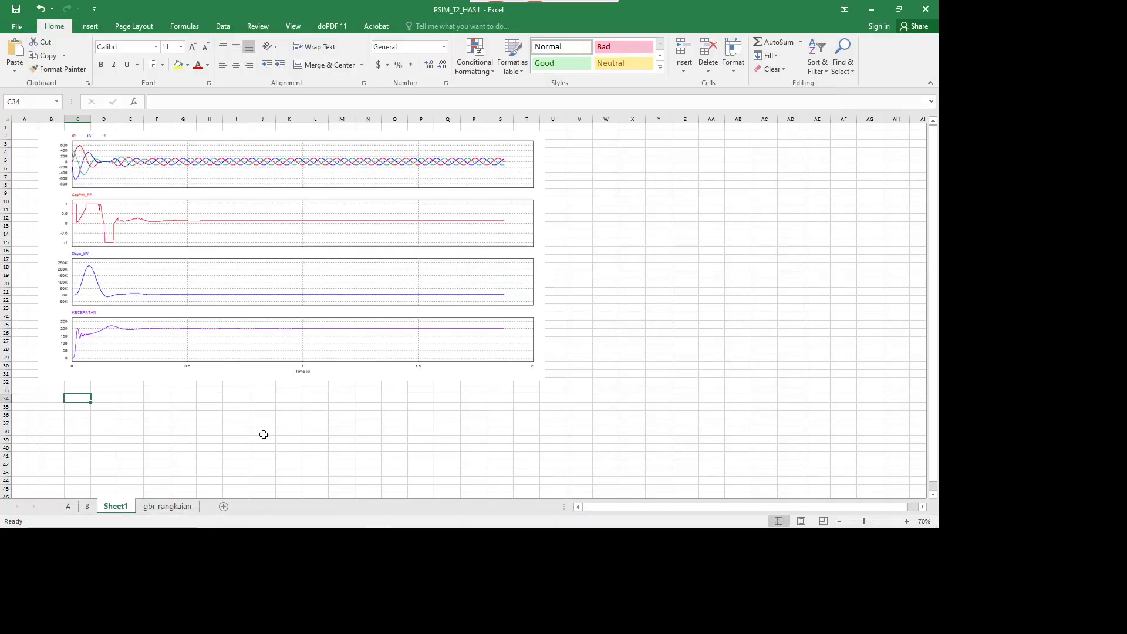
key("ctrl+v")
left_click(191, 418)
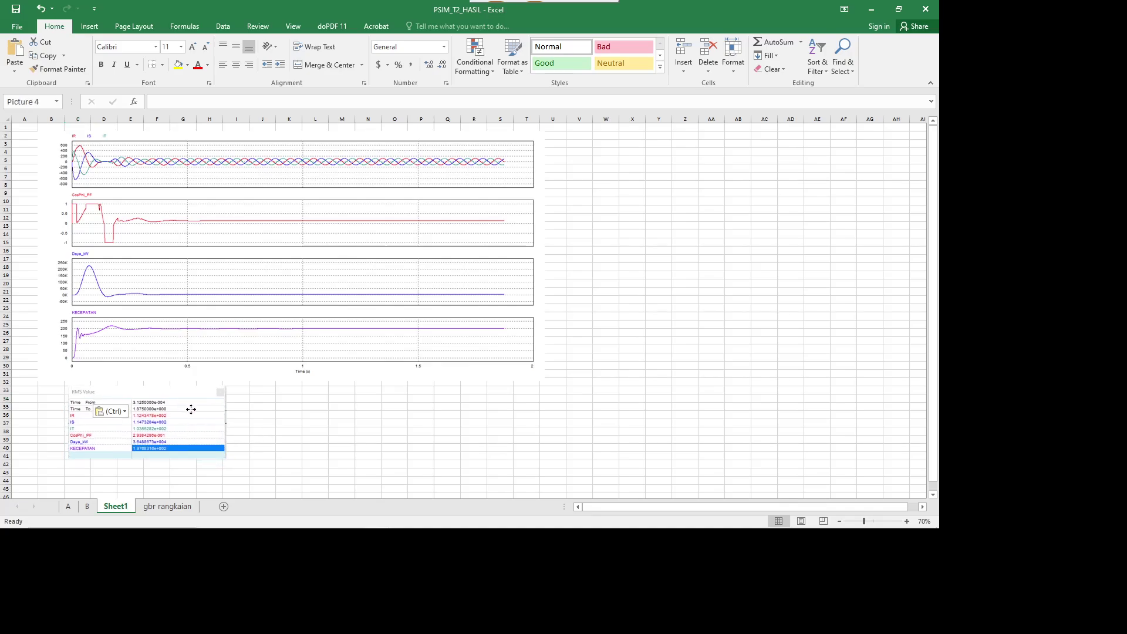
left_click_drag(191, 409, 189, 408)
left_click(288, 439)
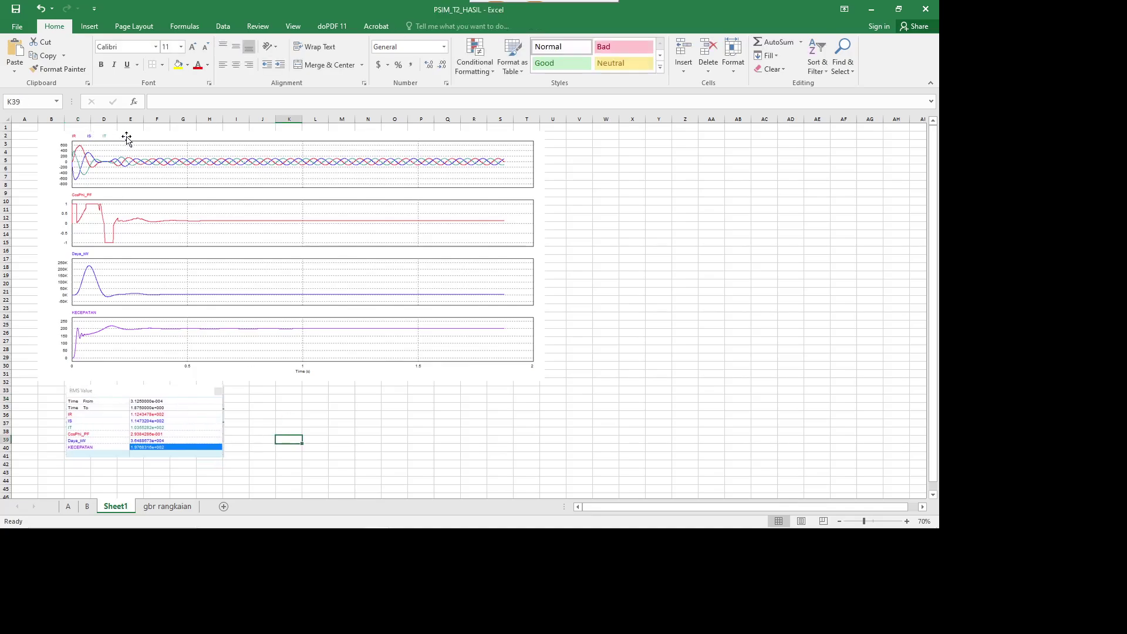
Insert a sheet row at row 2 above the graph picture and enter the label 10 Hz in cell B1
left_click(29, 136)
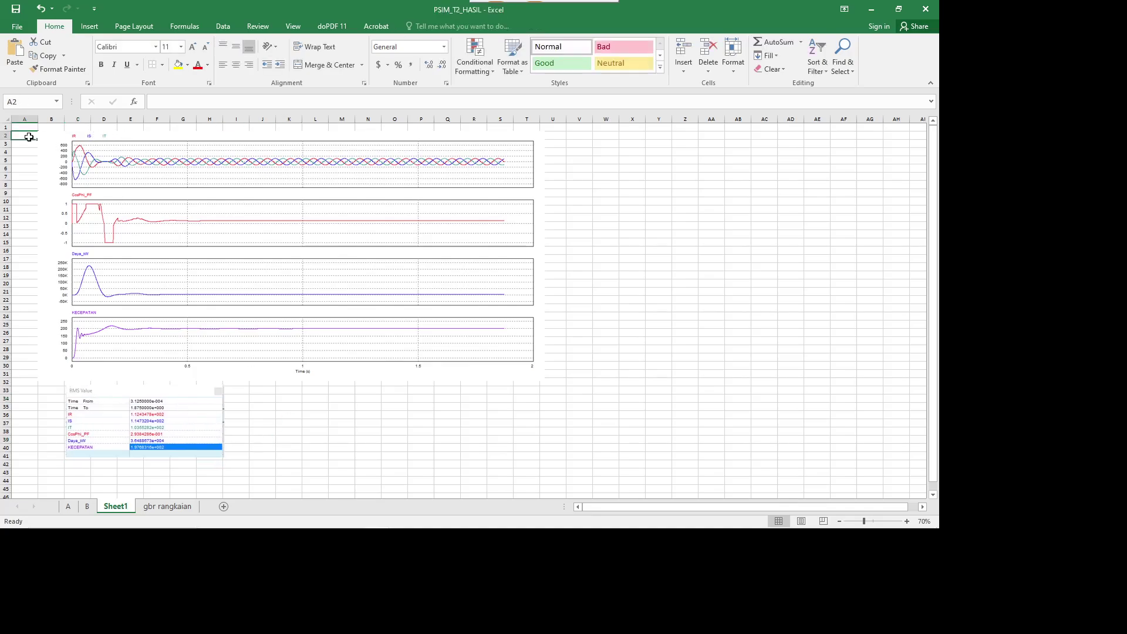
left_click(684, 71)
left_click(701, 114)
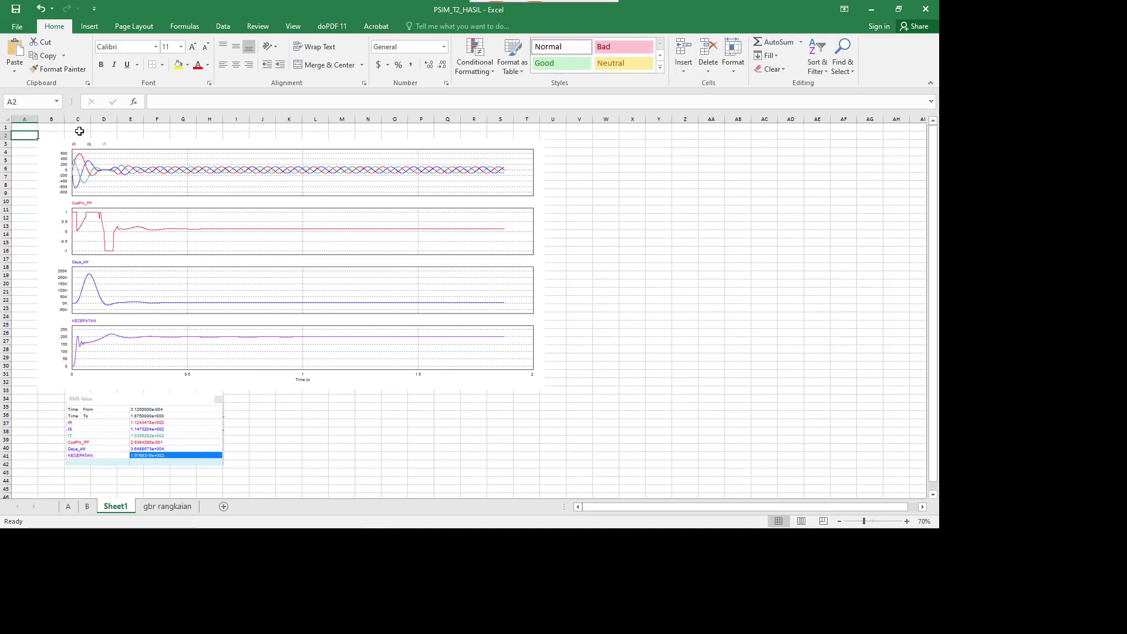
left_click(97, 165)
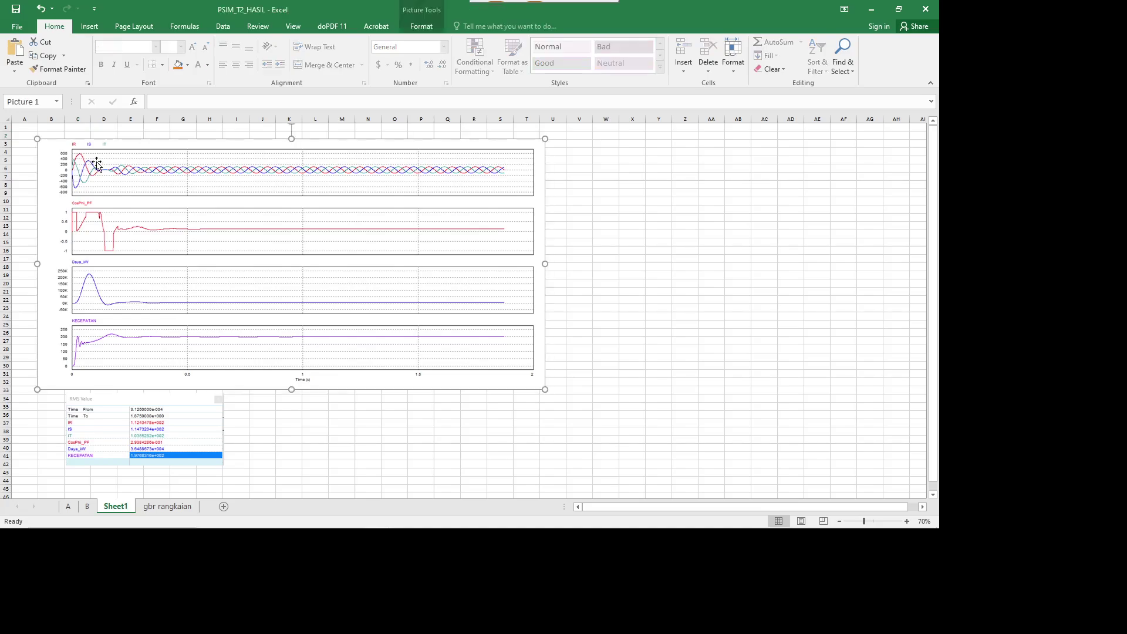
left_click(58, 129)
type("10 hZ")
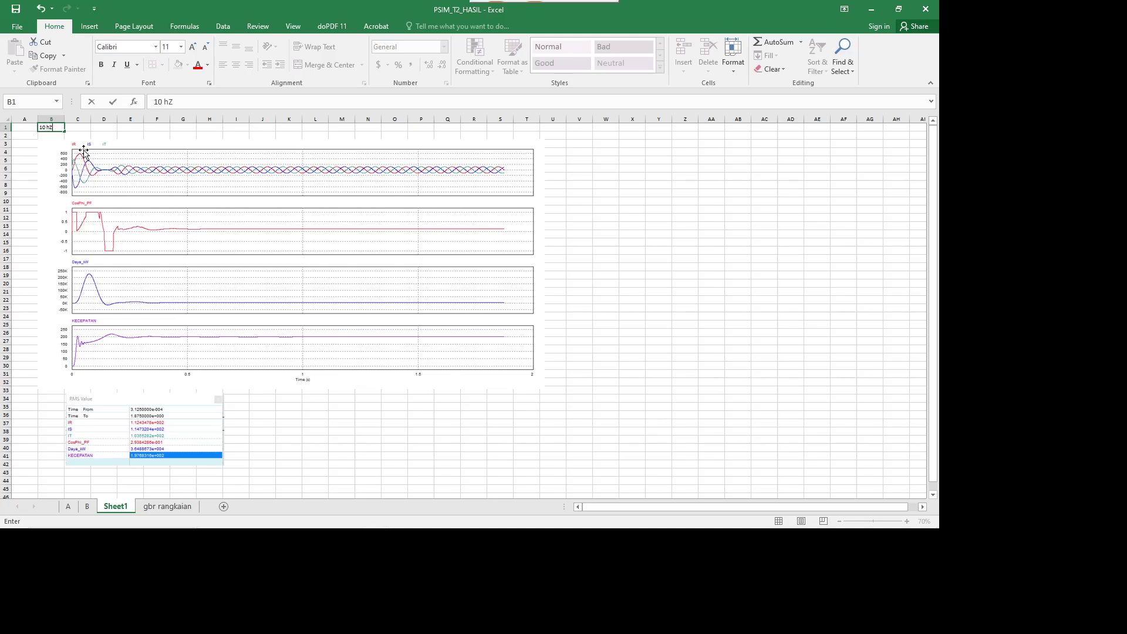
left_click(392, 380)
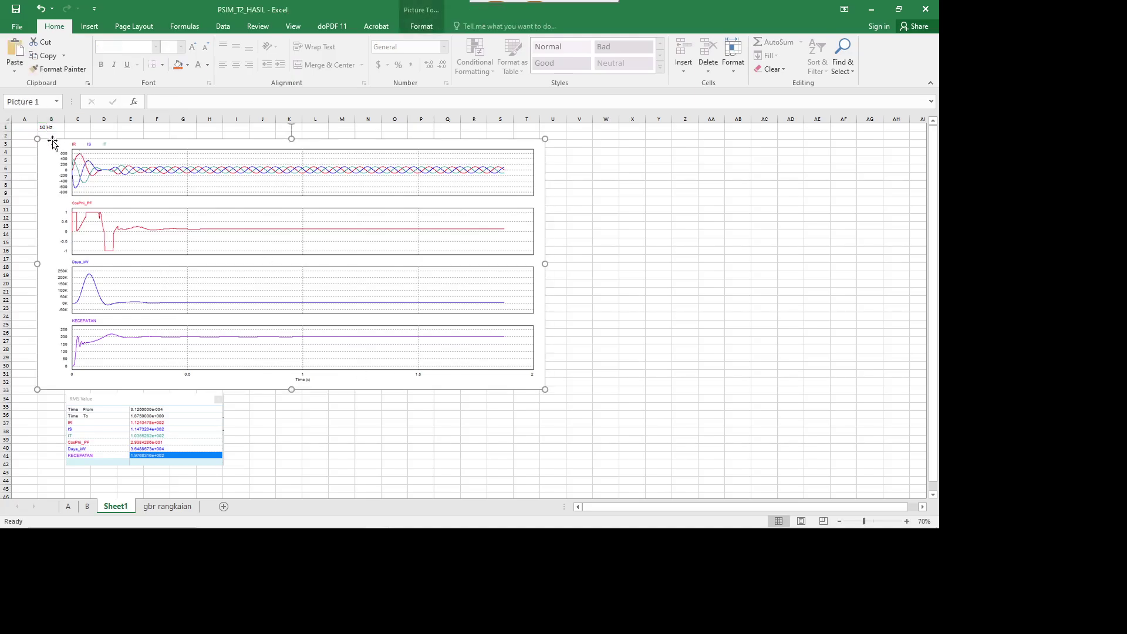
Add an outside border around B1:U43 and narrow the graph picture from its left edge so it starts inside the frame
left_click_drag(50, 128, 548, 472)
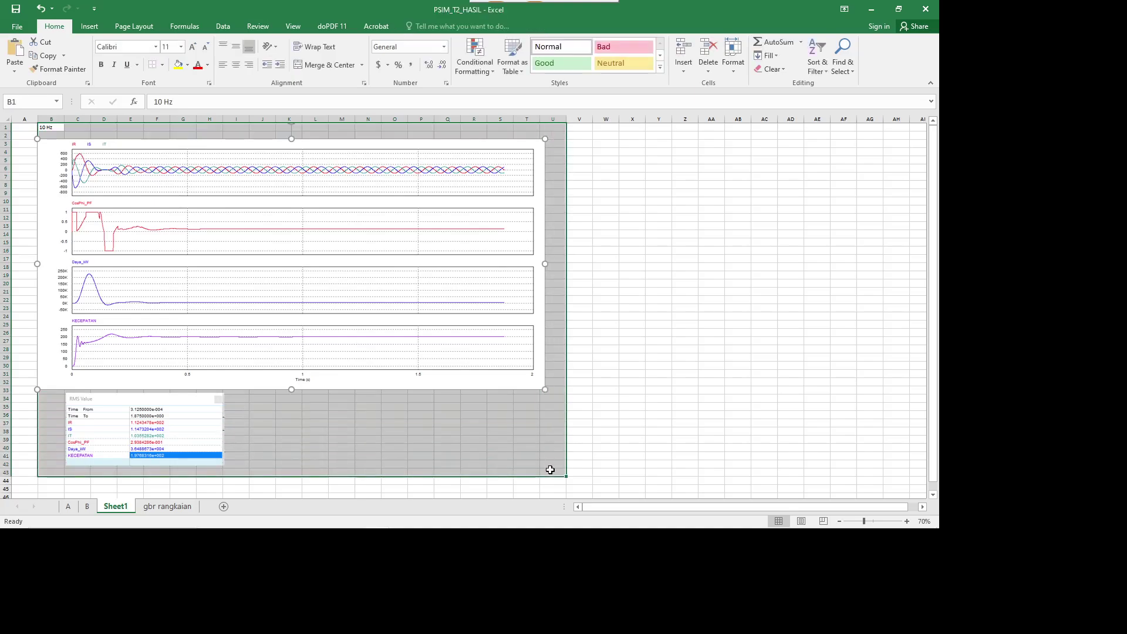
left_click(163, 66)
left_click(193, 176)
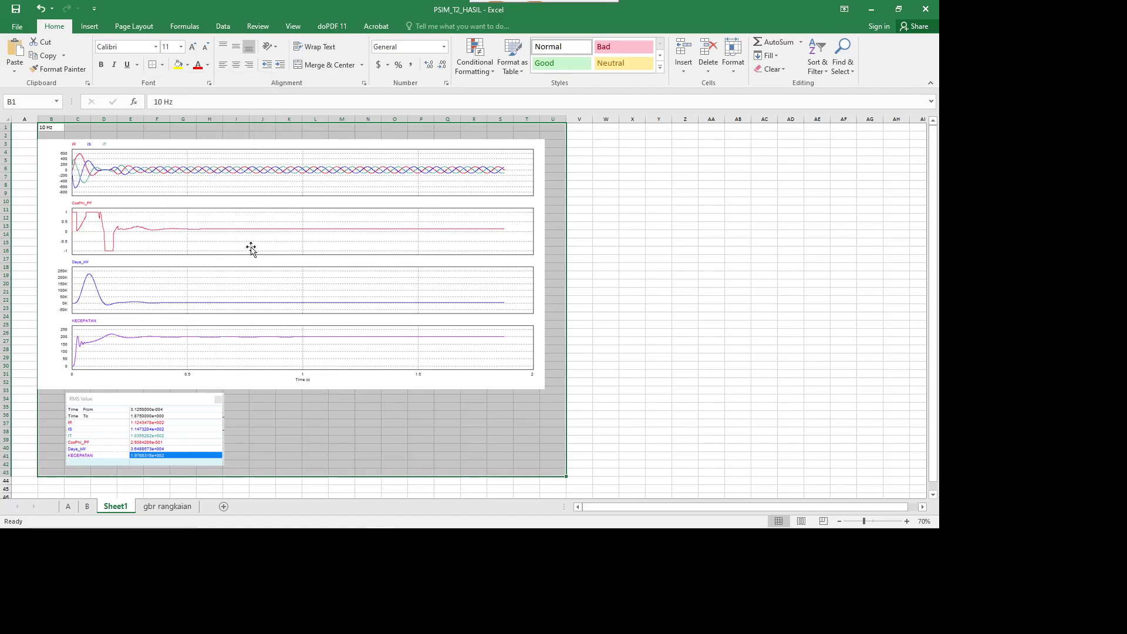
left_click(367, 432)
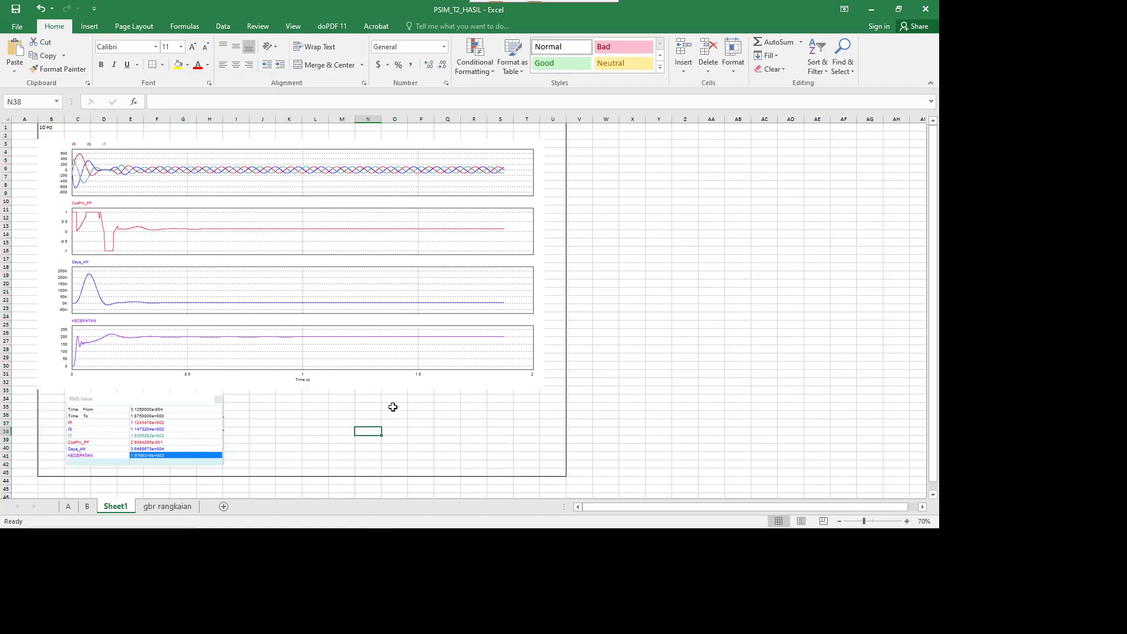
left_click(206, 239)
left_click_drag(35, 263, 52, 265)
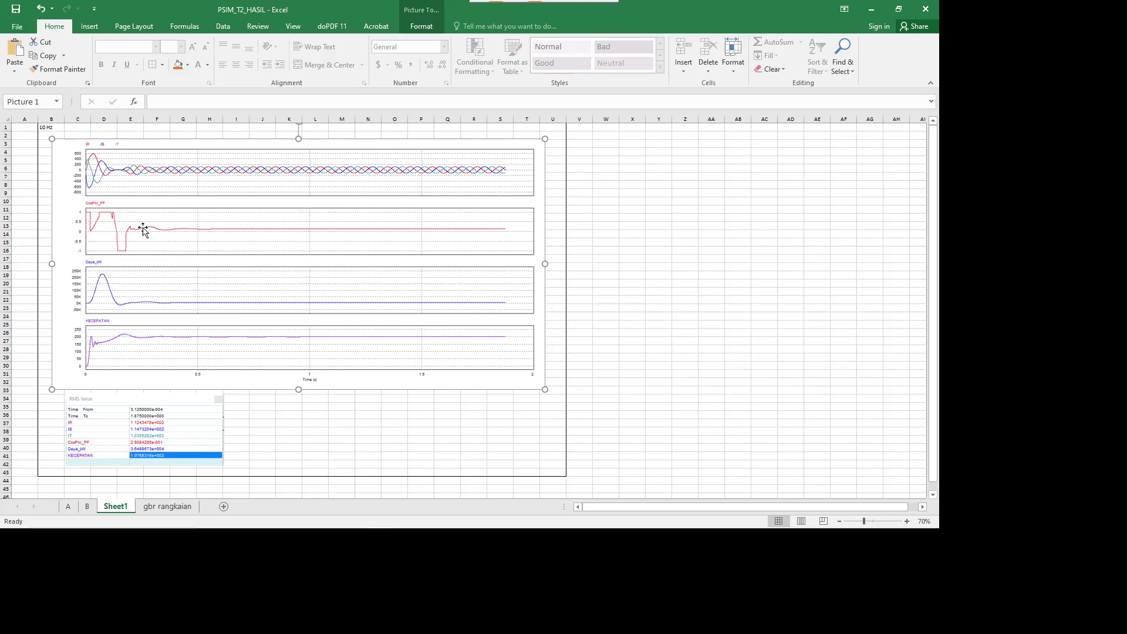
Enter the label 20 Hz in cell B45 below the framed 10 Hz block
scroll(144, 229, "down", 2)
left_click(47, 432)
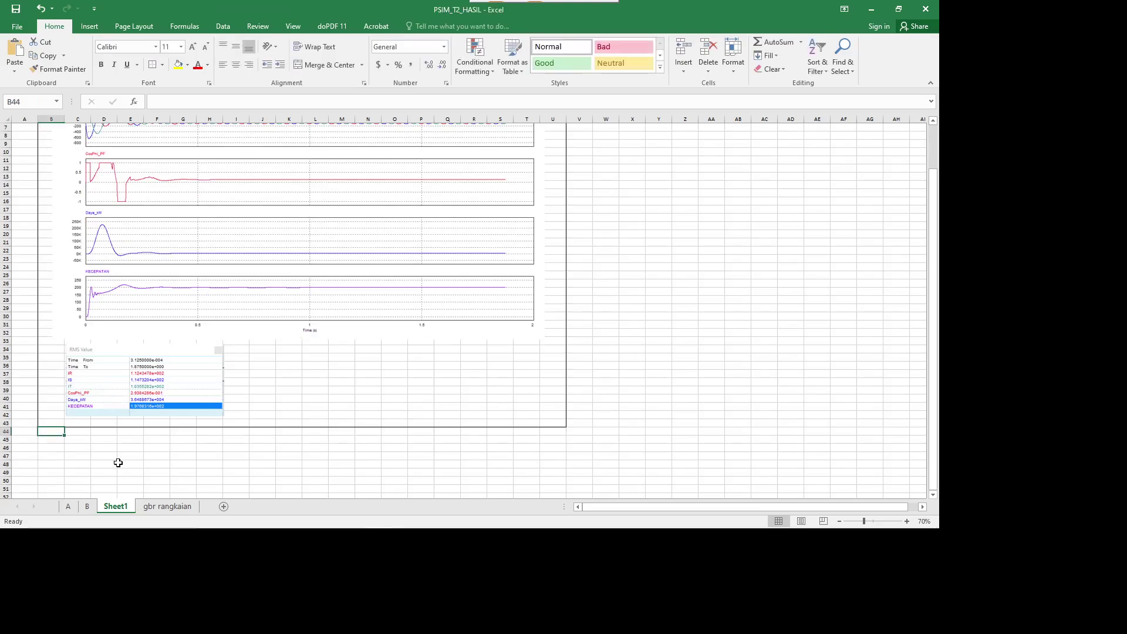
key("Down")
type("20")
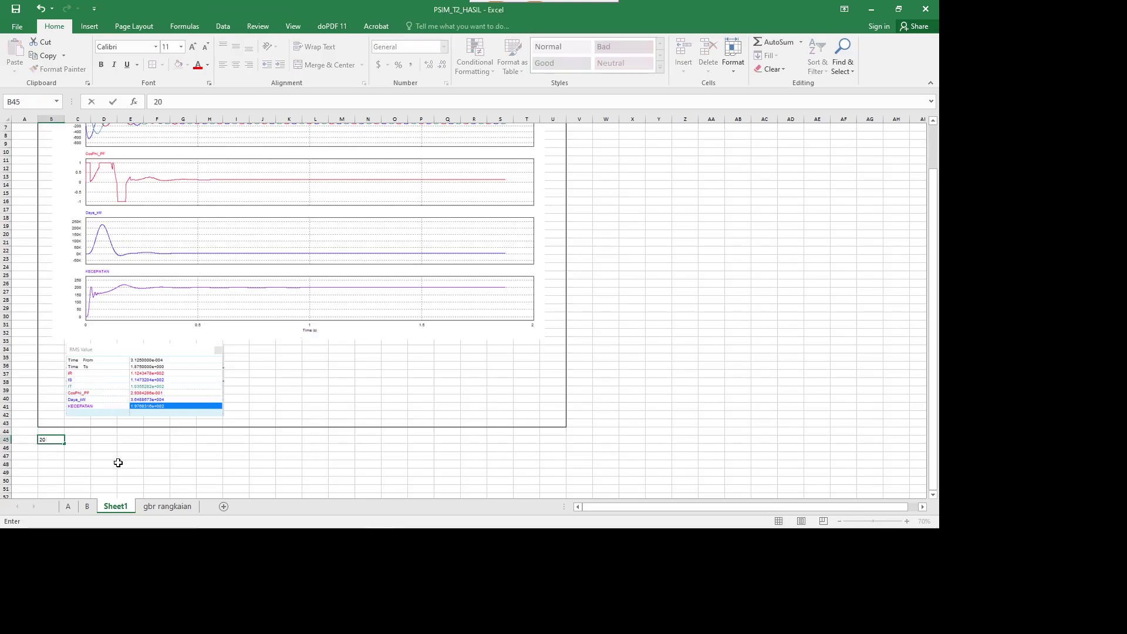
type(" Hz")
left_click(118, 463)
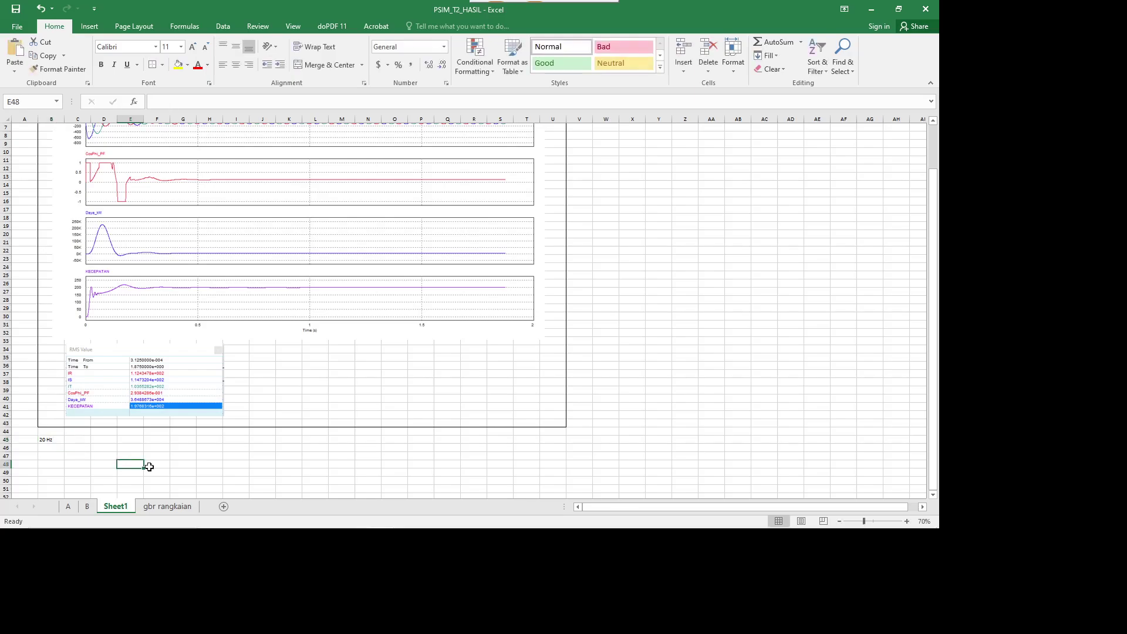
scroll(160, 455, "up", 2)
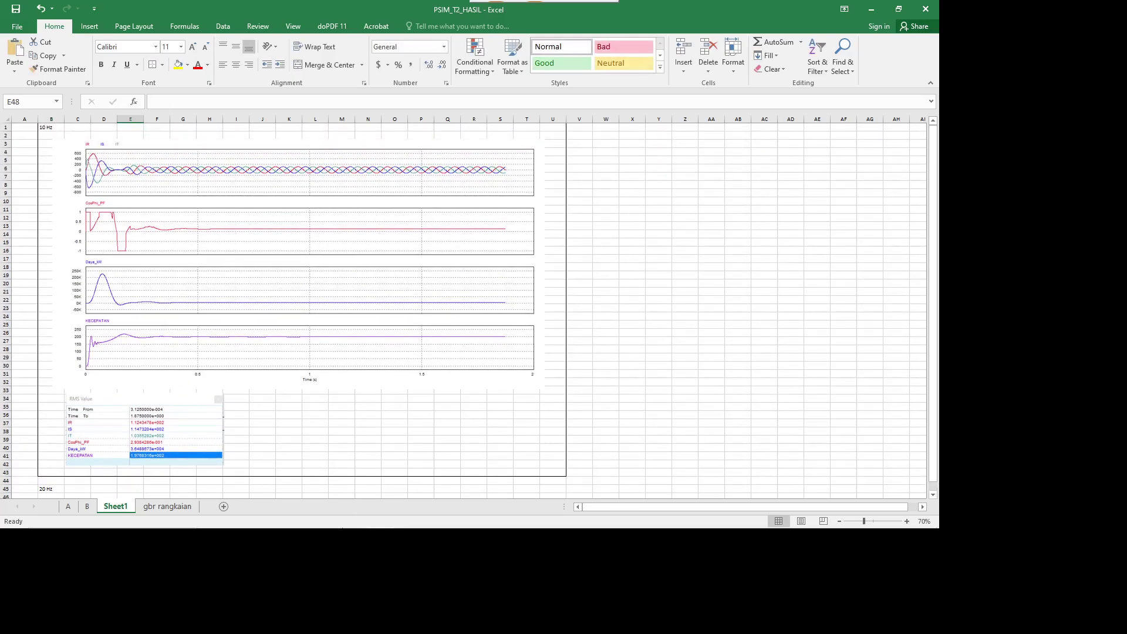
left_click(45, 126)
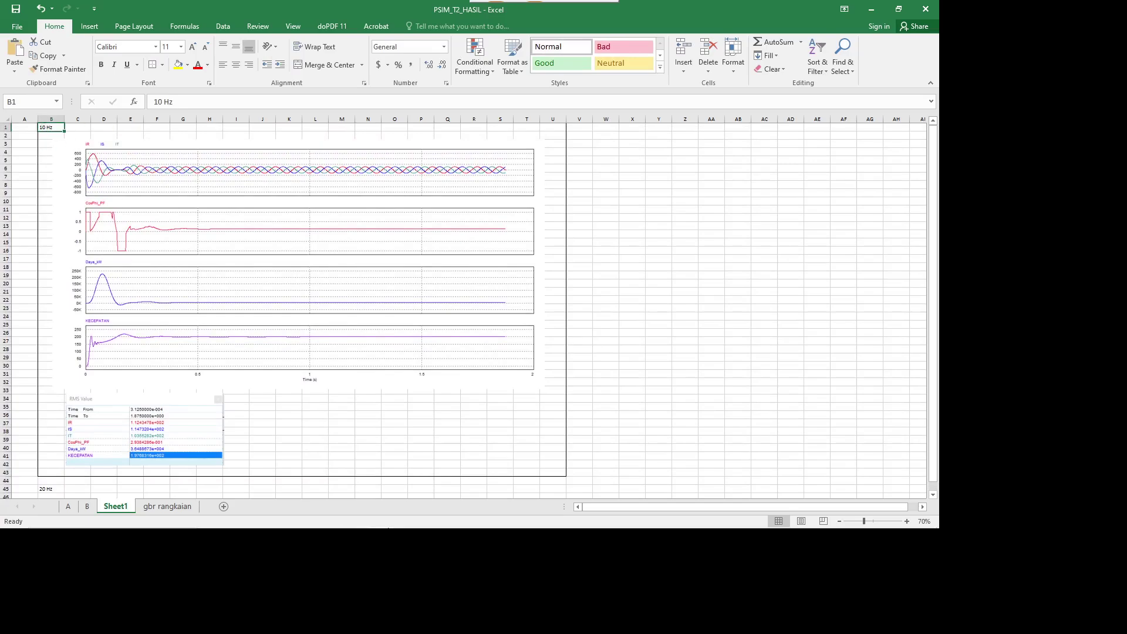
Switch to the PSIM motor schematic and set the PowerInput source frequency to 20
mouse_move(461, 528)
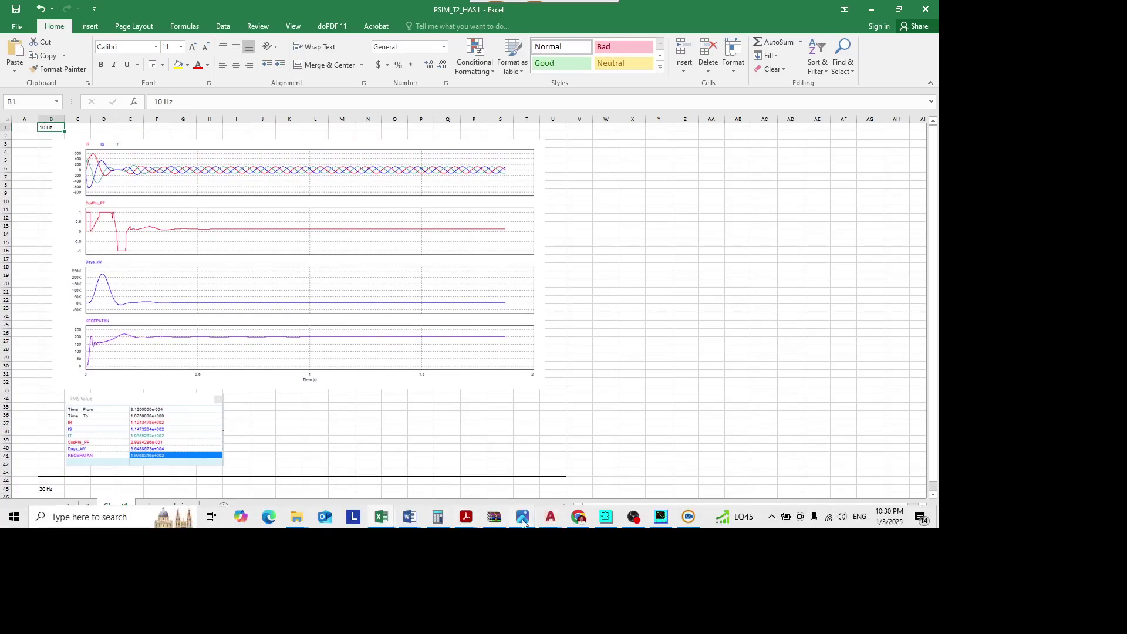
left_click(606, 518)
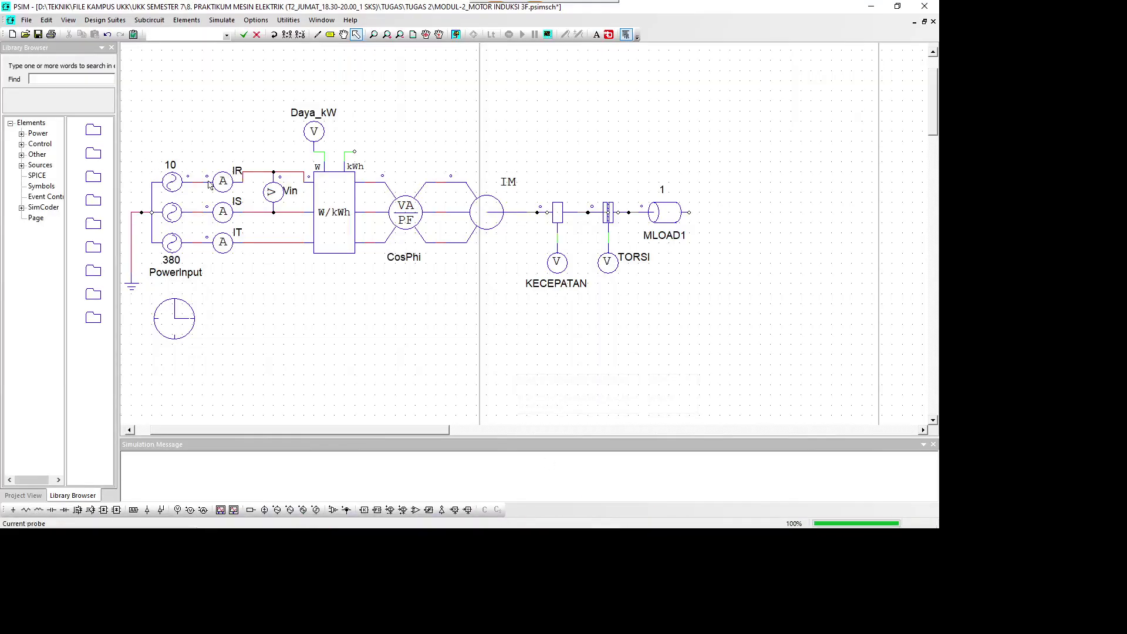
double_click(173, 193)
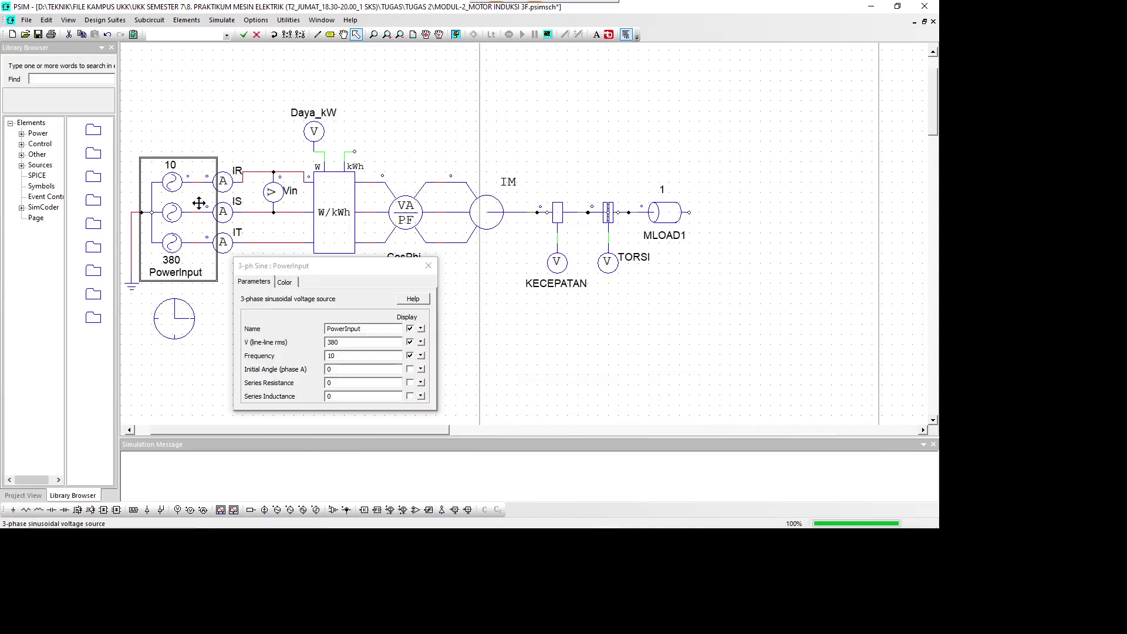
left_click(344, 353)
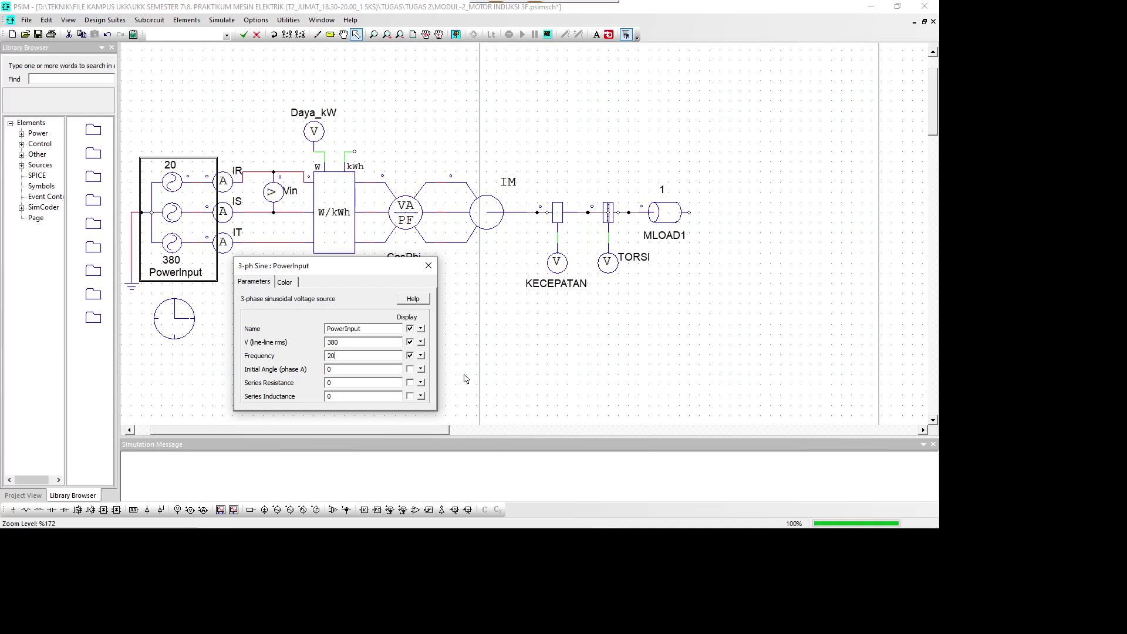
left_click(474, 345)
left_click(428, 265)
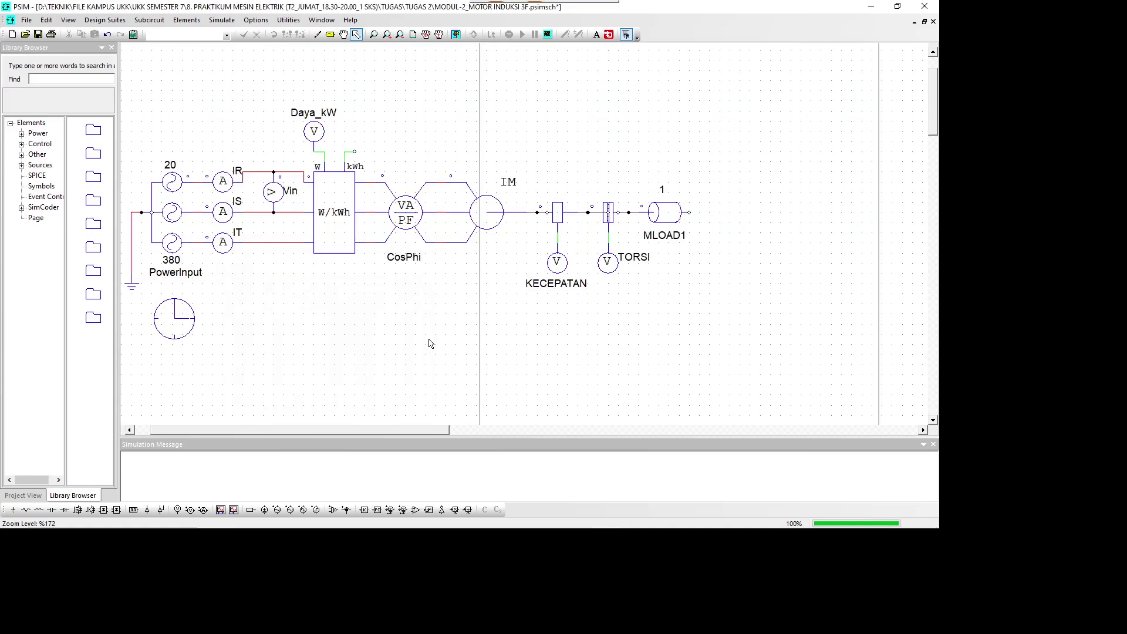
Return to the PSIM_T2_HASIL workbook and enter the synchronous speed formula text ns = 120 f/p in cell J41, beside the RMS picture
mouse_move(574, 522)
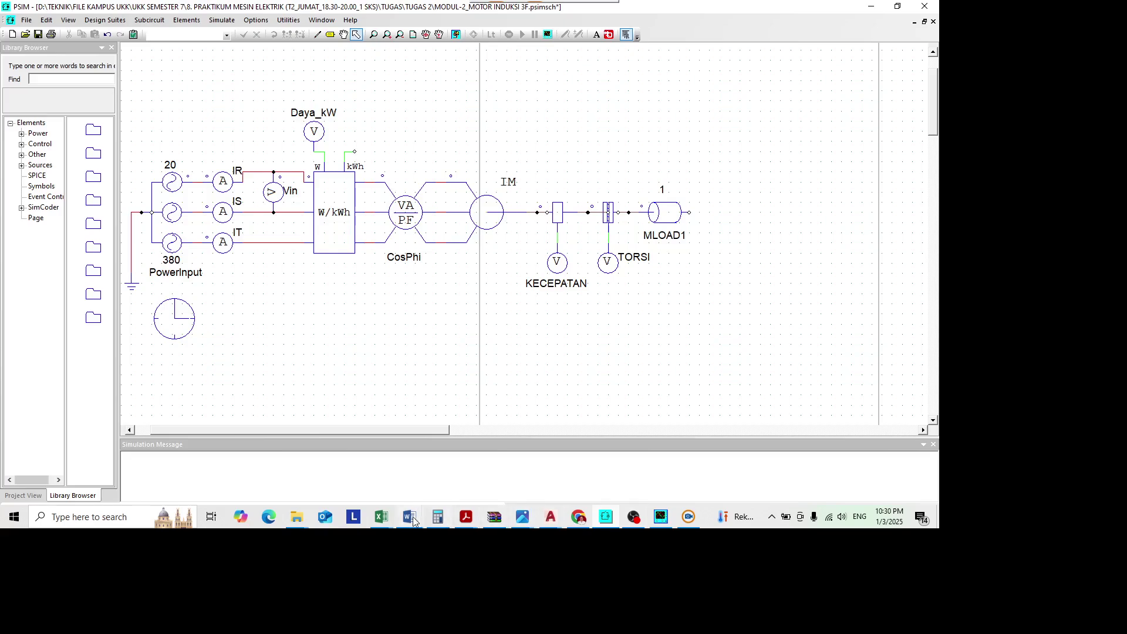
left_click(381, 517)
left_click(502, 463)
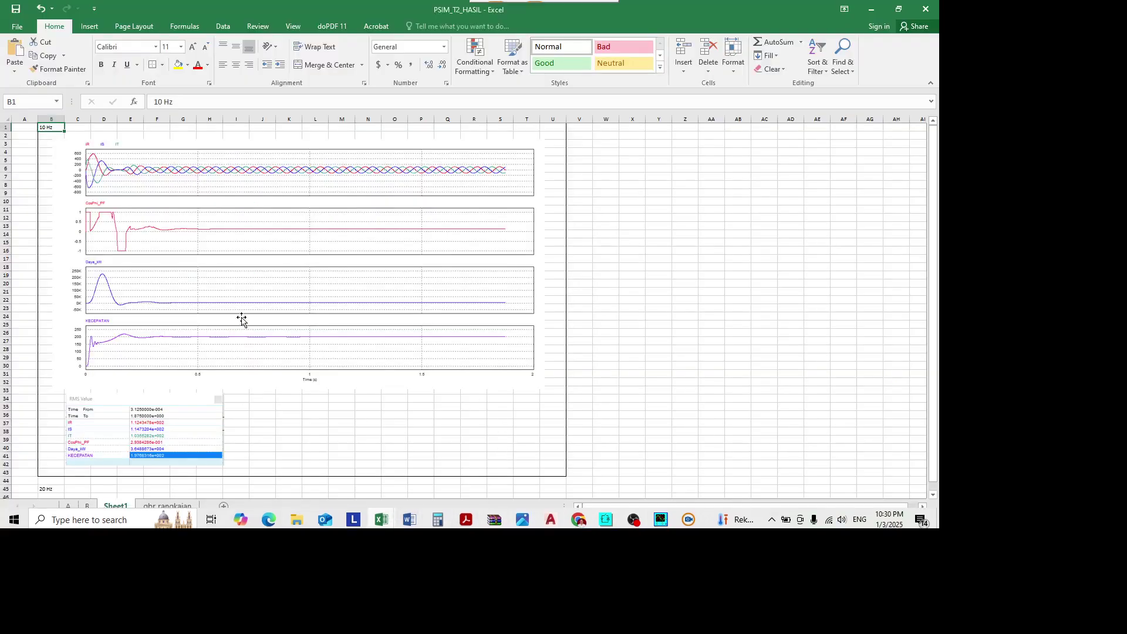
left_click(326, 418)
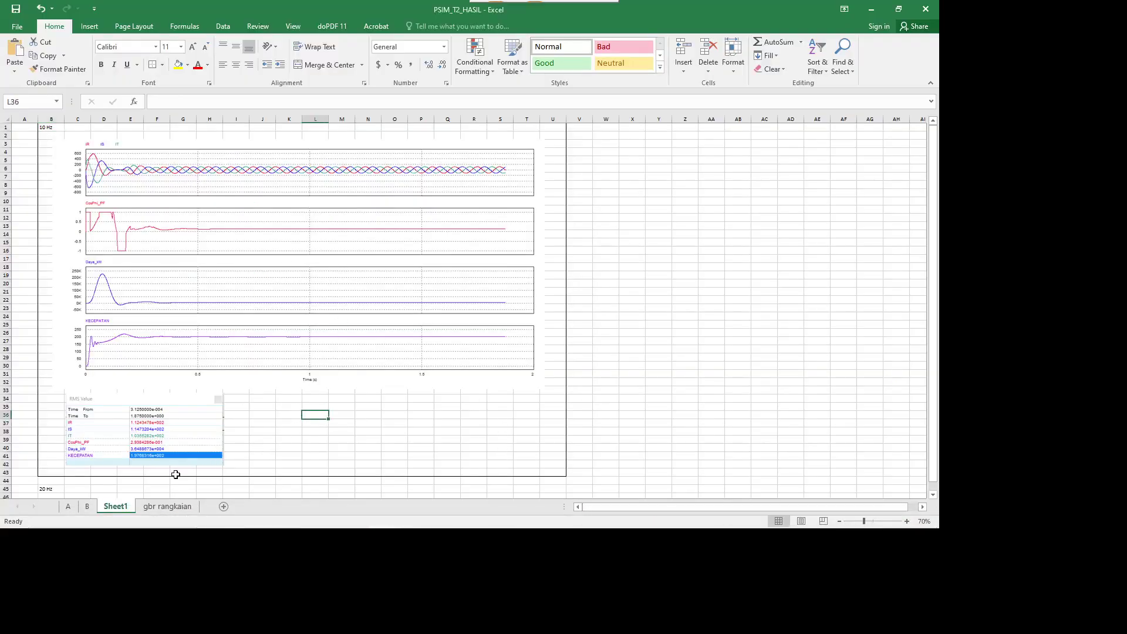
scroll(176, 470, "up", 3)
scroll(301, 425, "up", 1)
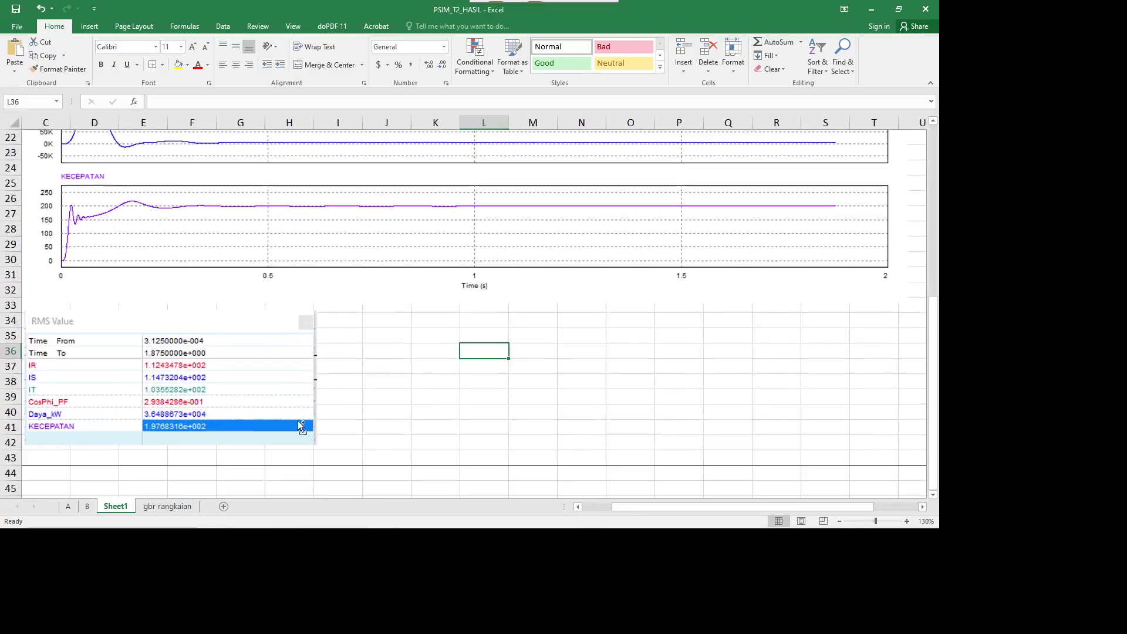
left_click(350, 441)
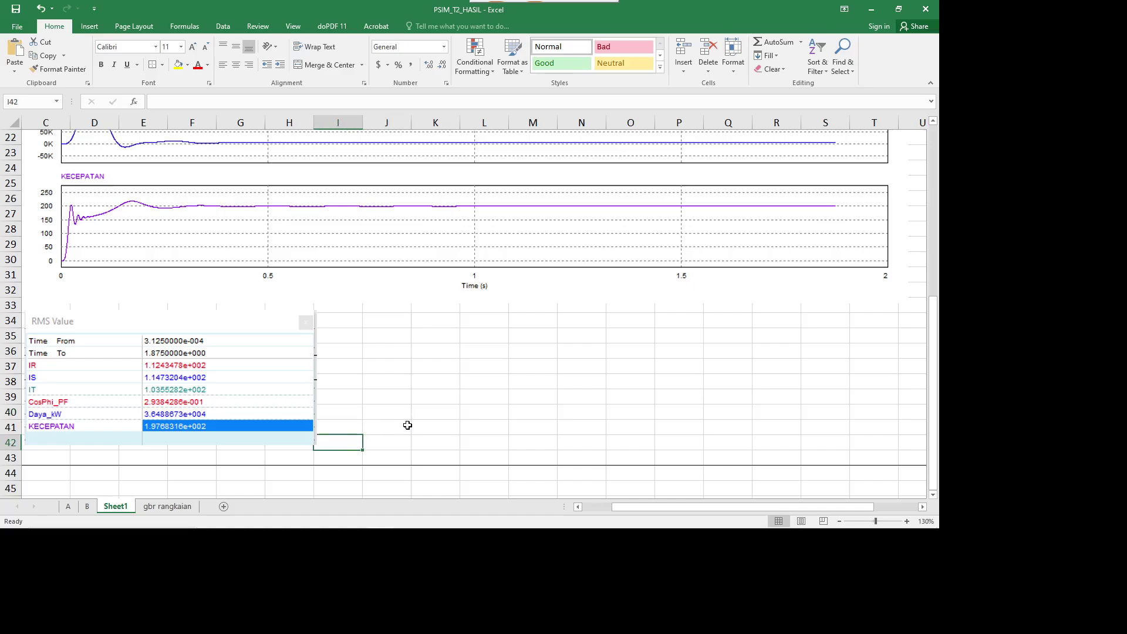
scroll(399, 420, "down", 1)
left_click(385, 383)
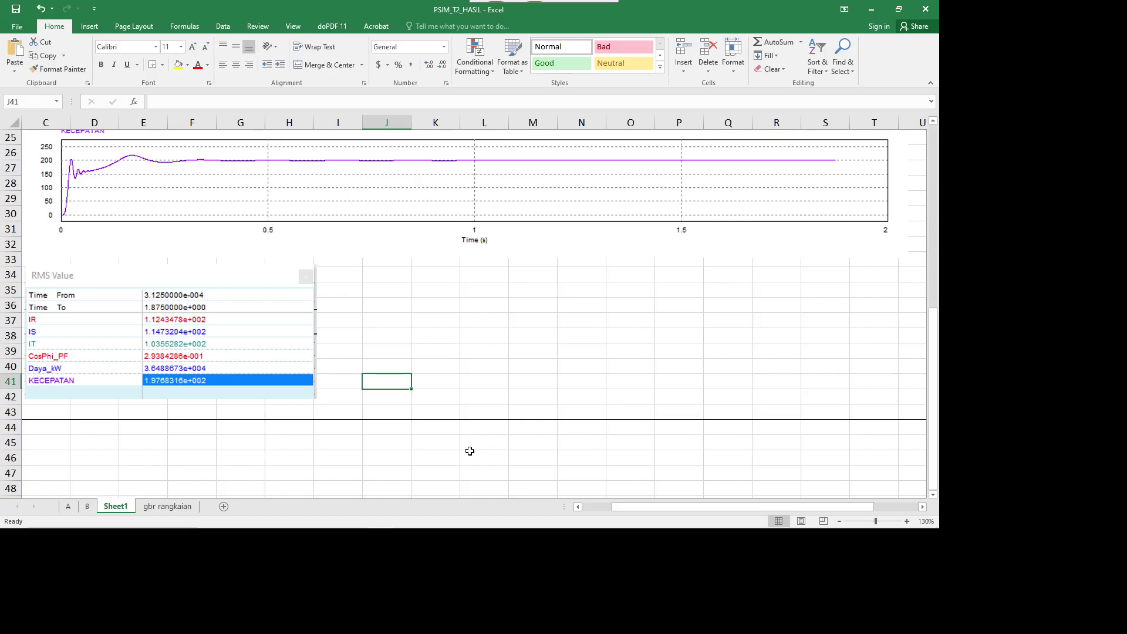
type("ns = 120 f/p")
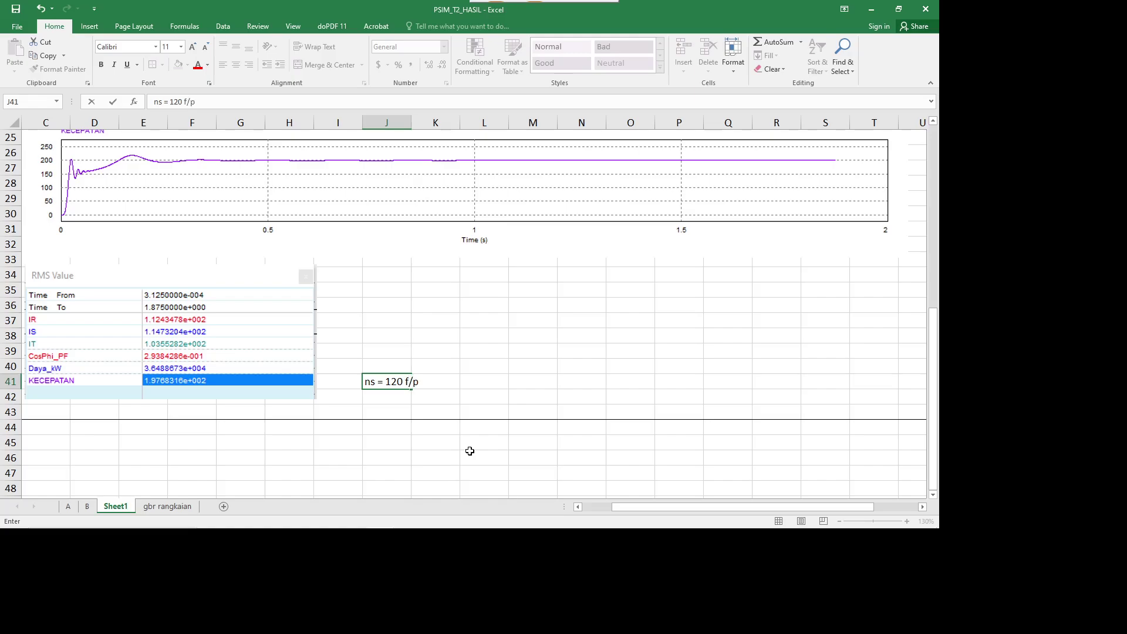
key("Tab")
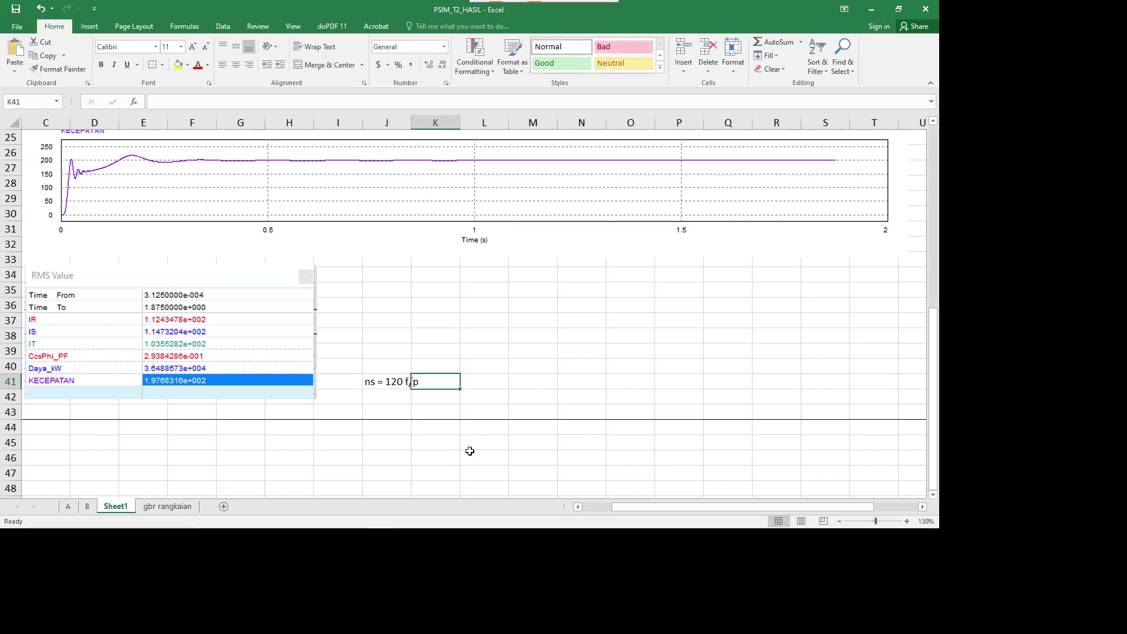
Widen column J to fit the ns formula text and calculate =120*10/6 in cell J42
key("Down")
key("Left")
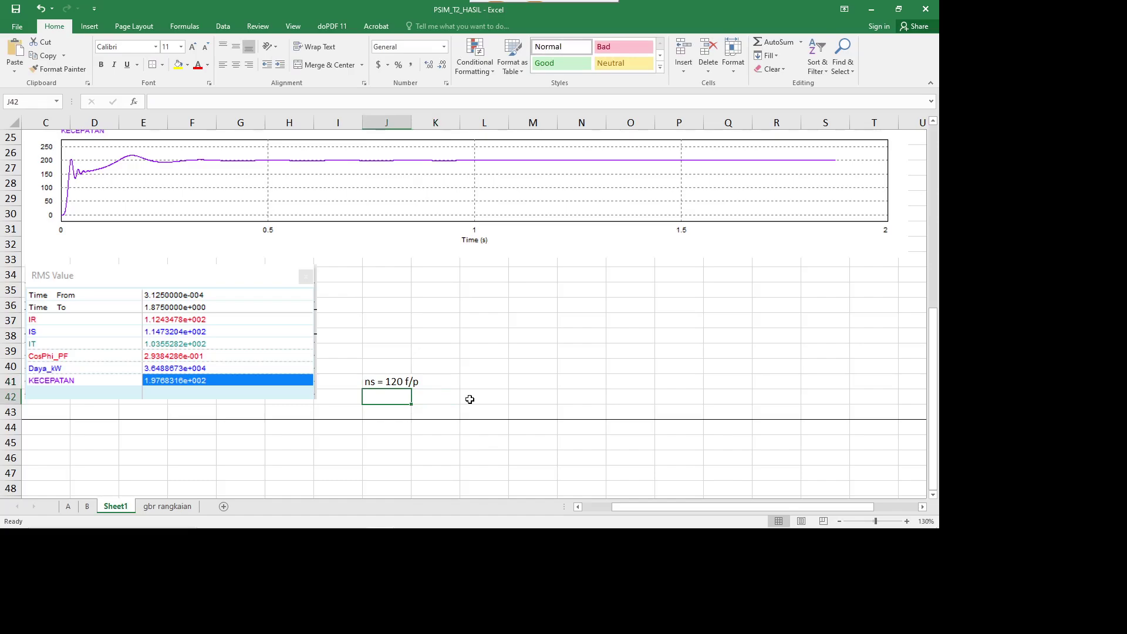
left_click_drag(412, 122, 421, 123)
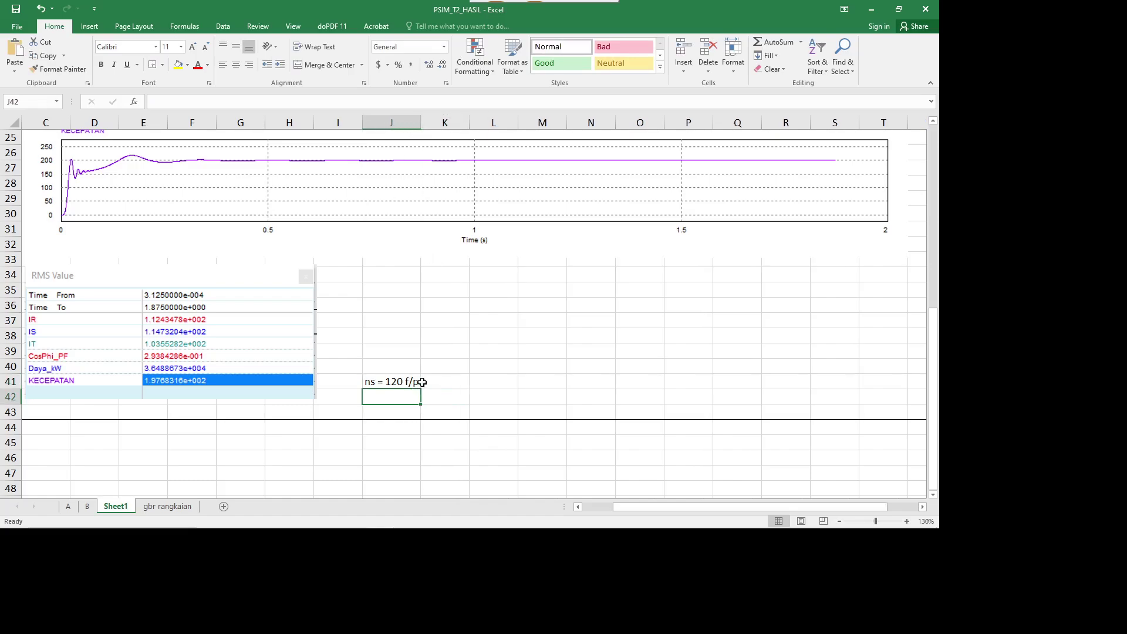
type("=")
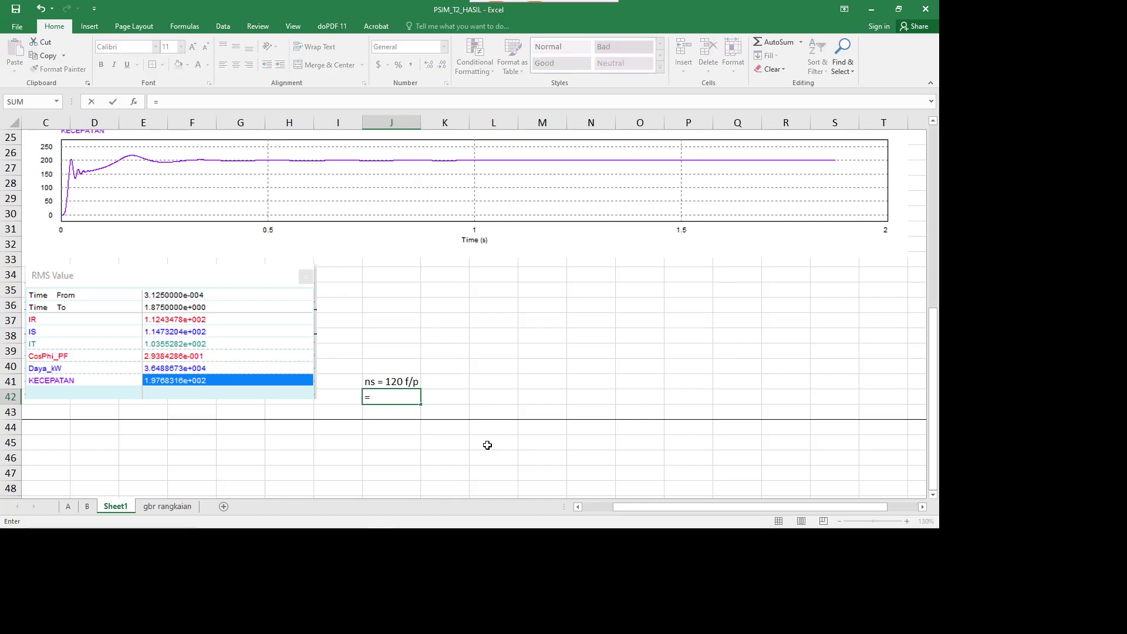
type("120*10/6")
key("Return")
key("Up")
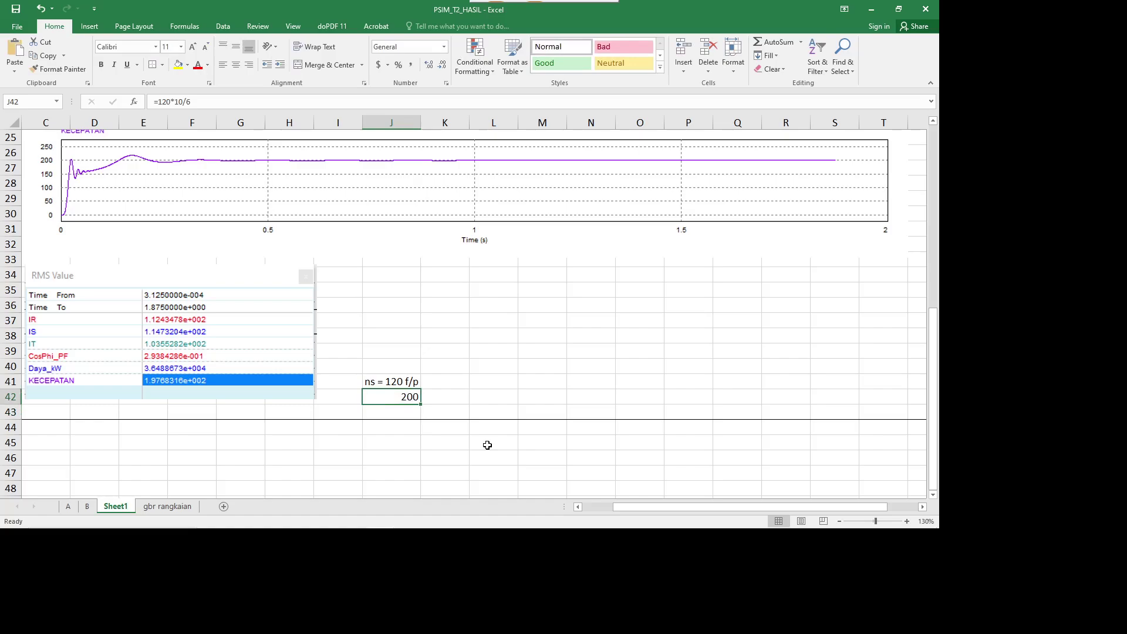
Enter the unit rpm in cell K42 beside the calculated synchronous speed
key("Right")
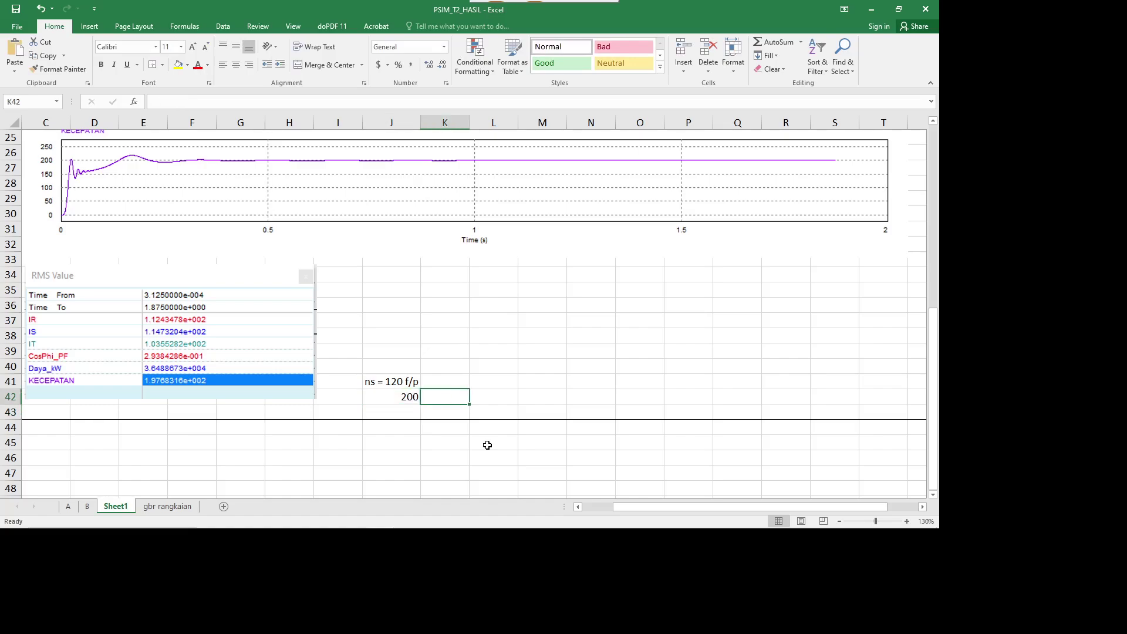
type("rpm")
key("Return")
key("Up")
key("Up")
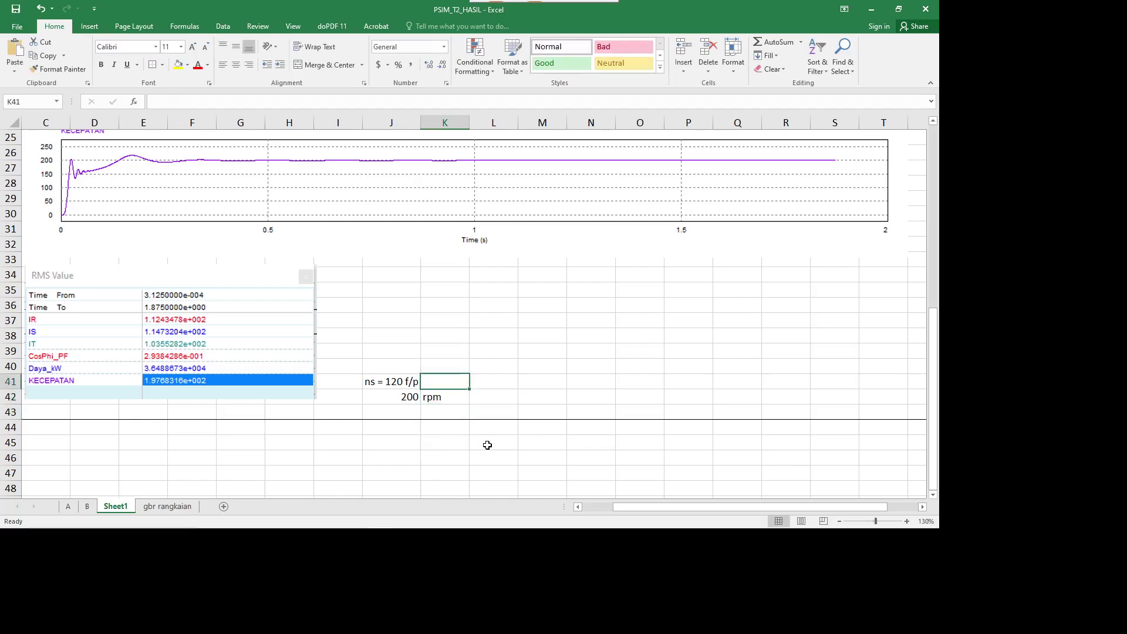
key("Left")
key("Left")
key("Left")
key("Left")
key("Left")
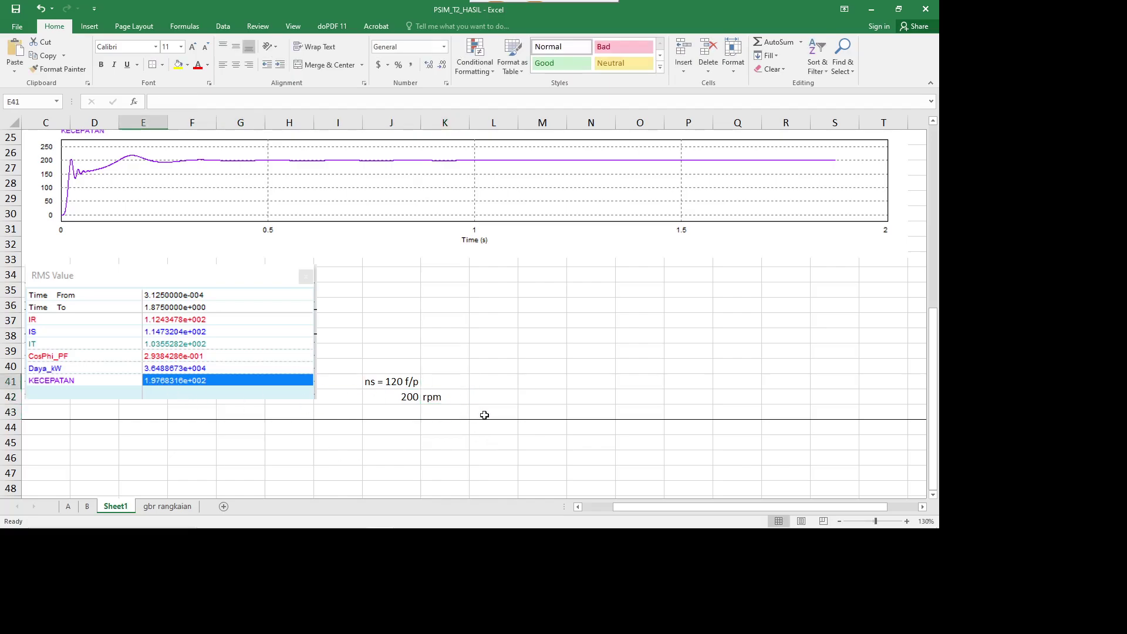
Enter the simulated speed 197.683 in cell J43 with the unit rpm in cell K43
left_click(474, 400)
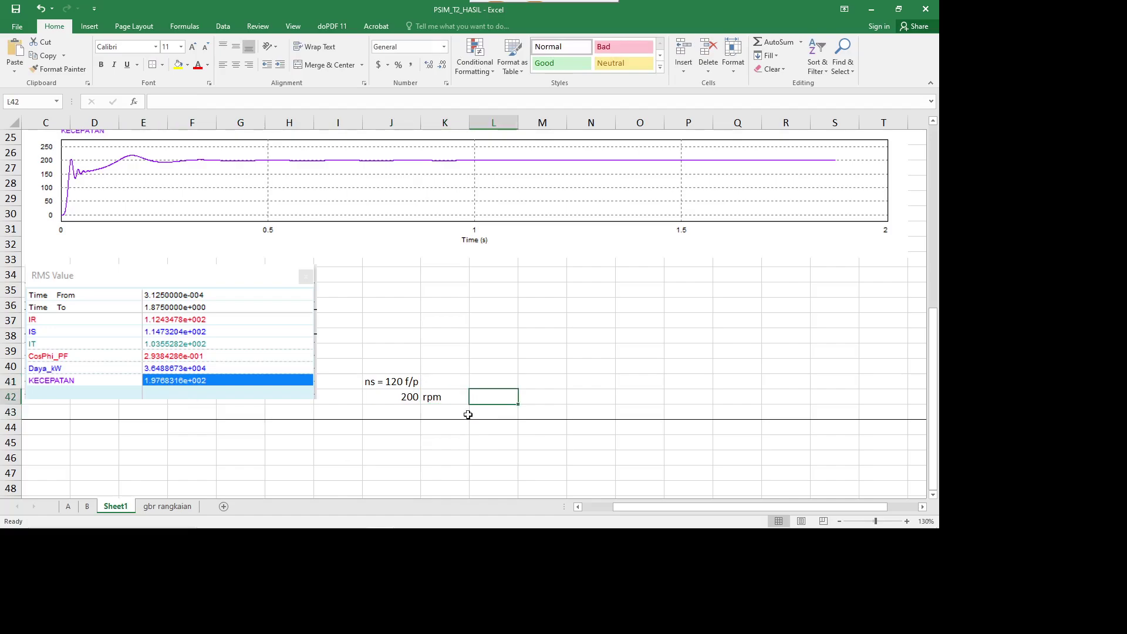
left_click(412, 411)
type("197.683")
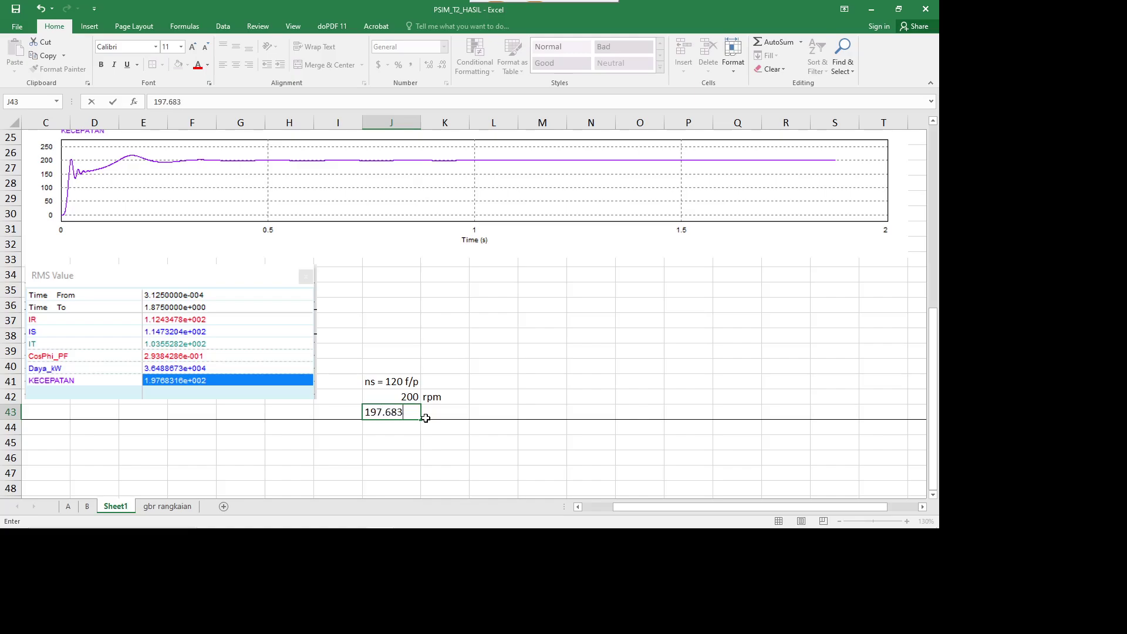
left_click(425, 418)
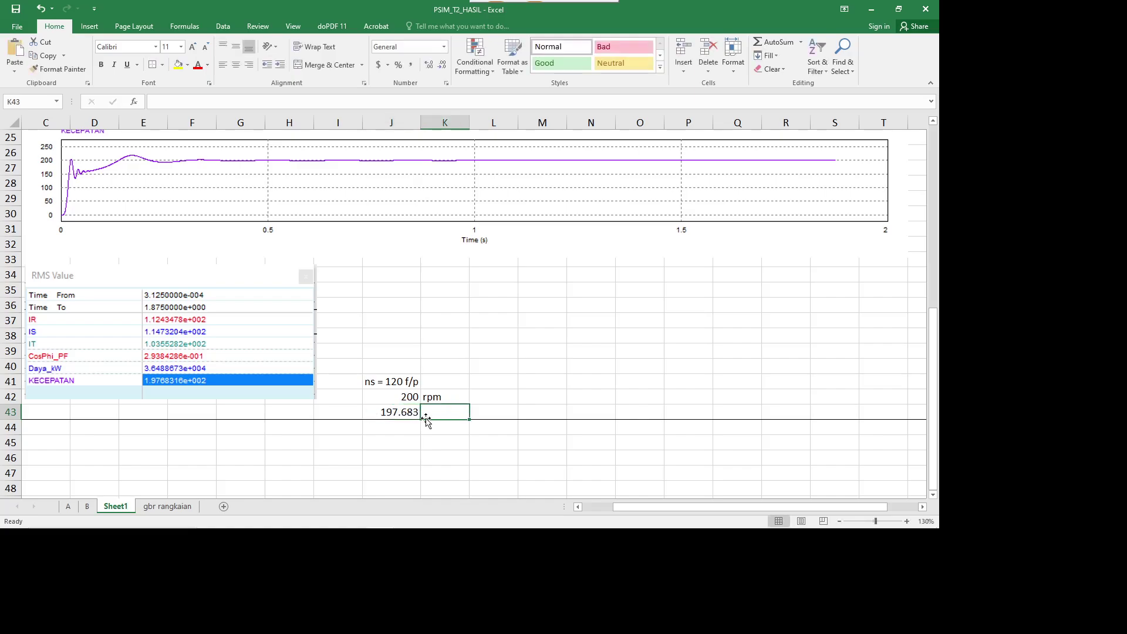
type("rpm")
key("Return")
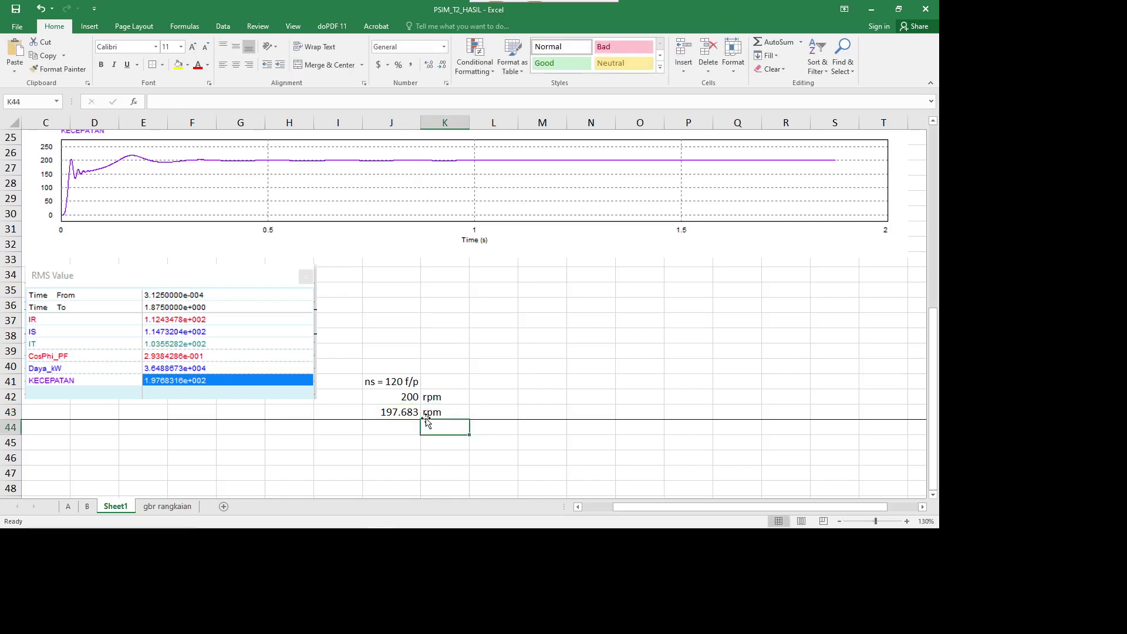
left_click(495, 386)
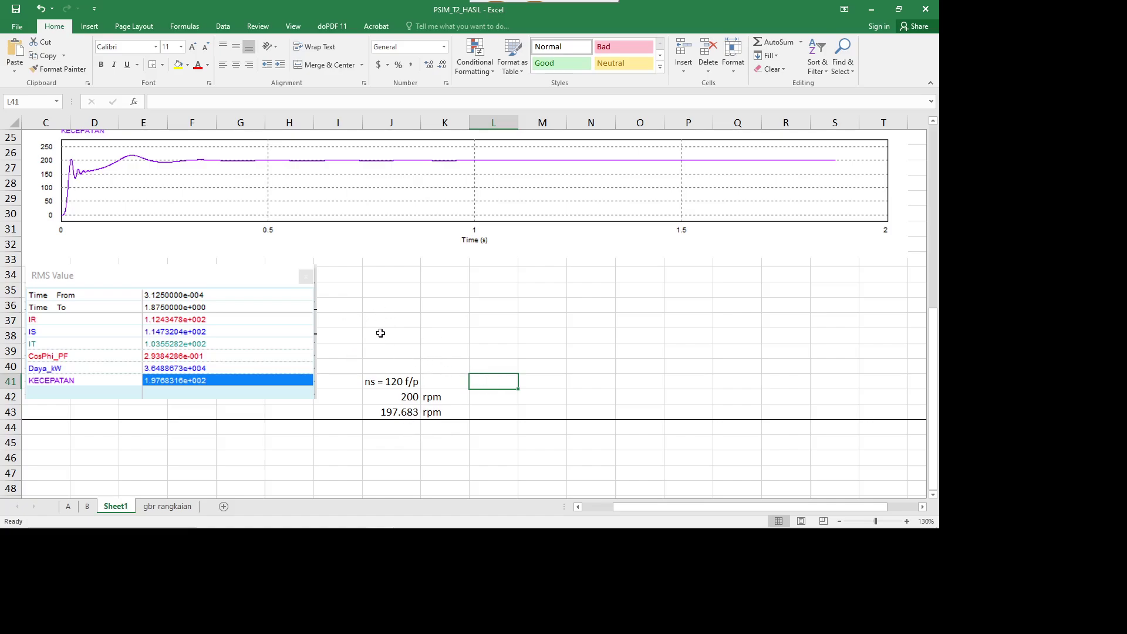
Review the 10 Hz block, then open sheet B and examine its RMS table and frequency result blocks
scroll(381, 332, "up", 2)
scroll(388, 332, "down", 4)
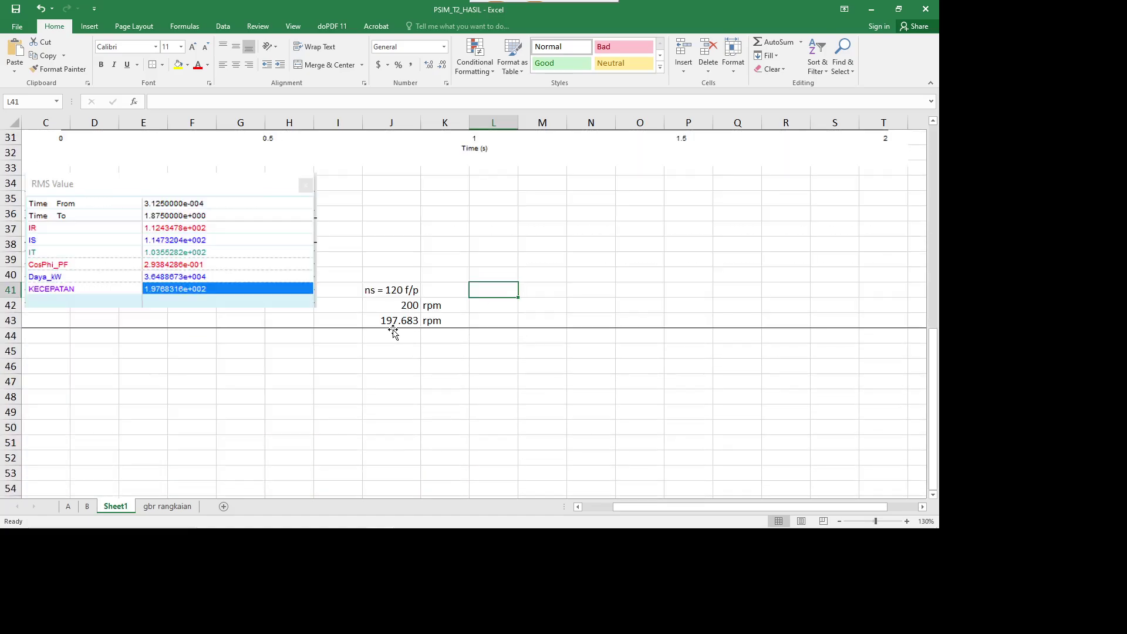
scroll(393, 328, "up", 4)
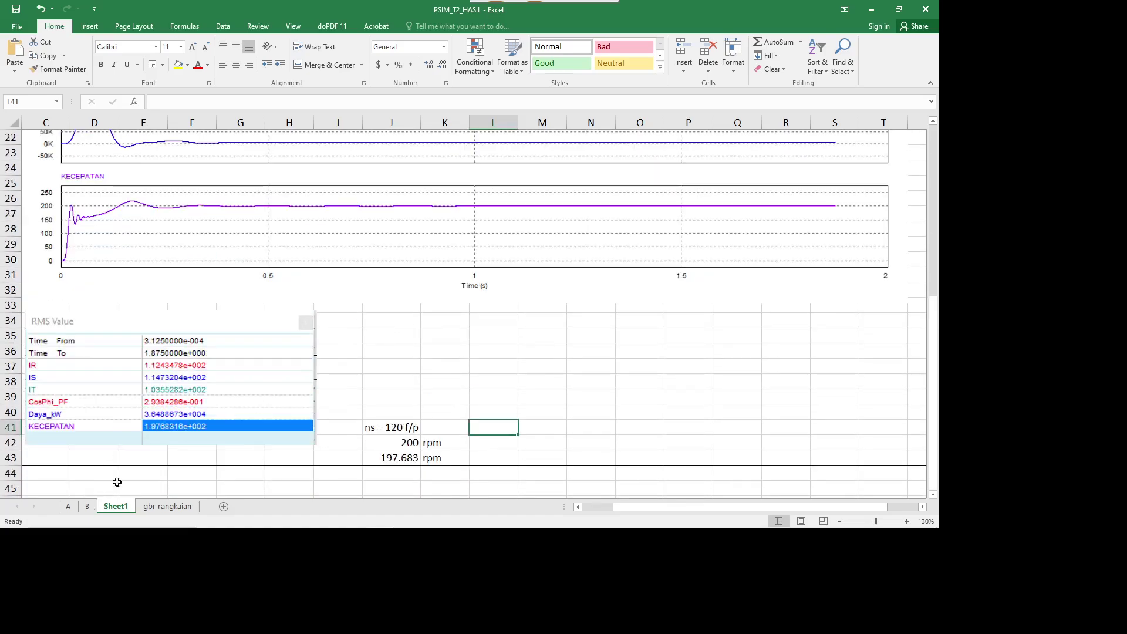
scroll(488, 300, "down", 3, "ctrl")
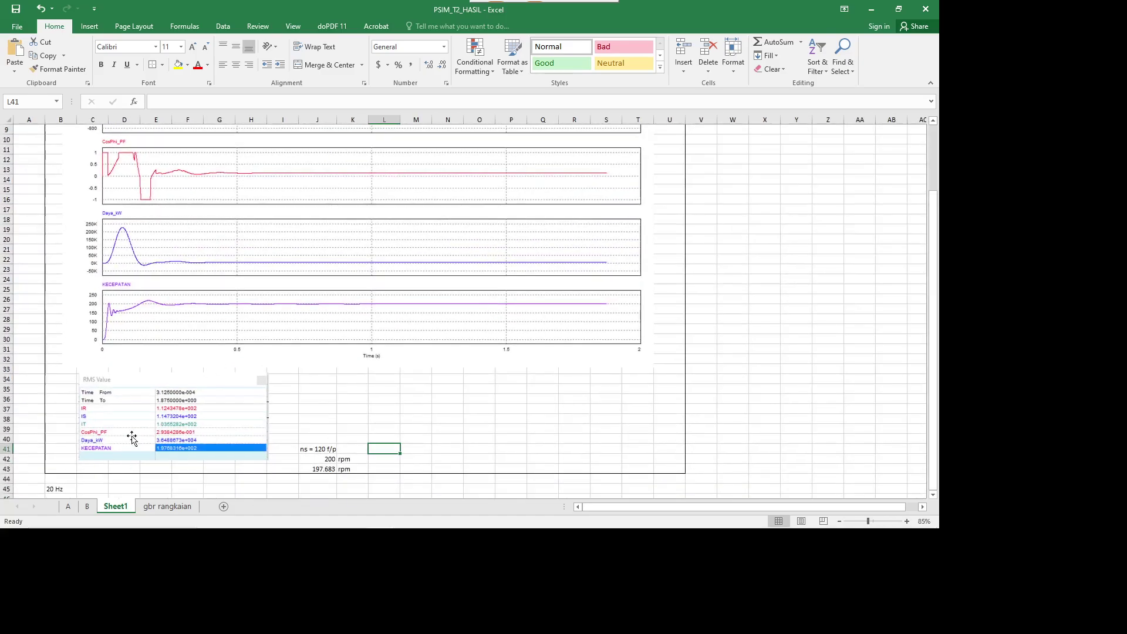
left_click(87, 507)
scroll(297, 377, "up", 2)
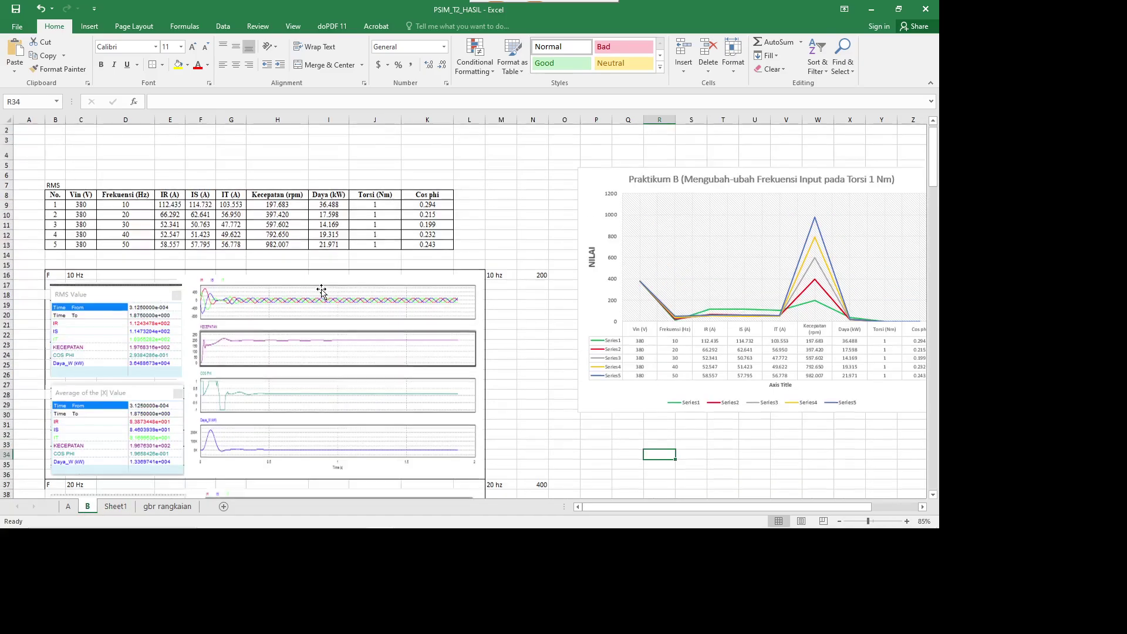
scroll(322, 290, "down", 4)
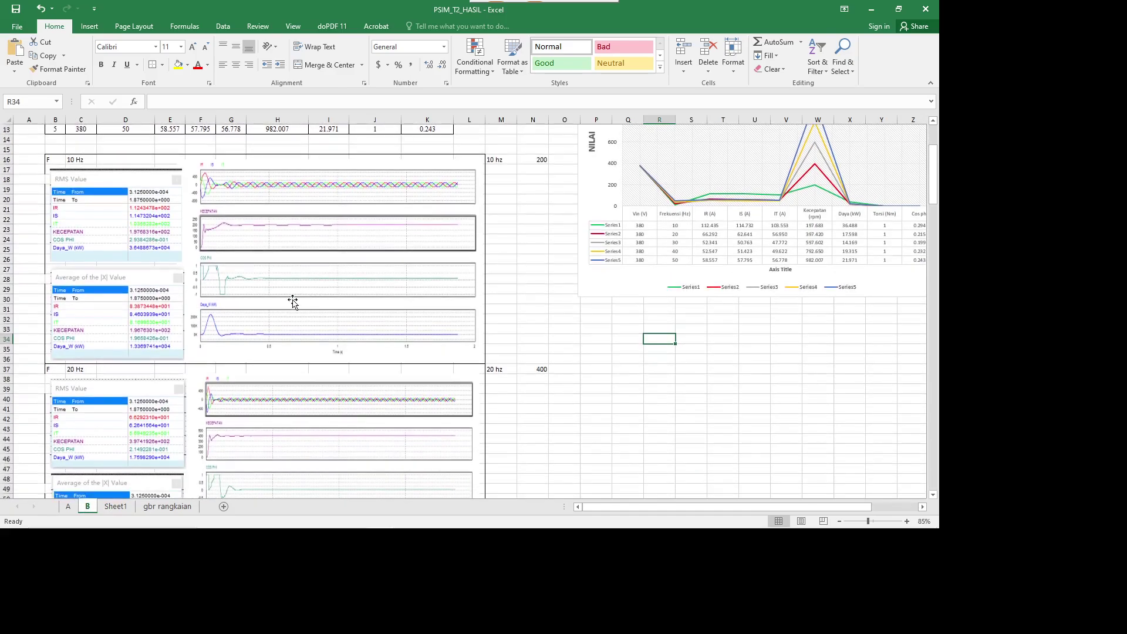
scroll(107, 162, "up", 1)
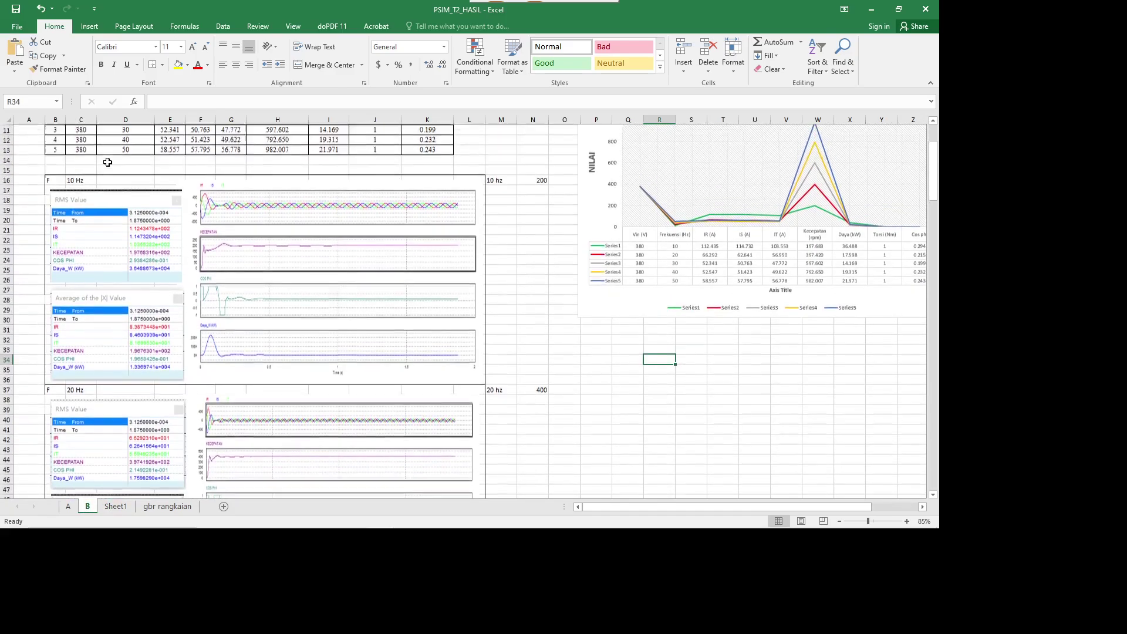
scroll(107, 162, "up", 2)
scroll(162, 195, "down", 2)
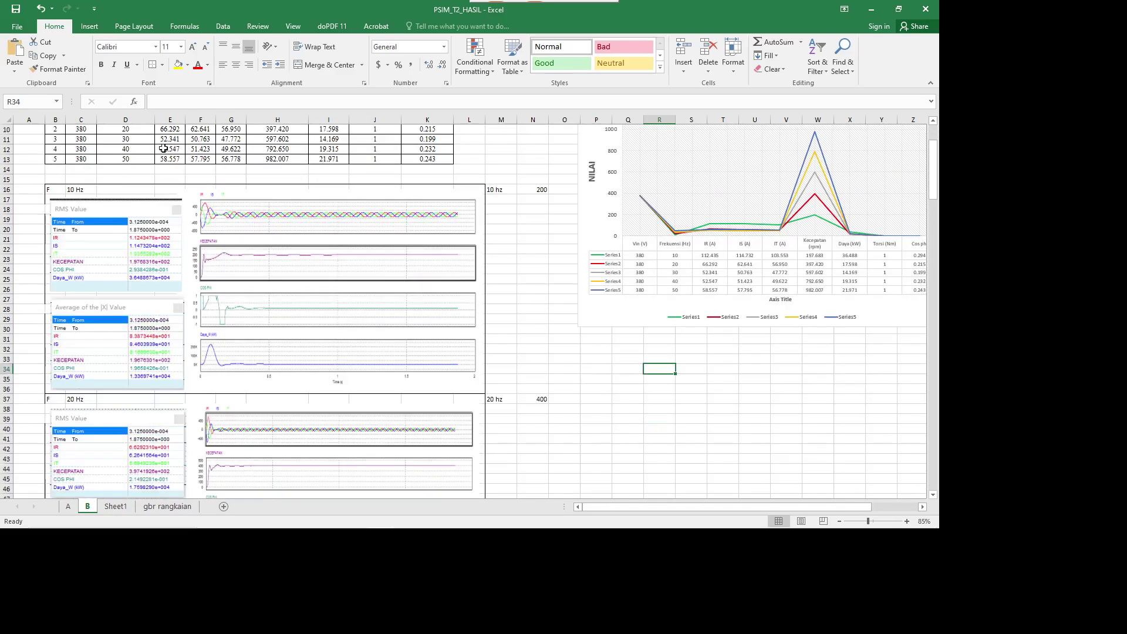
Fill the measured RMS table values in E9:I13 and K9:K13 with yellow
scroll(186, 207, "up", 2)
left_click_drag(173, 181, 346, 220)
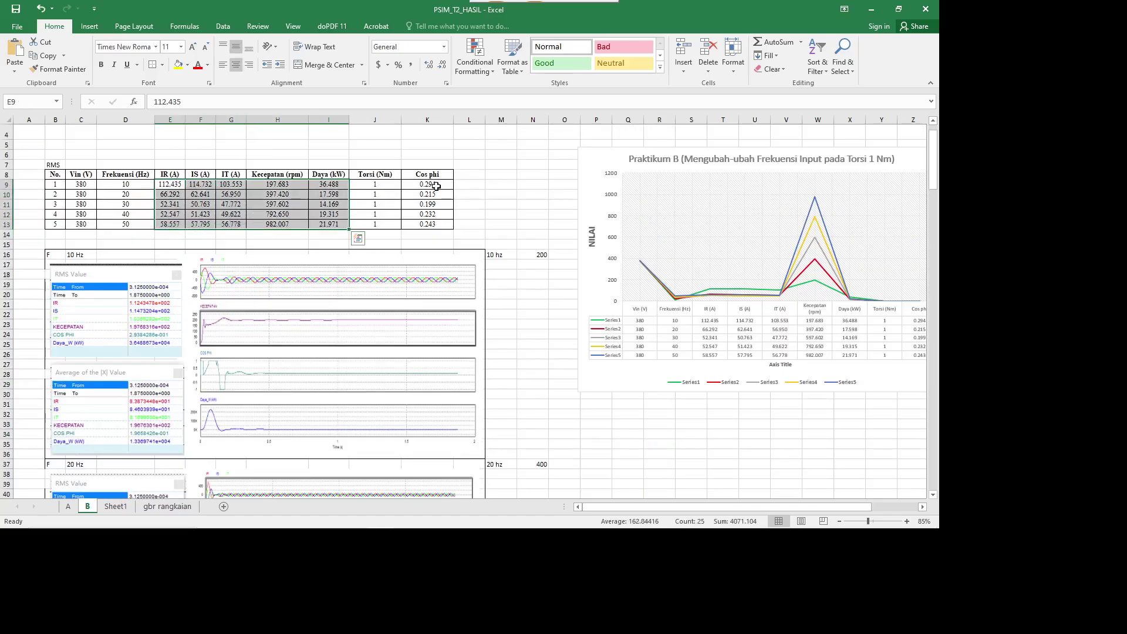
left_click(178, 64)
left_click_drag(415, 185, 427, 224)
left_click(179, 67)
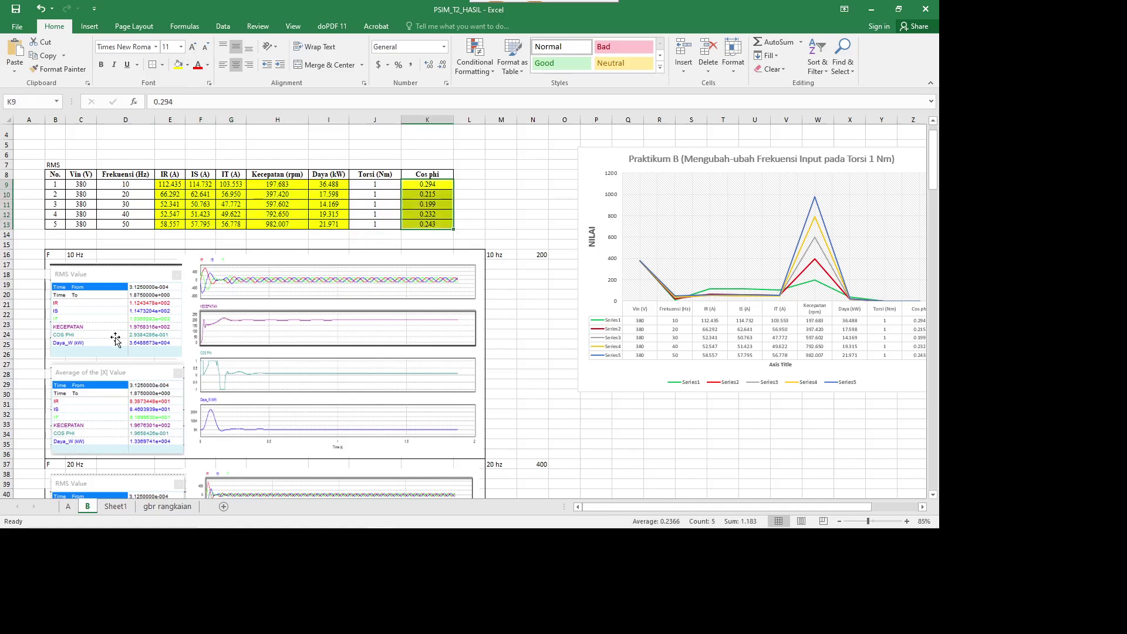
Compare the 10 Hz RMS Value picture on sheet B with the highlighted RMS table
left_click(115, 340)
scroll(108, 350, "up", 4)
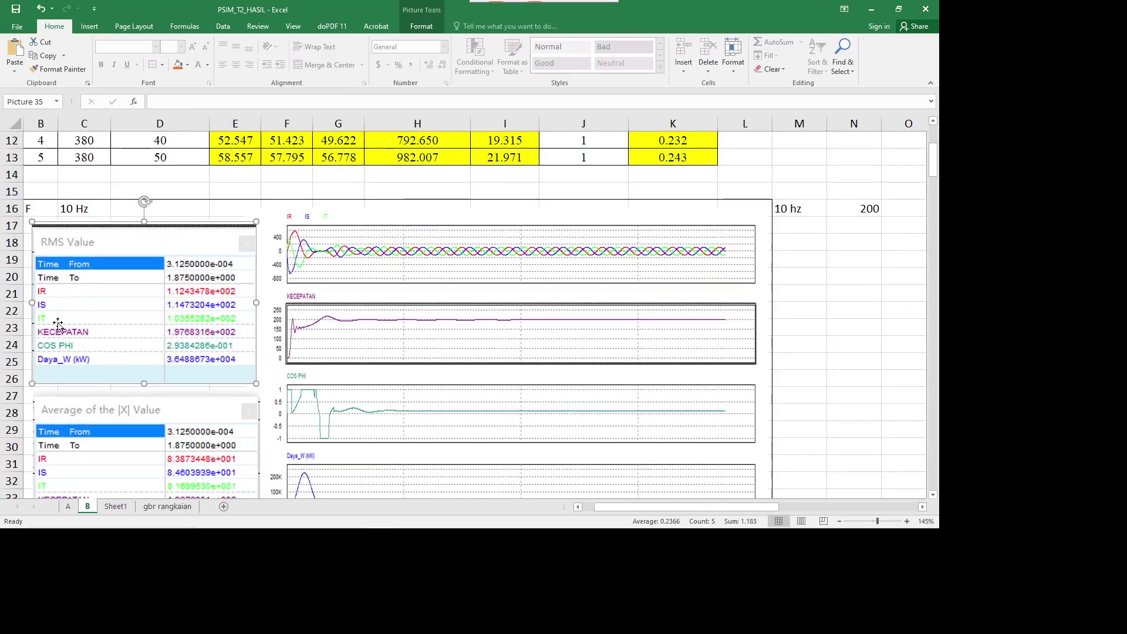
scroll(457, 272, "up", 3)
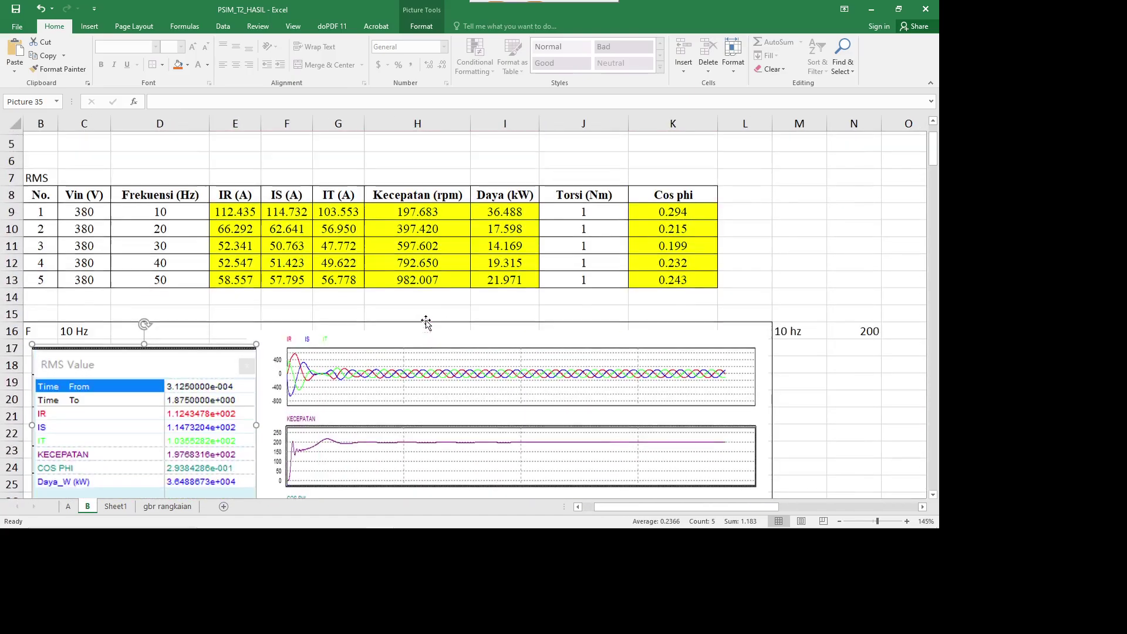
scroll(387, 293, "down", 3)
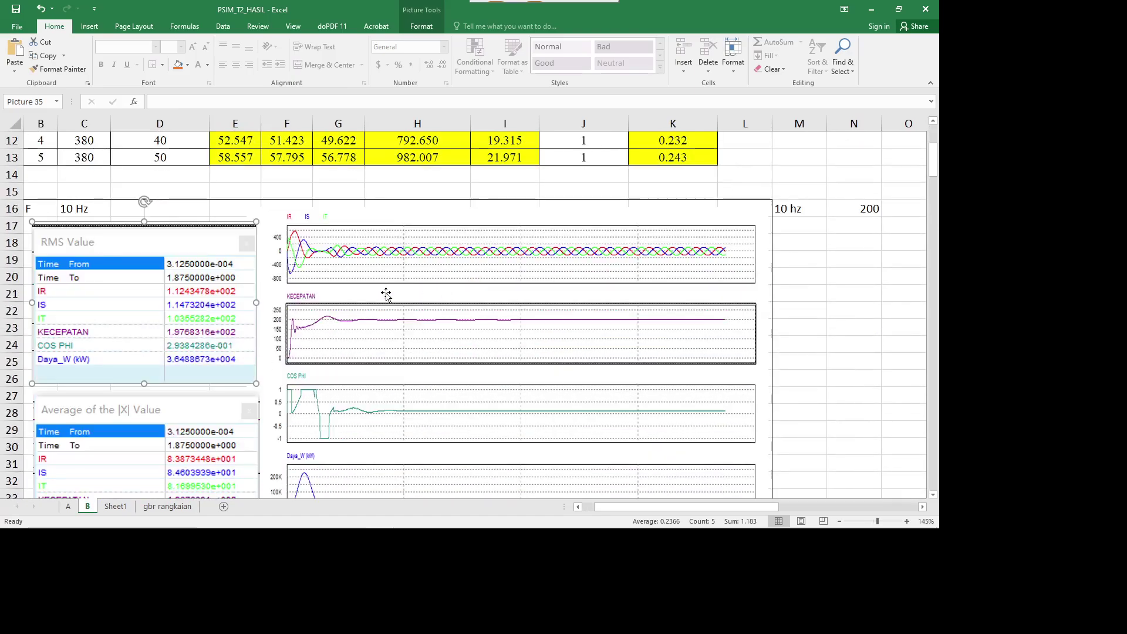
scroll(384, 295, "down", 2, "ctrl")
scroll(108, 223, "down", 8)
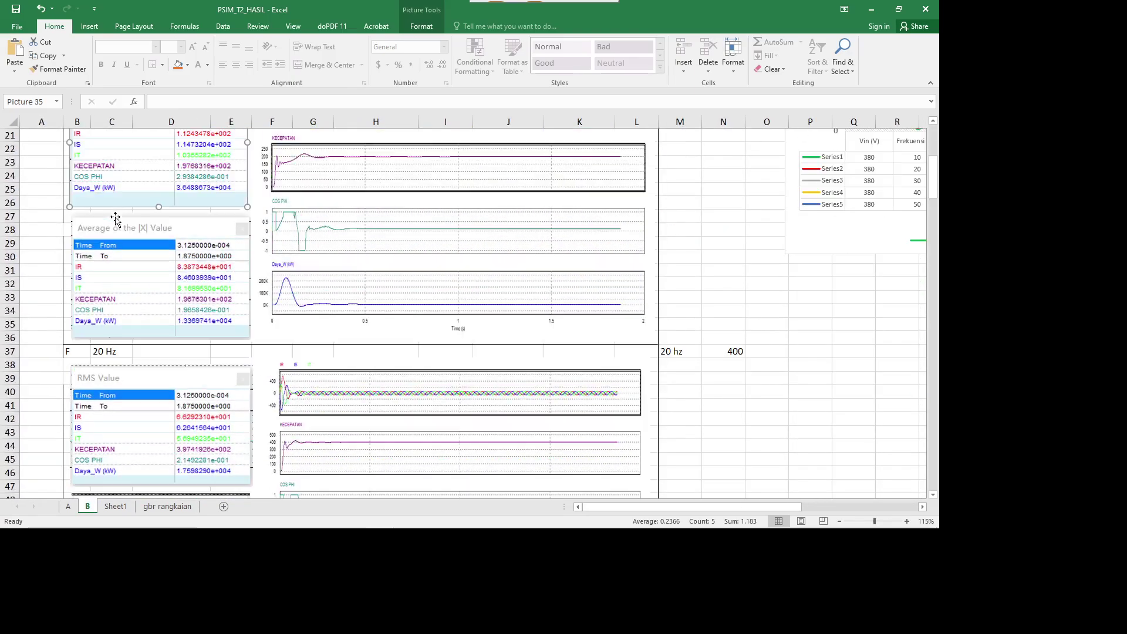
Look through the result blocks on sheet B from 20 Hz to 50 Hz
left_click(115, 183)
scroll(126, 196, "down", 5)
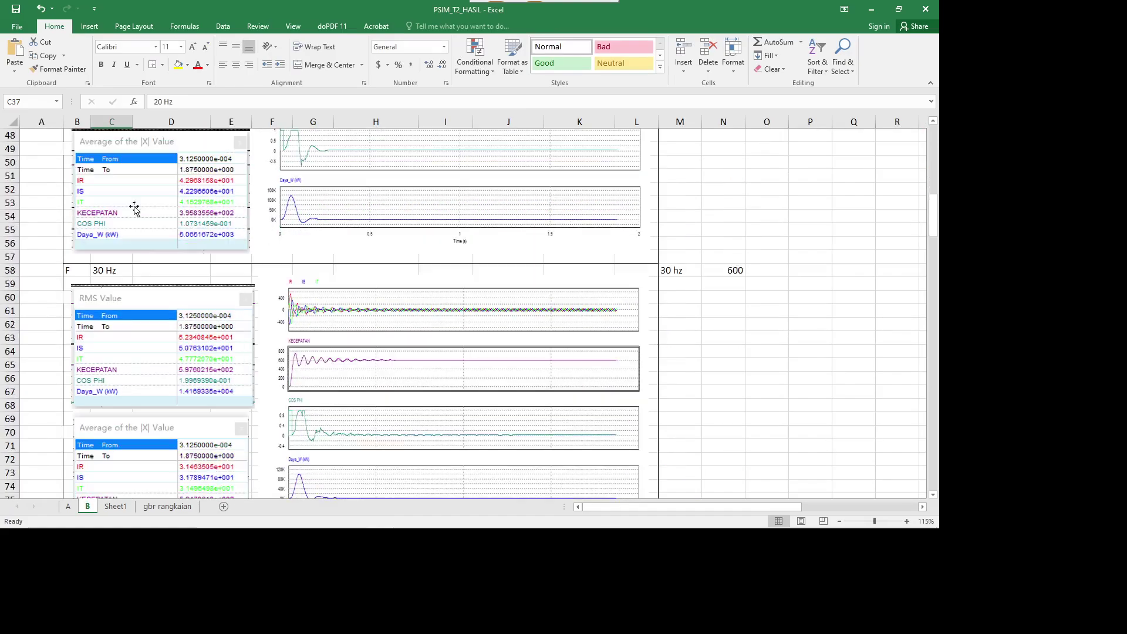
left_click(117, 274)
scroll(136, 280, "down", 12)
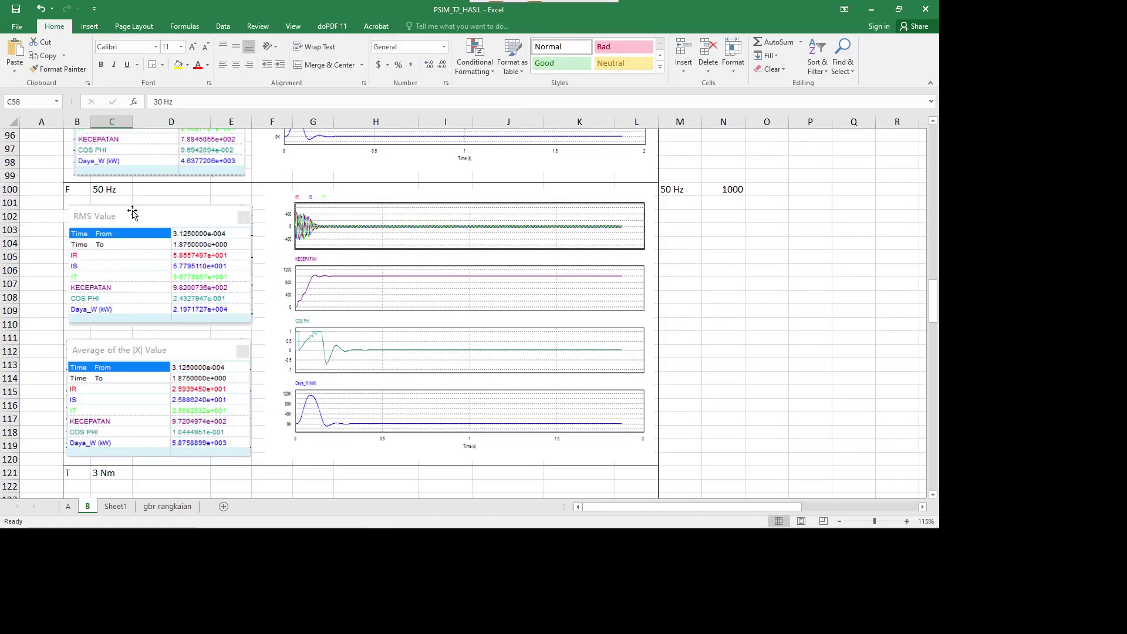
left_click(131, 190)
scroll(204, 284, "down", 4)
scroll(232, 347, "up", 6)
scroll(233, 347, "up", 20)
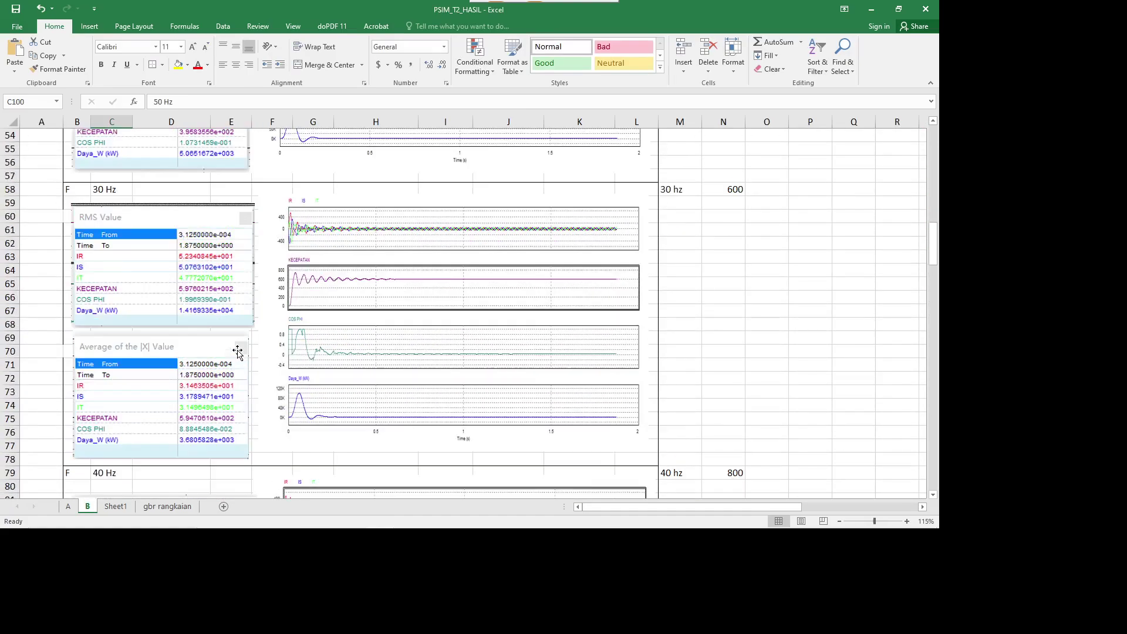
Examine the Praktikum B line chart and the RMS table range it plots
left_click(322, 264)
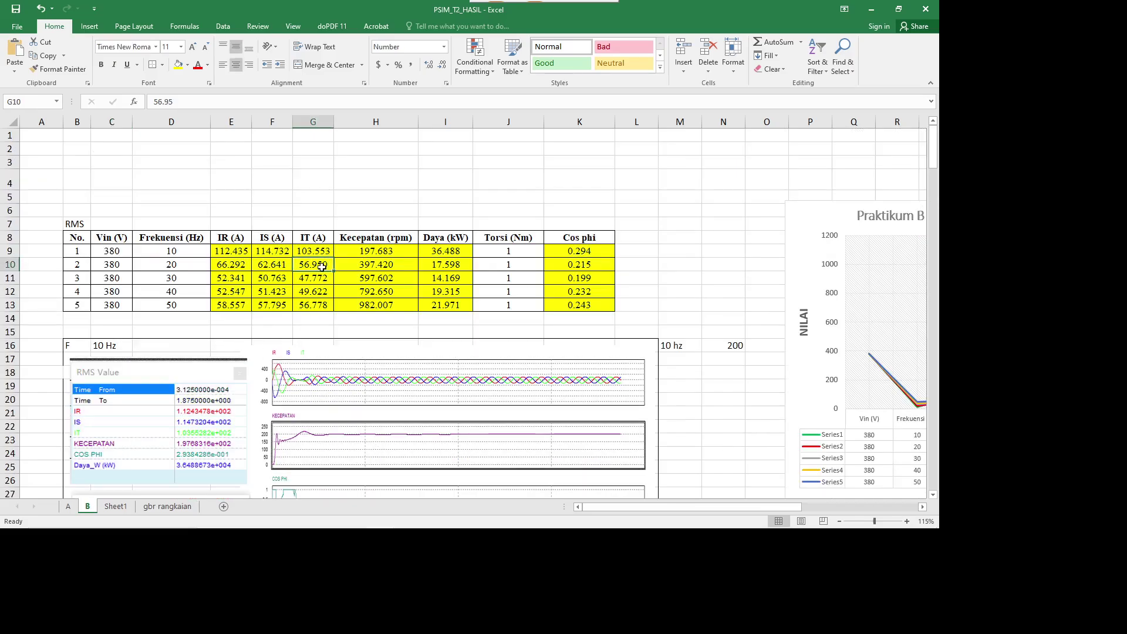
scroll(229, 250, "down", 3, "ctrl")
scroll(596, 291, "up", 3, "ctrl")
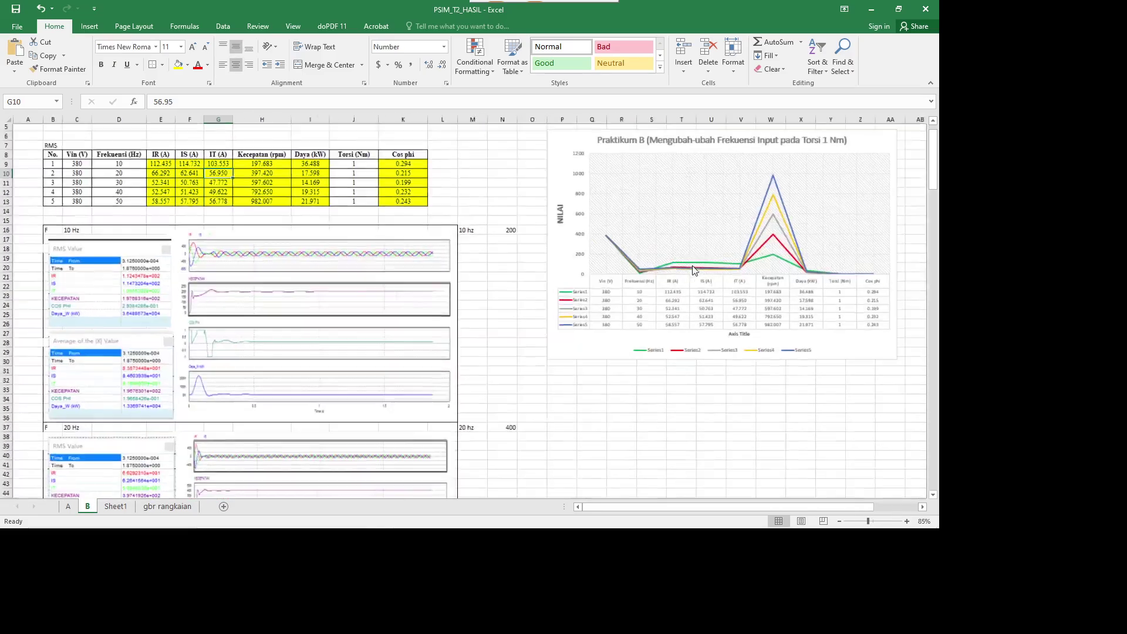
scroll(606, 246, "down", 3, "ctrl")
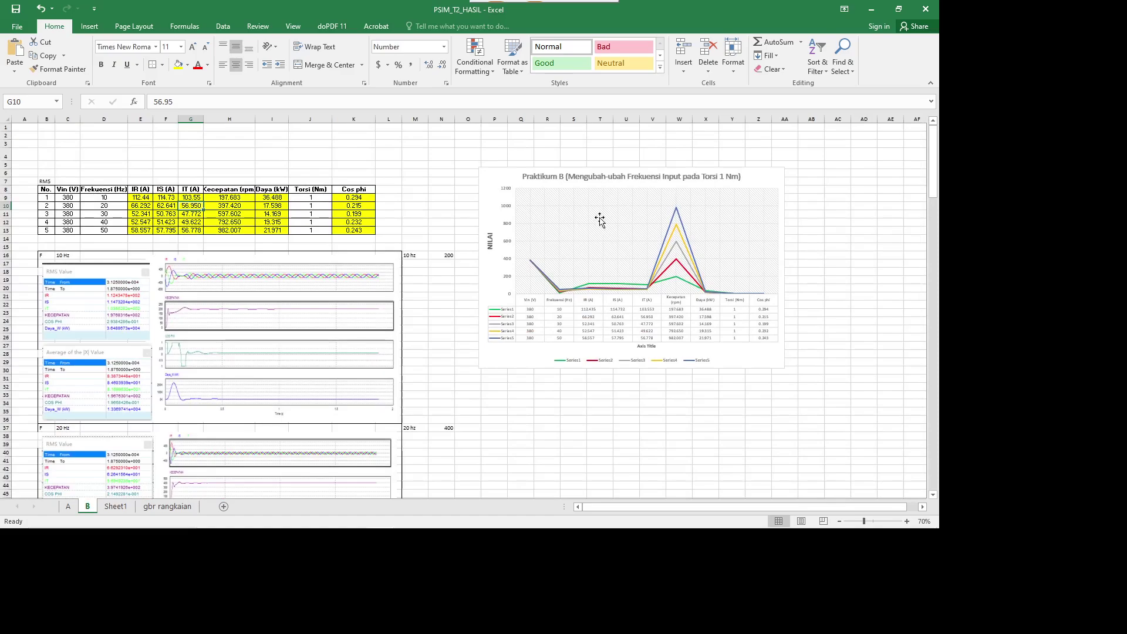
left_click(502, 177)
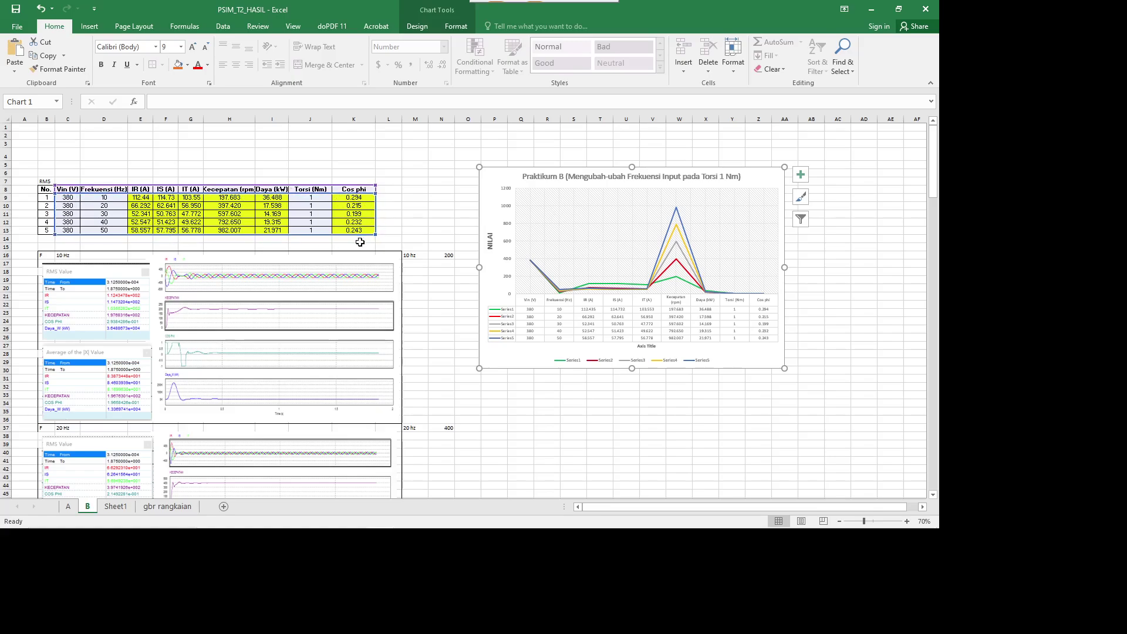
scroll(545, 359, "up", 2, "ctrl")
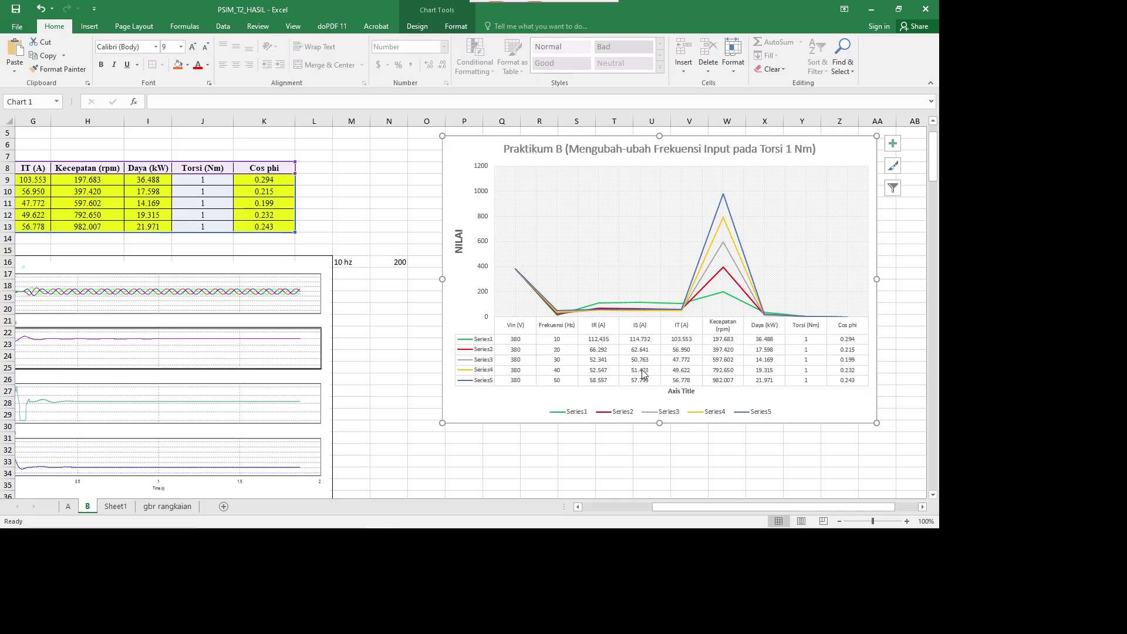
scroll(643, 374, "down", 5, "ctrl")
left_click(466, 378)
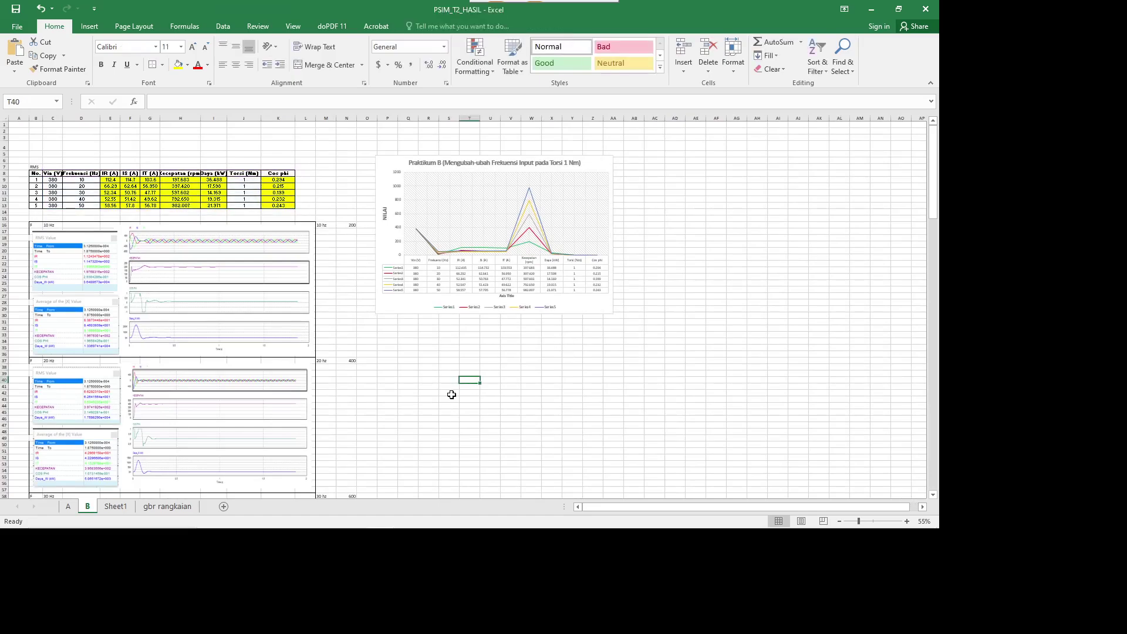
Switch to the PSIM induction motor schematic
left_click(605, 516)
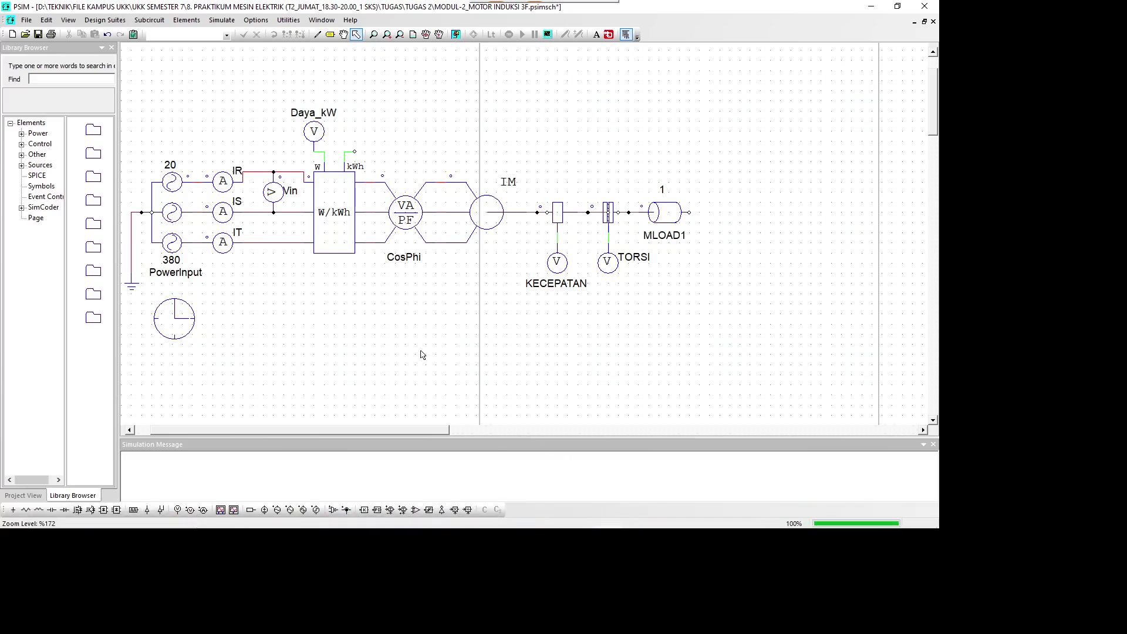
scroll(422, 354, "down", 1)
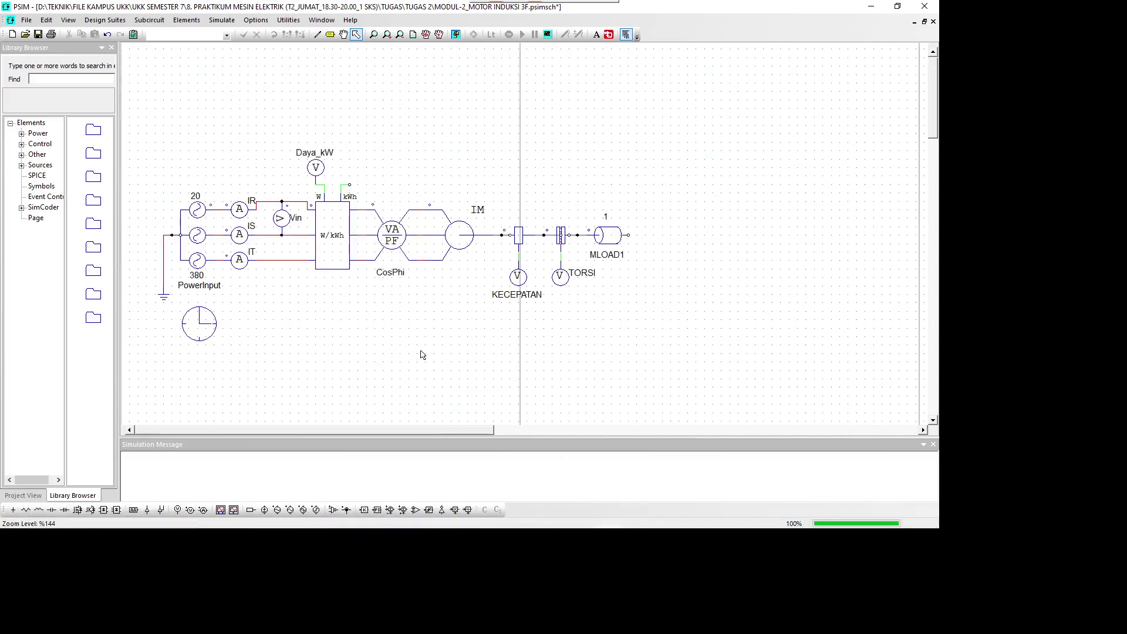